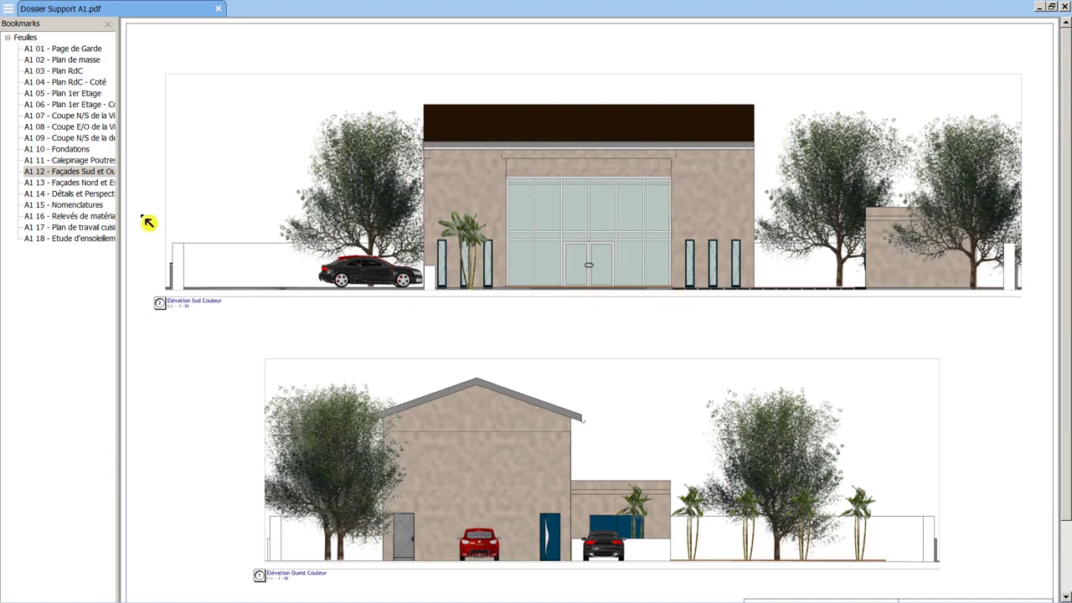
- View title page A1 01 of the project dossier, and switch to Revit to open the RDC floor plan
{"action": "left_click", "coordinate": [84, 50]}
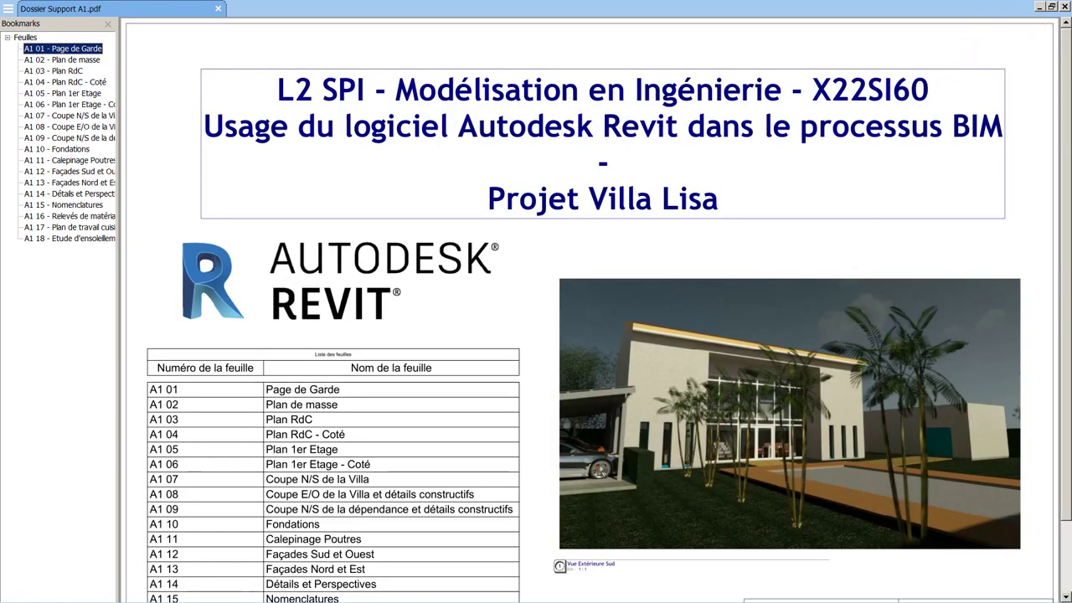
{"action": "key", "text": "alt+Tab"}
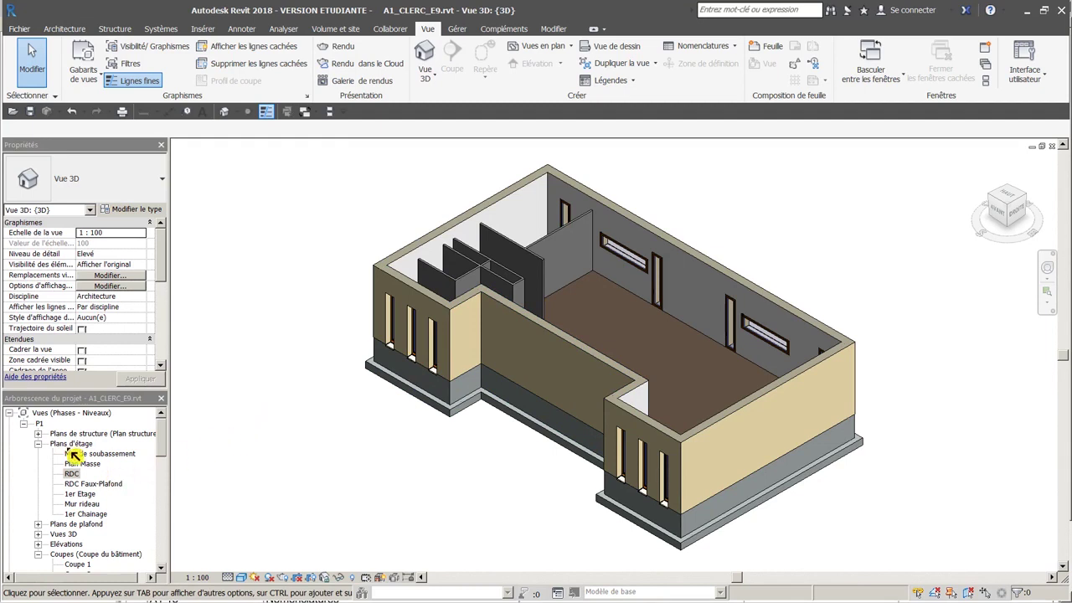
{"action": "double_click", "coordinate": [74, 475]}
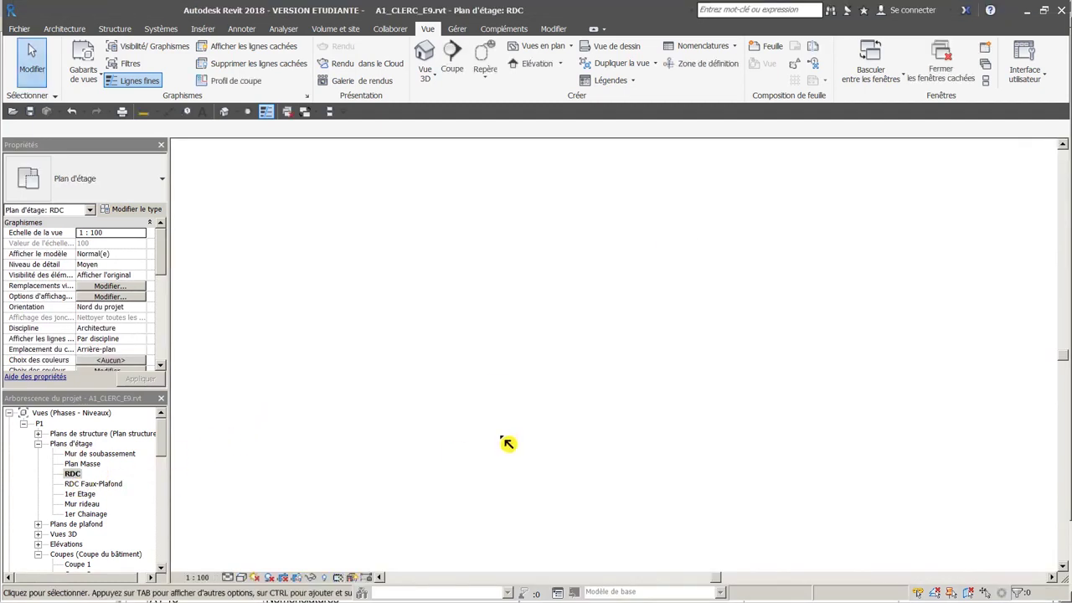
{"action": "scroll", "coordinate": [644, 416], "scroll_direction": "up", "scroll_amount": 5}
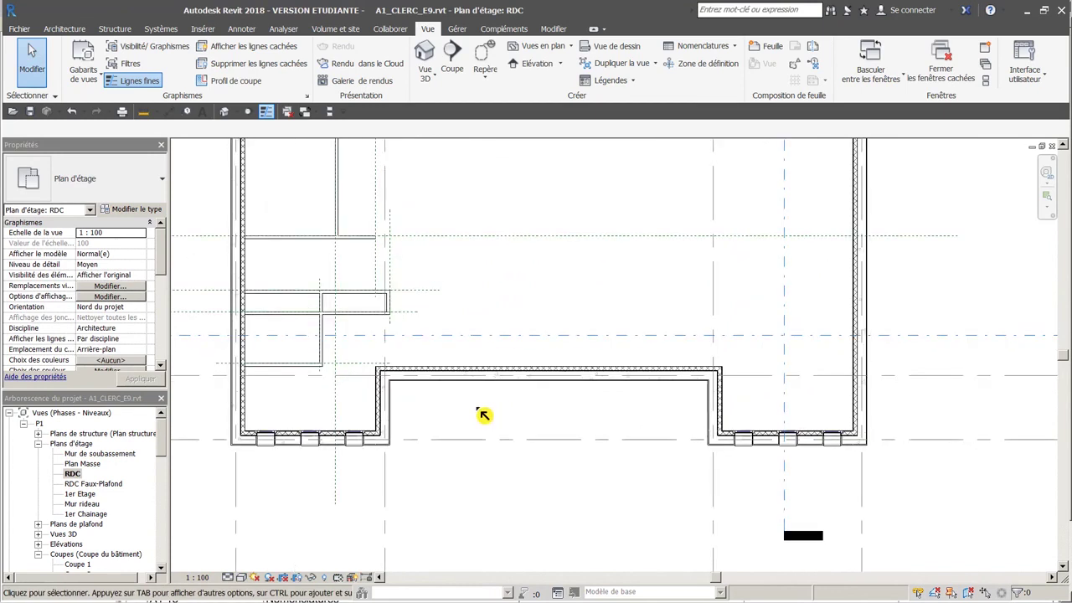
{"action": "scroll", "coordinate": [485, 381], "scroll_direction": "down", "scroll_amount": 3}
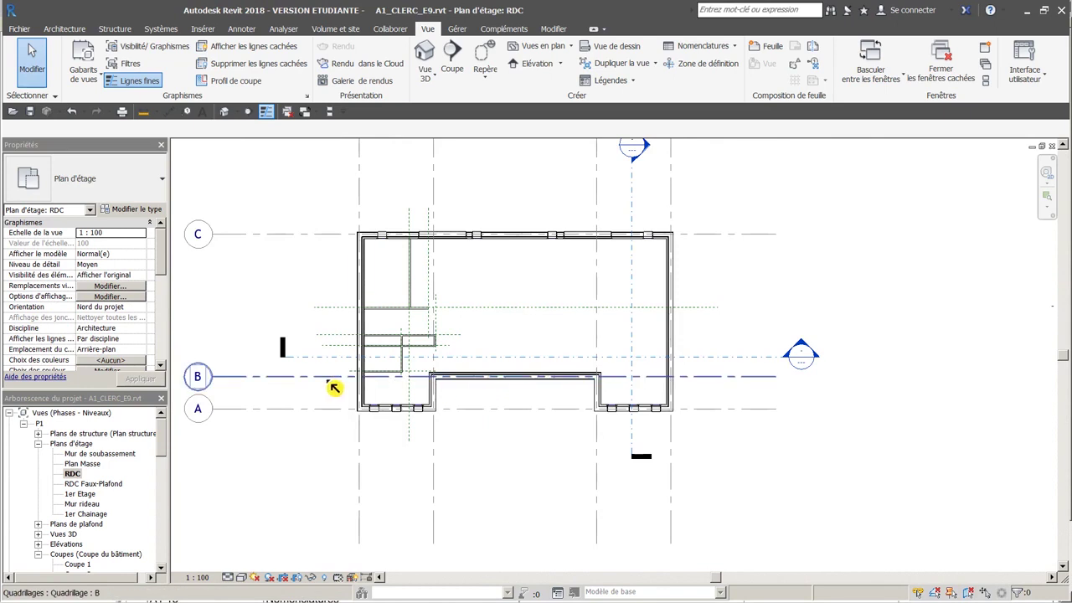
{"action": "scroll", "coordinate": [472, 390], "scroll_direction": "up", "scroll_amount": 4}
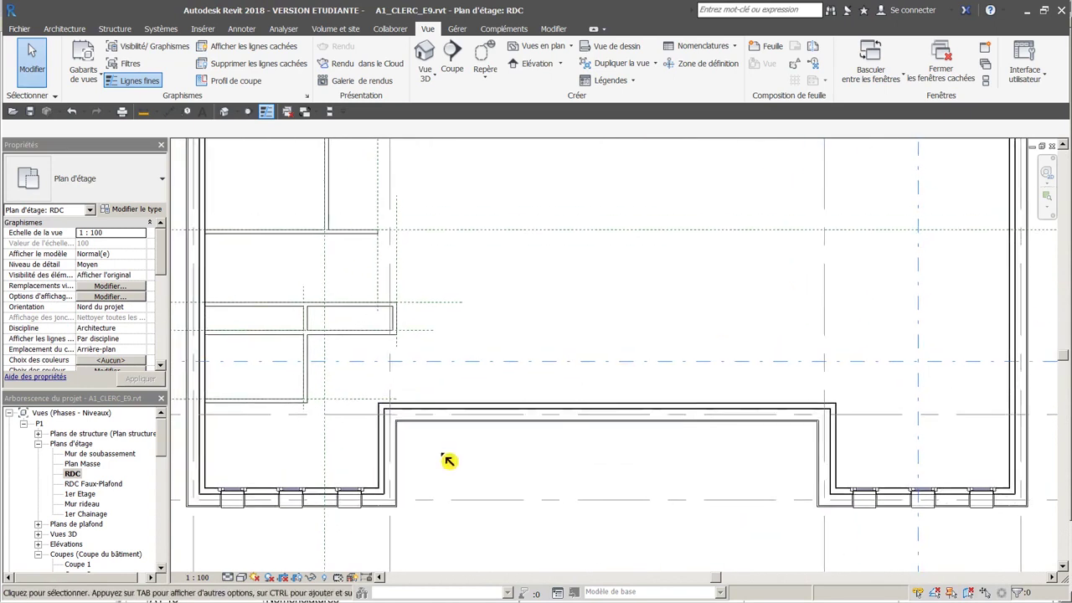
- Draw a horizontal reference plane across the full building width, just inside the recessed wall along grid B
{"action": "left_click", "coordinate": [84, 31]}
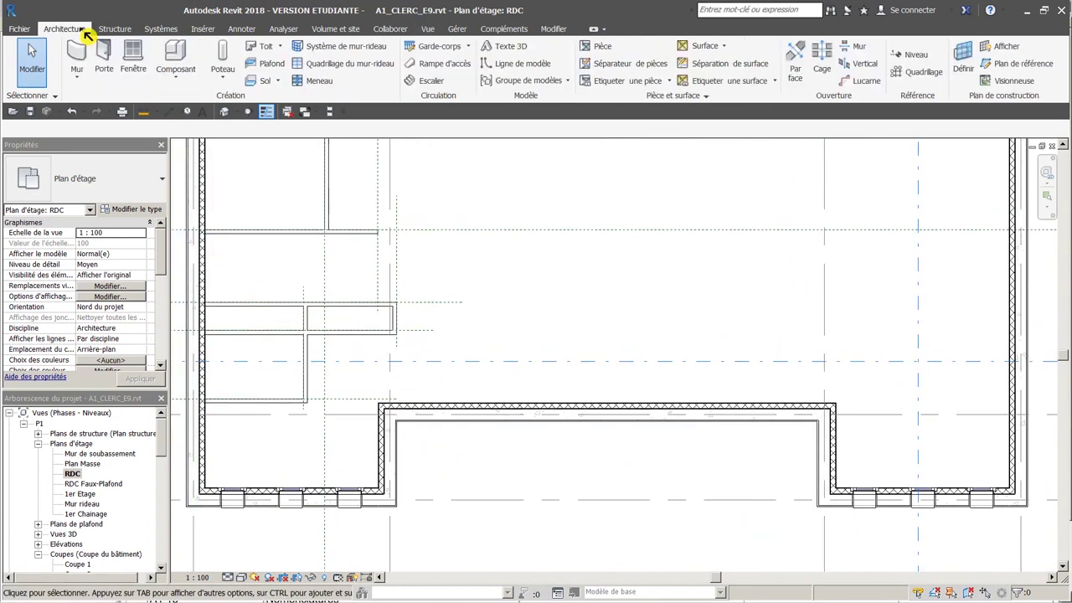
{"action": "left_click", "coordinate": [1019, 63]}
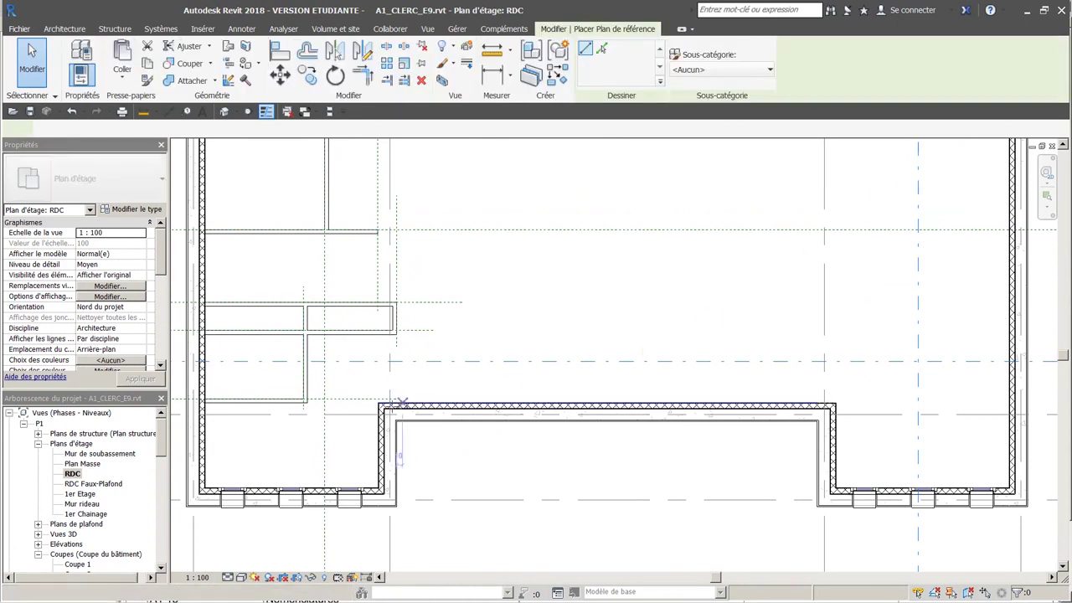
{"action": "scroll", "coordinate": [385, 405], "scroll_direction": "down", "scroll_amount": 3}
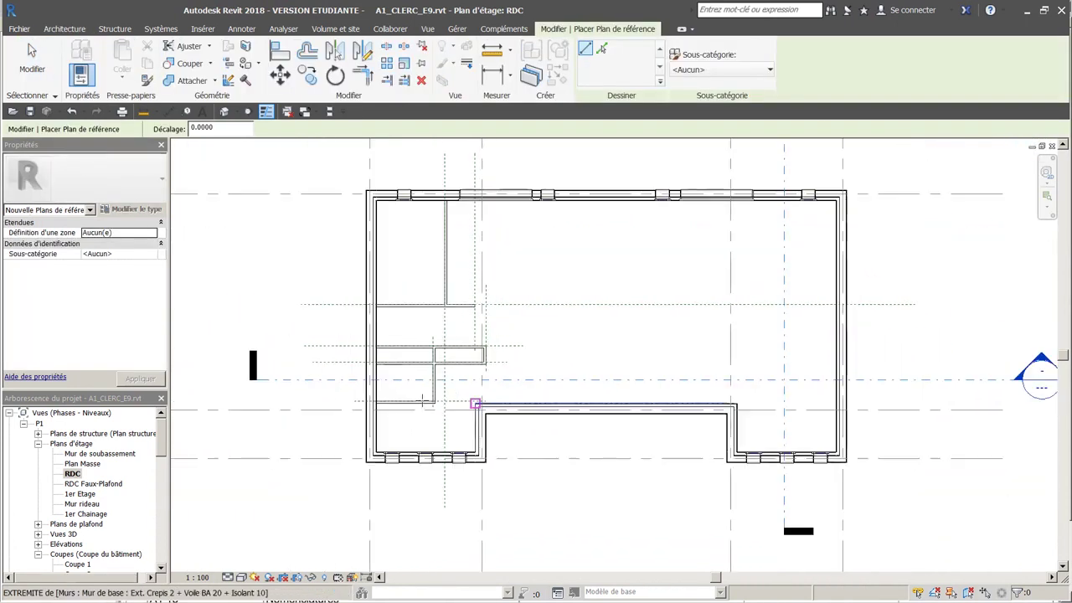
{"action": "left_click", "coordinate": [288, 395]}
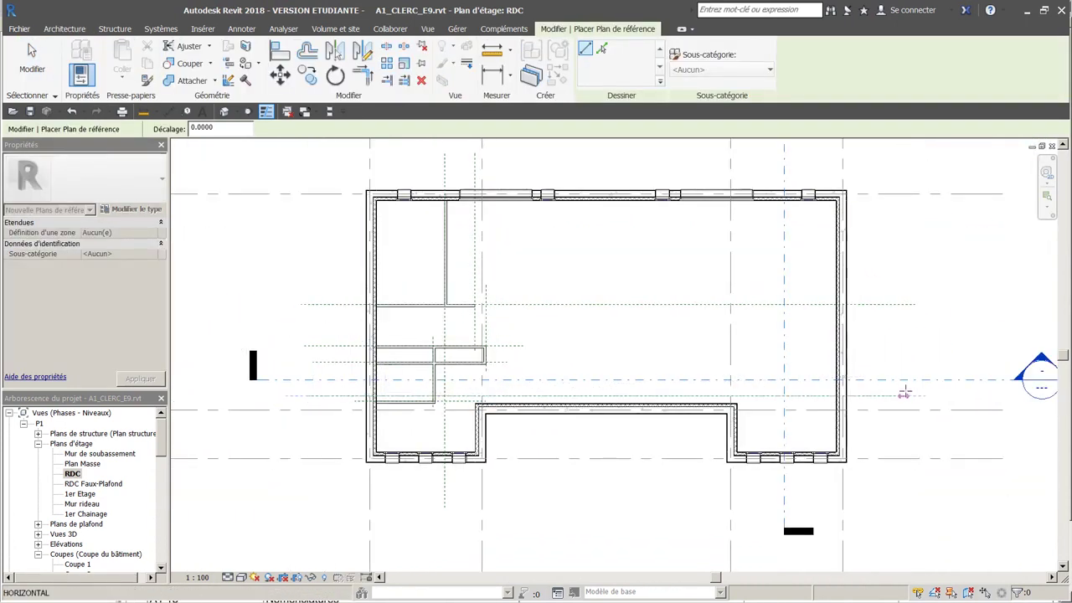
{"action": "left_click", "coordinate": [909, 395]}
{"action": "key", "text": "Escape"}
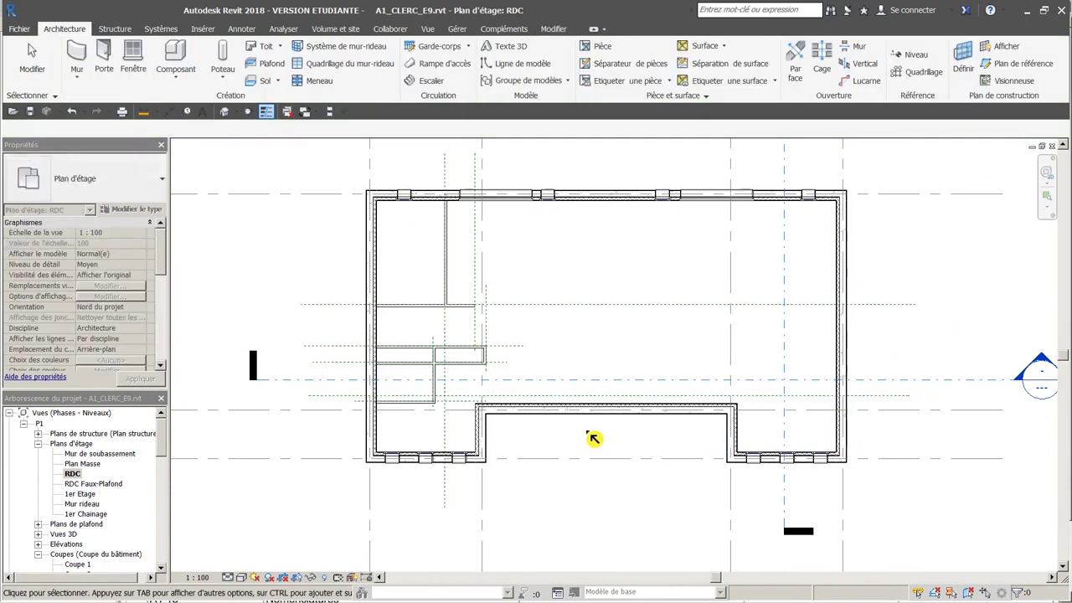
- Align the new horizontal reference plane with the inner insulation face of the recessed wall along grid B
{"action": "scroll", "coordinate": [591, 433], "scroll_direction": "up", "scroll_amount": 3}
{"action": "scroll", "coordinate": [535, 509], "scroll_direction": "up", "scroll_amount": 3}
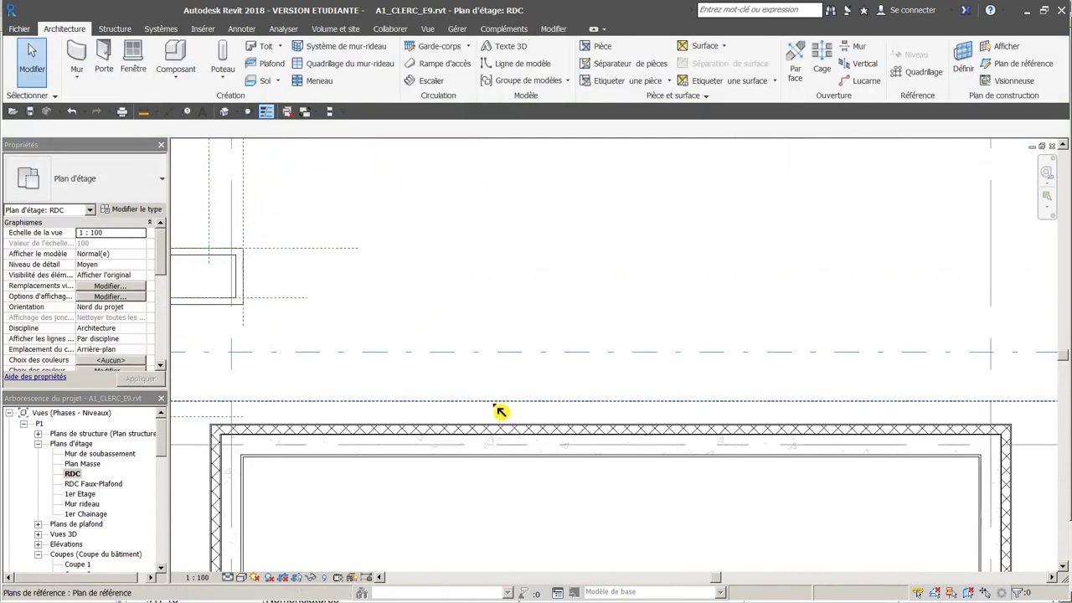
{"action": "left_click", "coordinate": [553, 29]}
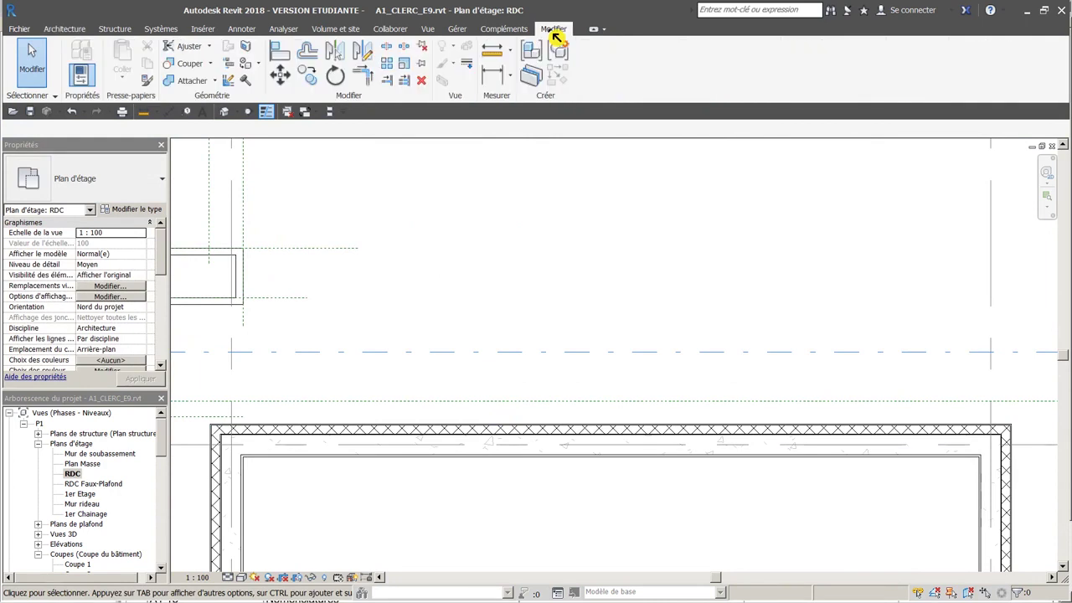
{"action": "left_click", "coordinate": [281, 57]}
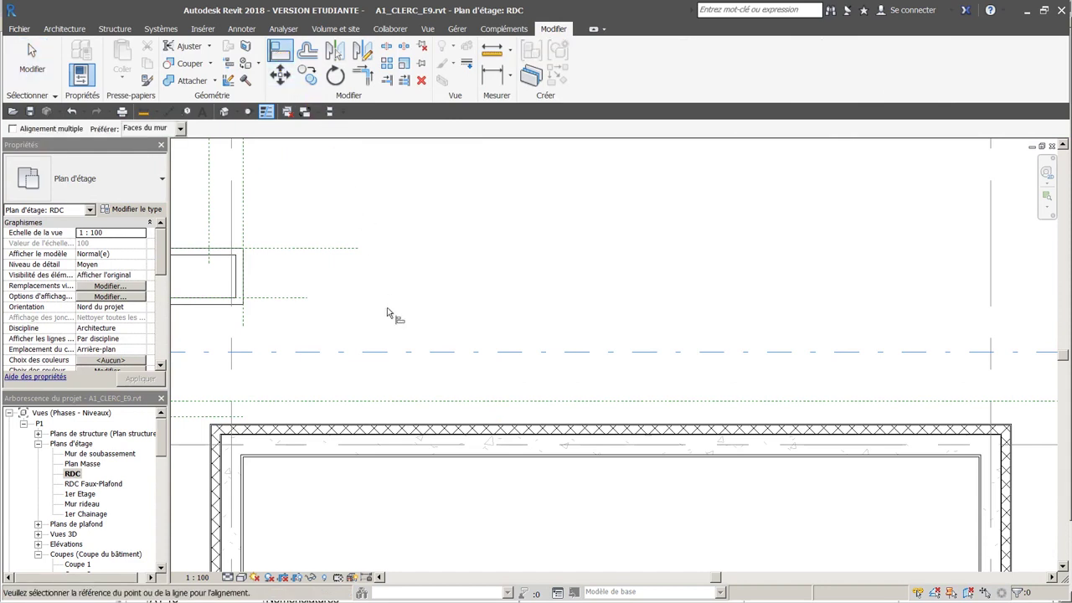
{"action": "scroll", "coordinate": [402, 431], "scroll_direction": "up", "scroll_amount": 1}
{"action": "scroll", "coordinate": [393, 415], "scroll_direction": "up", "scroll_amount": 1}
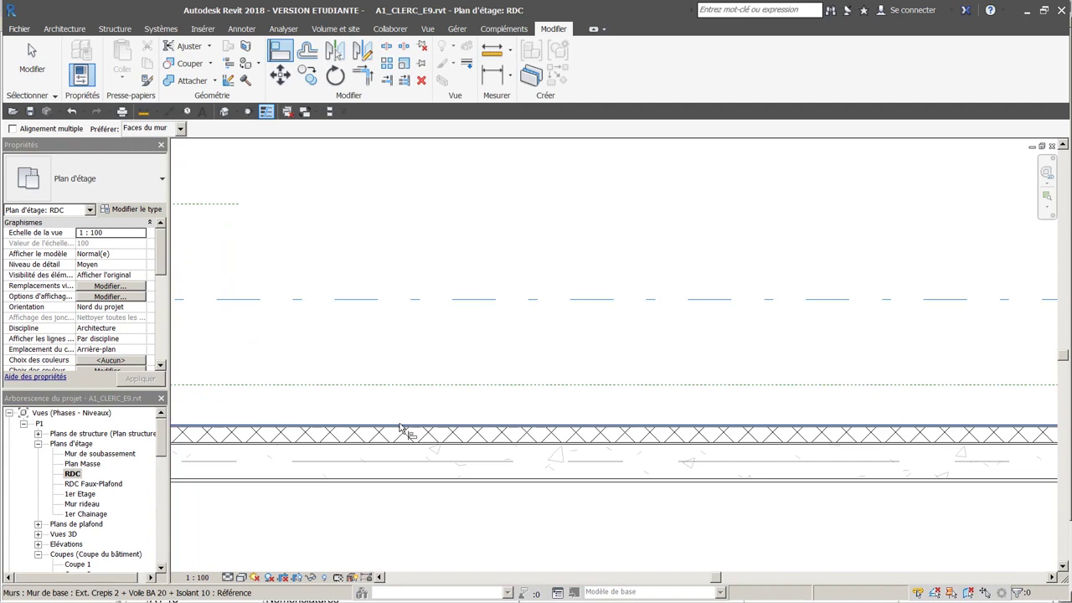
{"action": "left_click", "coordinate": [401, 427]}
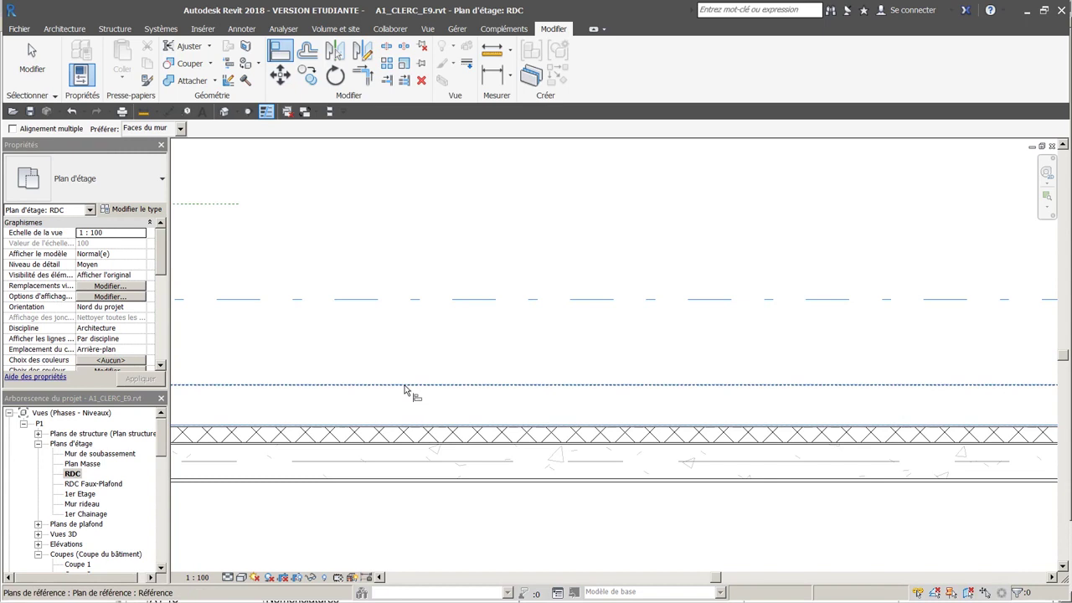
{"action": "left_click", "coordinate": [405, 386]}
{"action": "scroll", "coordinate": [443, 398], "scroll_direction": "down", "scroll_amount": 4}
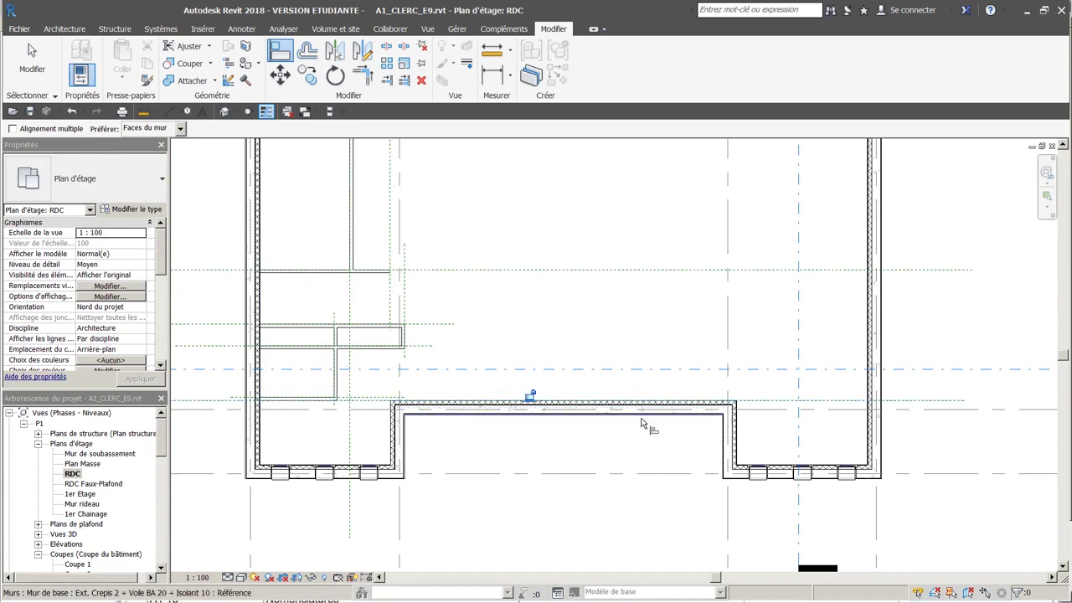
{"action": "scroll", "coordinate": [441, 437], "scroll_direction": "down", "scroll_amount": 3}
{"action": "scroll", "coordinate": [207, 430], "scroll_direction": "down", "scroll_amount": 1}
{"action": "scroll", "coordinate": [212, 431], "scroll_direction": "down", "scroll_amount": 1}
{"action": "middle_click_drag", "start_coordinate": [214, 434], "coordinate": [273, 439]}
{"action": "scroll", "coordinate": [479, 436], "scroll_direction": "up", "scroll_amount": 2}
{"action": "scroll", "coordinate": [480, 436], "scroll_direction": "up", "scroll_amount": 2}
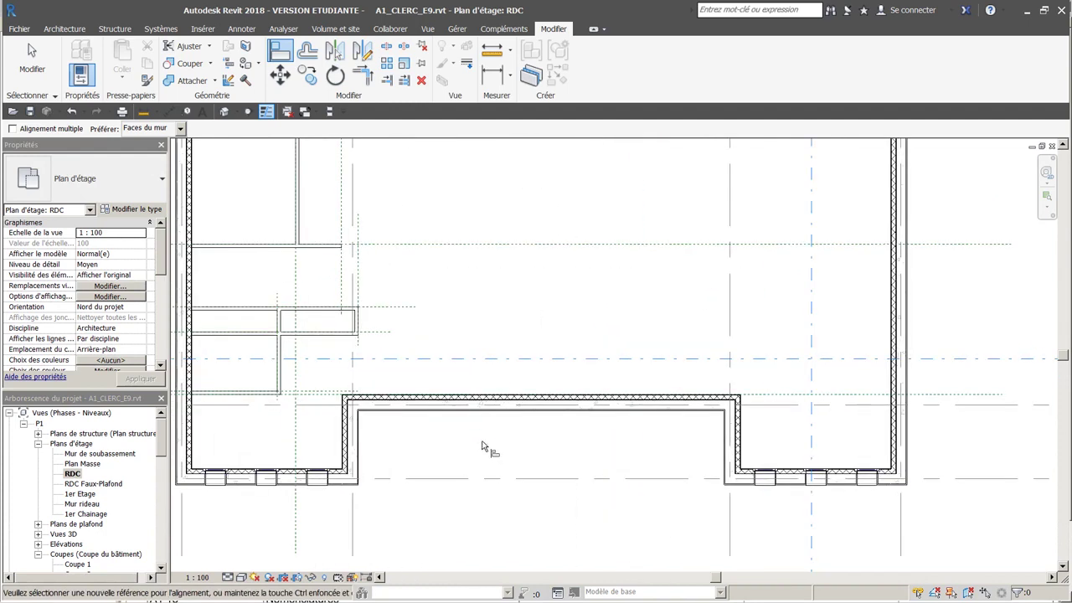
{"action": "key", "text": "Escape"}
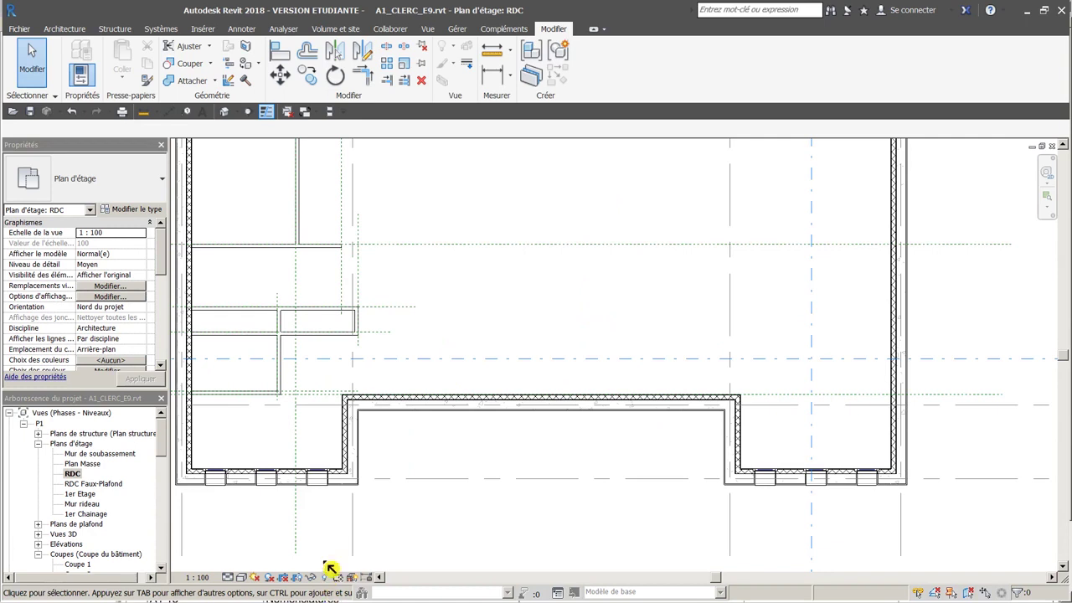
- Delete the long recessed exterior wall along grid B, between the two projecting wings
{"action": "left_click", "coordinate": [443, 411]}
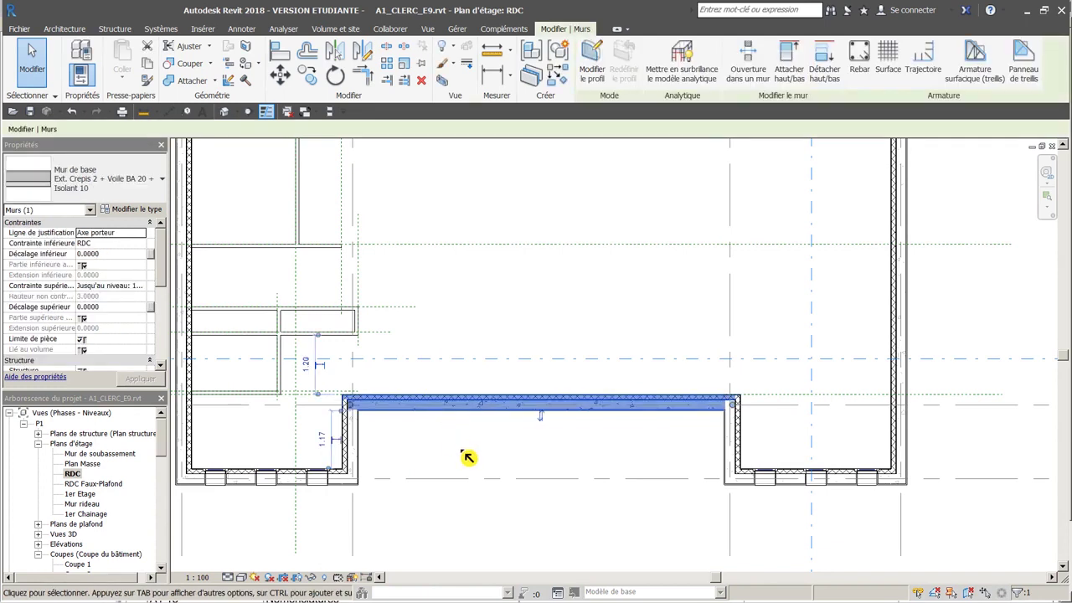
{"action": "key", "text": "Delete"}
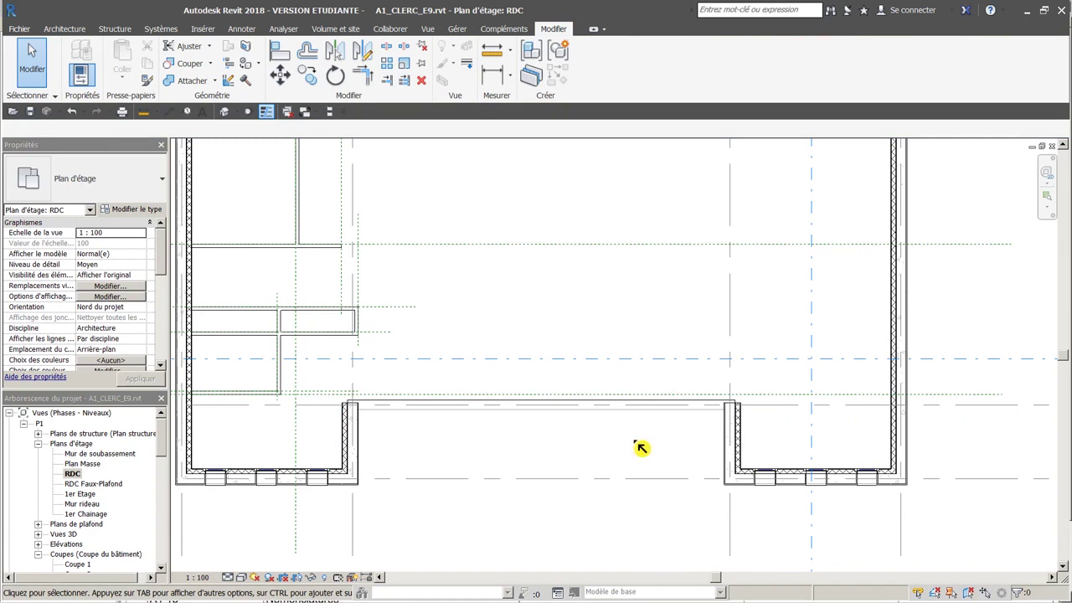
{"action": "scroll", "coordinate": [629, 437], "scroll_direction": "down", "scroll_amount": 12}
{"action": "middle_click_drag", "start_coordinate": [523, 328], "coordinate": [519, 376]}
{"action": "scroll", "coordinate": [481, 457], "scroll_direction": "up", "scroll_amount": 3}
{"action": "middle_click_drag", "start_coordinate": [480, 458], "coordinate": [435, 380]}
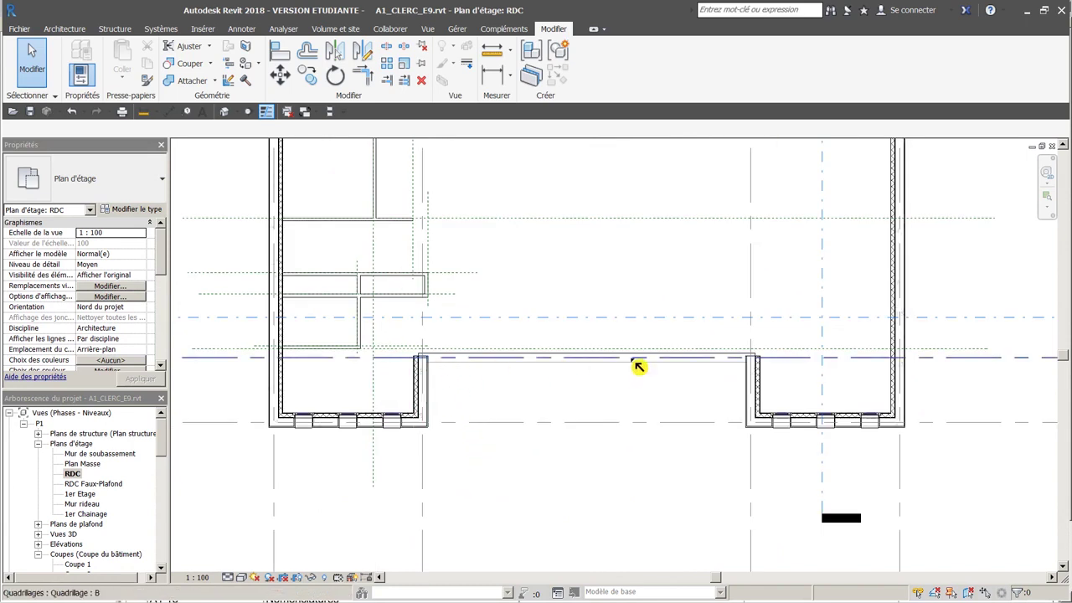
- Extend the free end of the east wing's short return wall up to the horizontal reference plane
{"action": "scroll", "coordinate": [773, 377], "scroll_direction": "up", "scroll_amount": 2}
{"action": "middle_click_drag", "start_coordinate": [773, 377], "coordinate": [617, 421]}
{"action": "scroll", "coordinate": [617, 421], "scroll_direction": "up", "scroll_amount": 2}
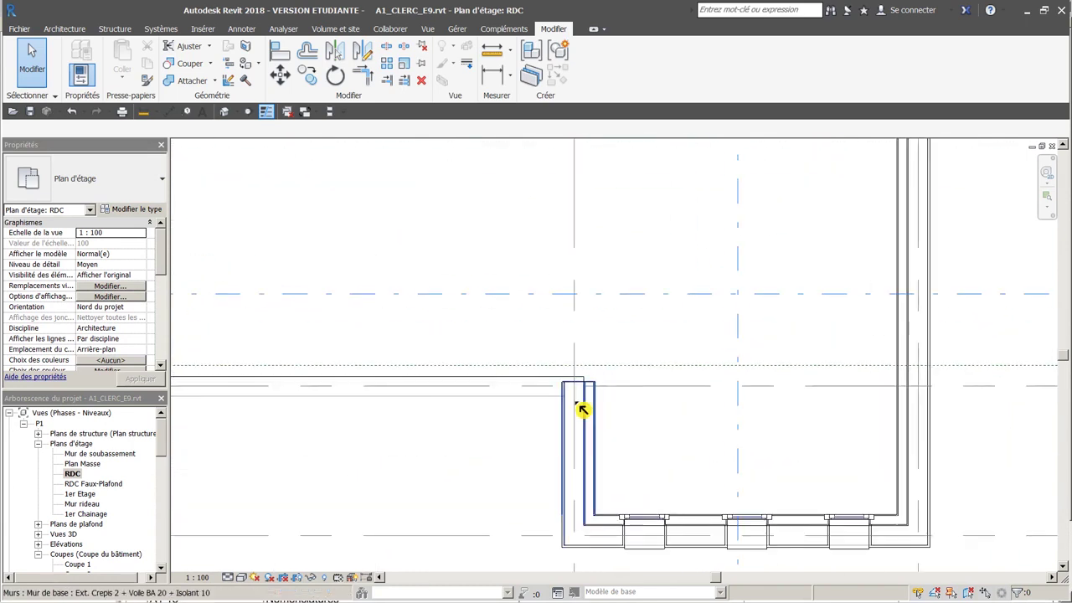
{"action": "left_click", "coordinate": [591, 408]}
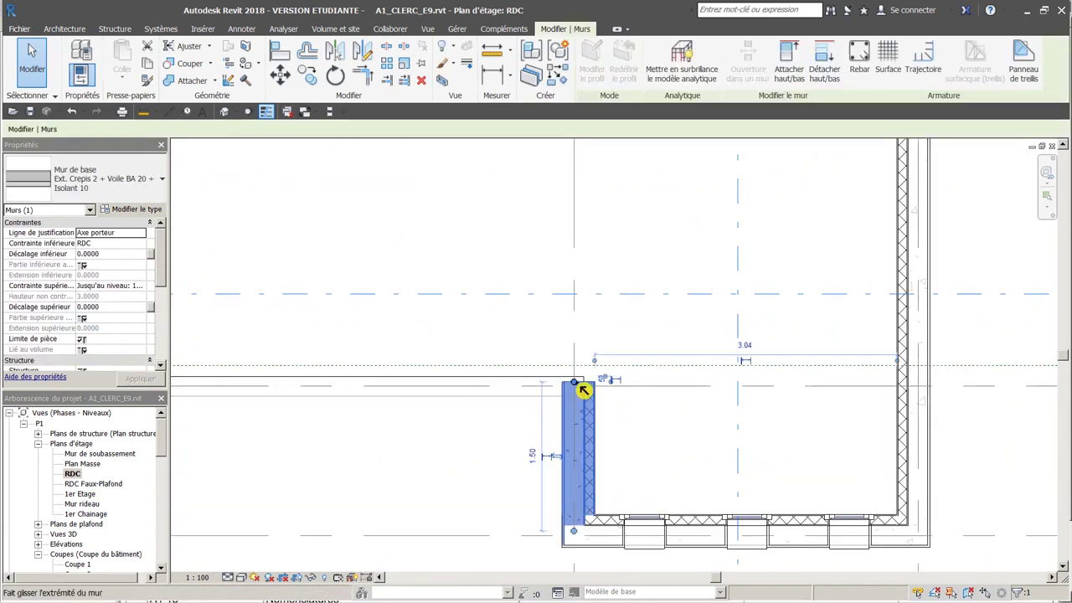
{"action": "left_click_drag", "start_coordinate": [583, 390], "coordinate": [574, 366]}
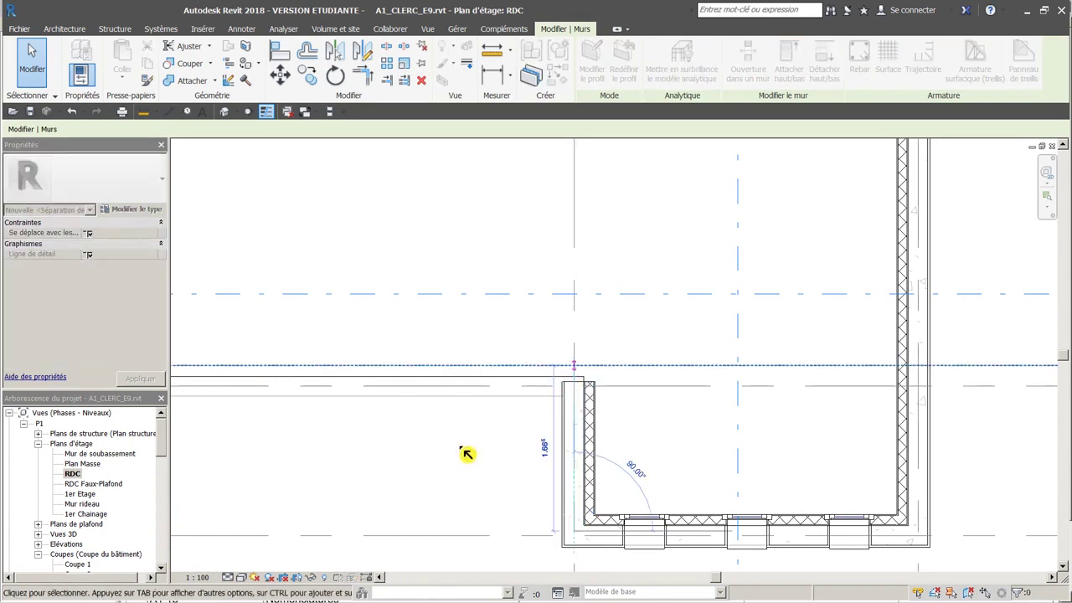
- Extend the free end of the west wing's short return wall up to the same reference plane
{"action": "middle_click_drag", "start_coordinate": [416, 450], "coordinate": [882, 530]}
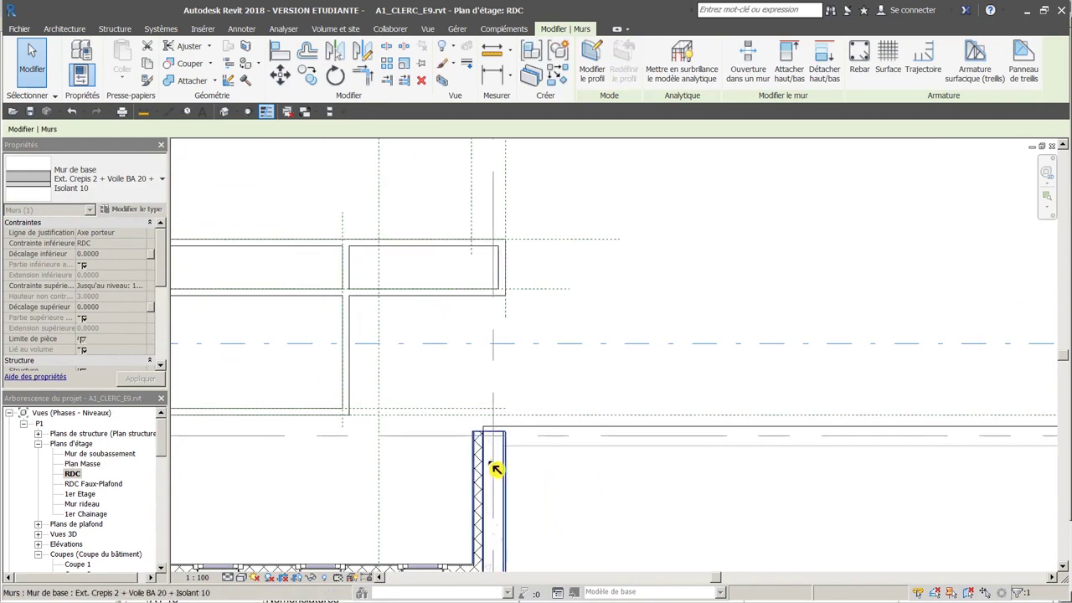
{"action": "left_click", "coordinate": [493, 457]}
{"action": "left_click_drag", "start_coordinate": [500, 438], "coordinate": [493, 414]}
{"action": "left_click_drag", "start_coordinate": [622, 480], "coordinate": [631, 489]}
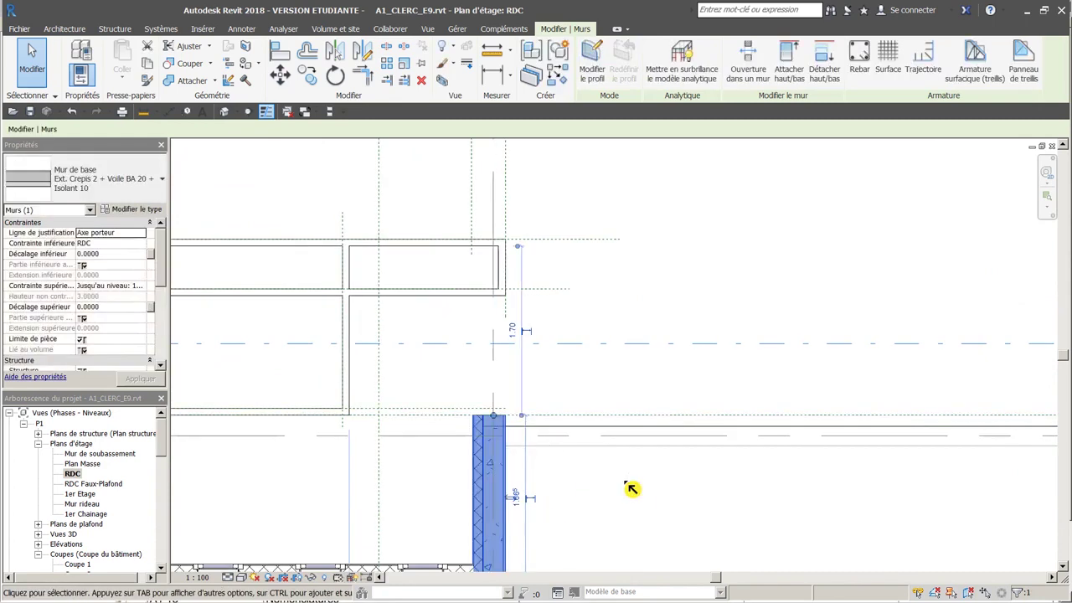
{"action": "left_click", "coordinate": [618, 502]}
{"action": "middle_click_drag", "start_coordinate": [617, 503], "coordinate": [557, 498]}
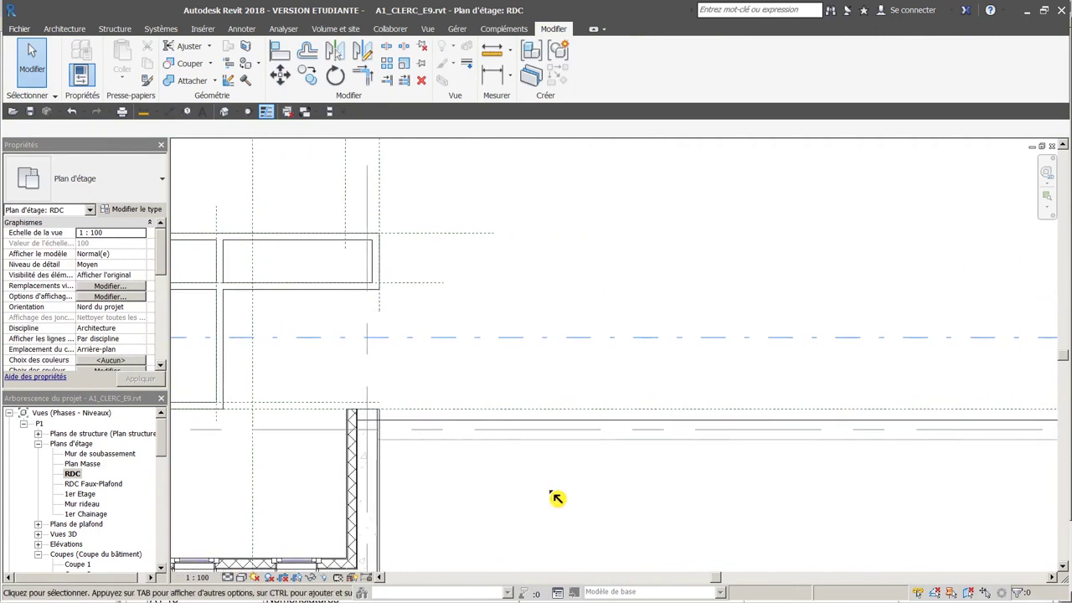
- Open the boundary sketch of the ground-floor slab, type Dallage Vide Sanitaire, for editing
{"action": "scroll", "coordinate": [490, 488], "scroll_direction": "down", "scroll_amount": 2}
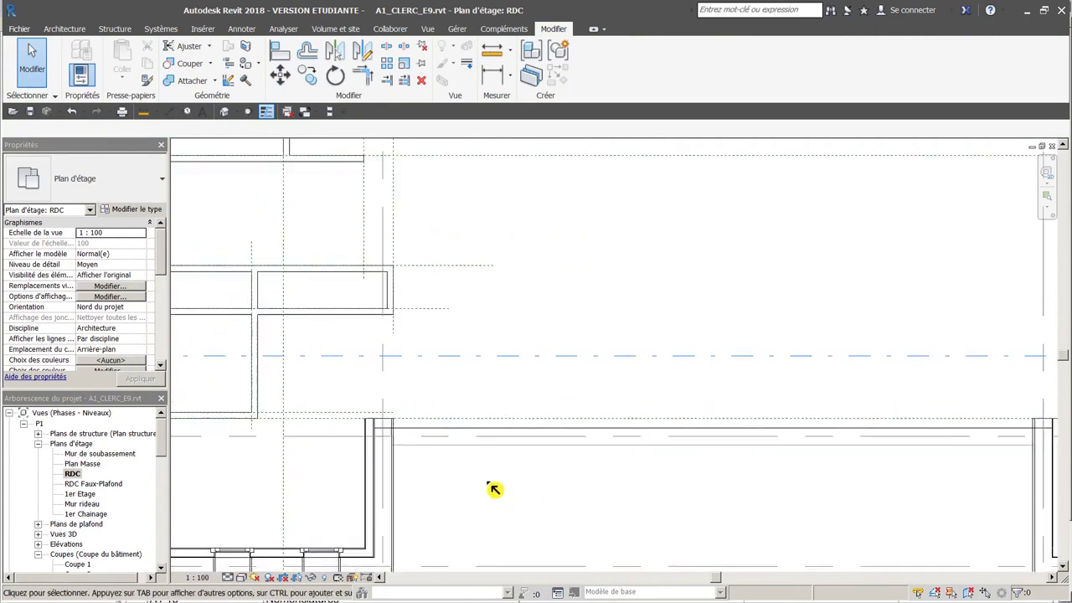
{"action": "left_click", "coordinate": [581, 441]}
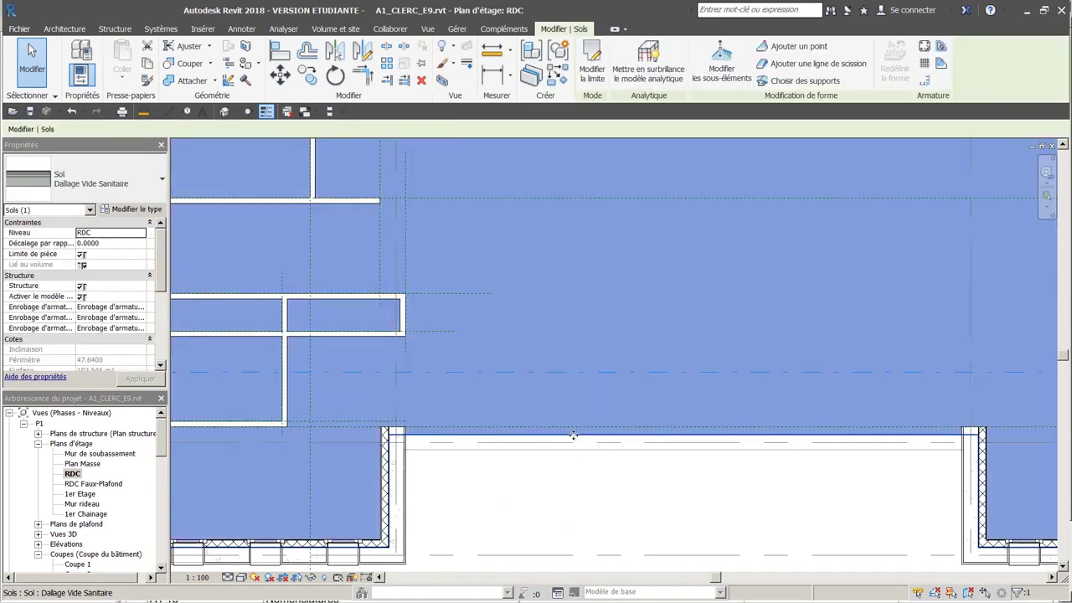
{"action": "scroll", "coordinate": [637, 507], "scroll_direction": "down", "scroll_amount": 1}
{"action": "scroll", "coordinate": [636, 507], "scroll_direction": "down", "scroll_amount": 2}
{"action": "middle_click_drag", "start_coordinate": [619, 502], "coordinate": [509, 467]}
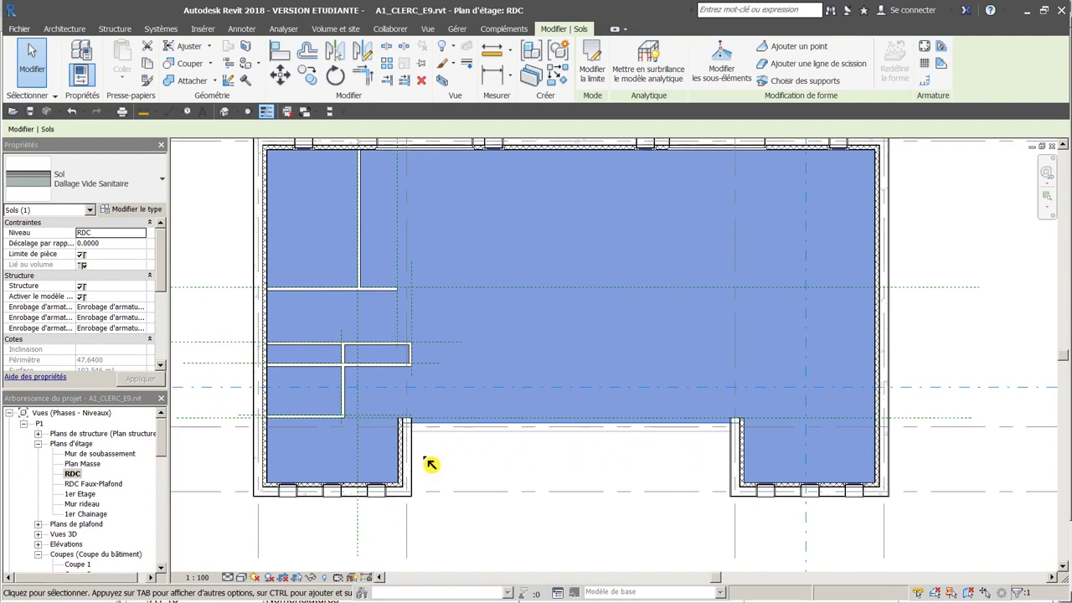
{"action": "left_click", "coordinate": [470, 469]}
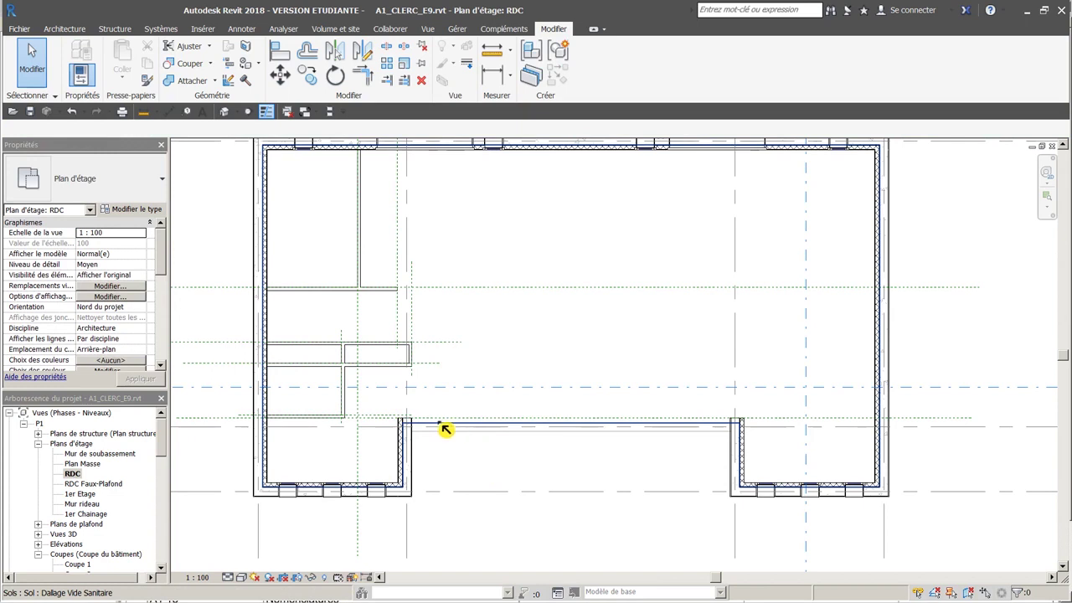
{"action": "left_click", "coordinate": [435, 428]}
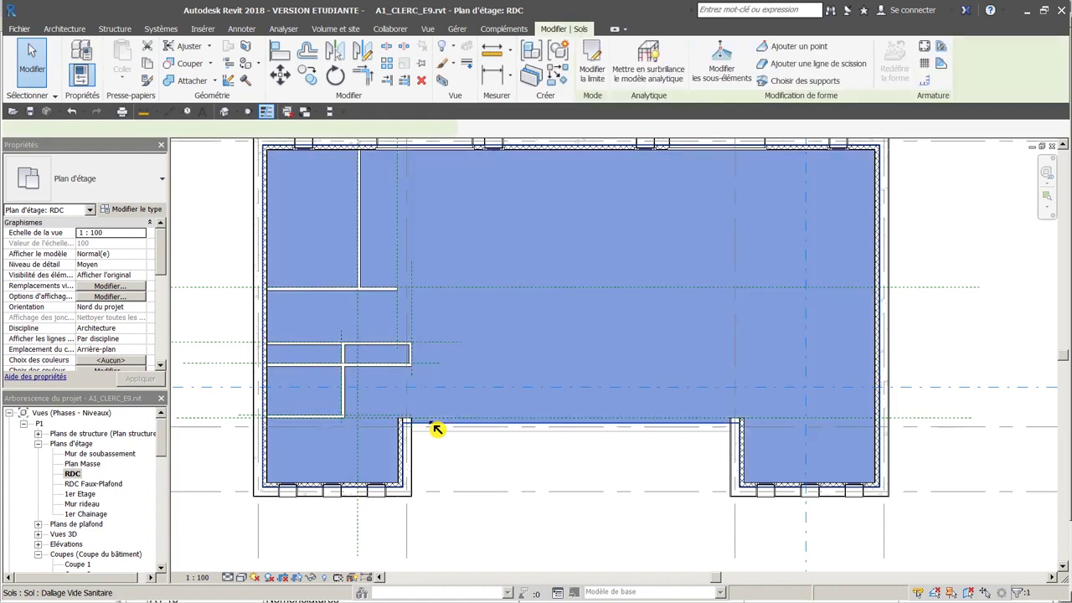
{"action": "scroll", "coordinate": [552, 467], "scroll_direction": "up", "scroll_amount": 1}
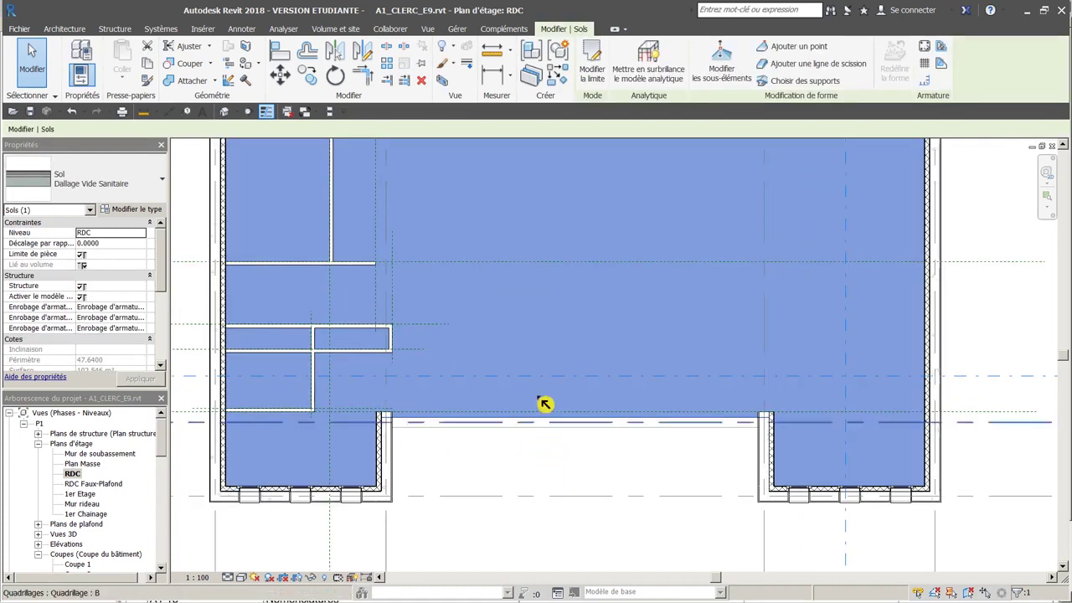
{"action": "left_click", "coordinate": [593, 73]}
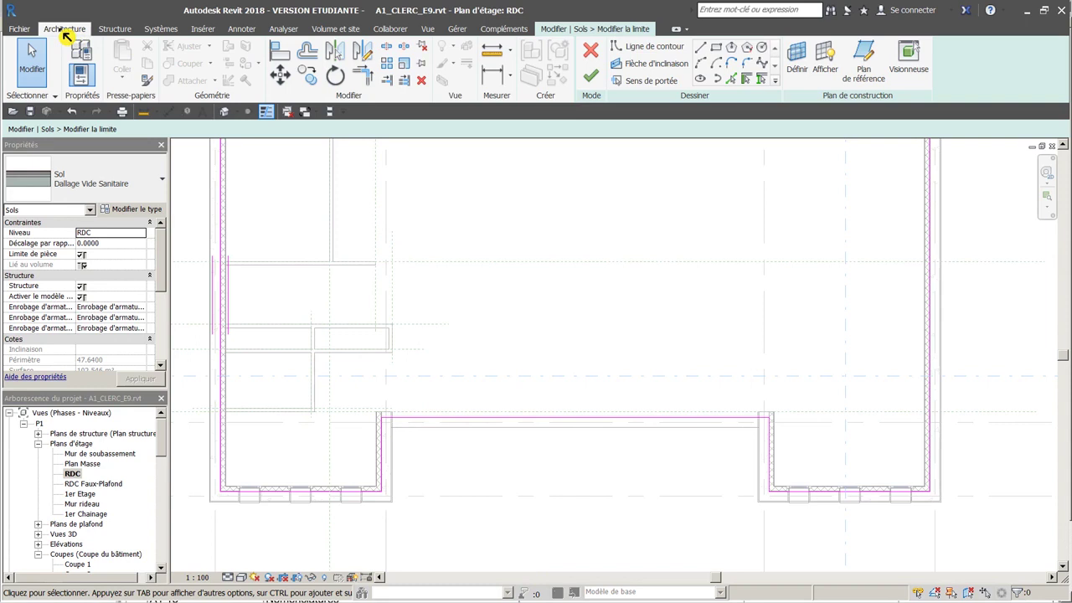
- Draw a horizontal reference plane across both wings along the foundation wall's outer face, setting it 0.2 m from the recessed floor edge
{"action": "left_click", "coordinate": [858, 71]}
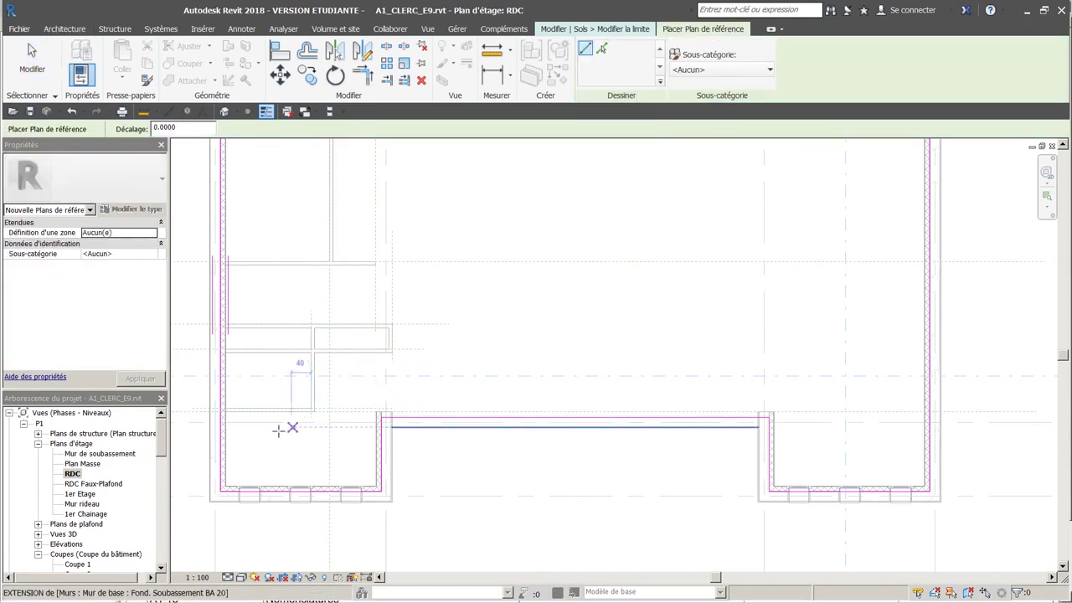
{"action": "left_click", "coordinate": [191, 428]}
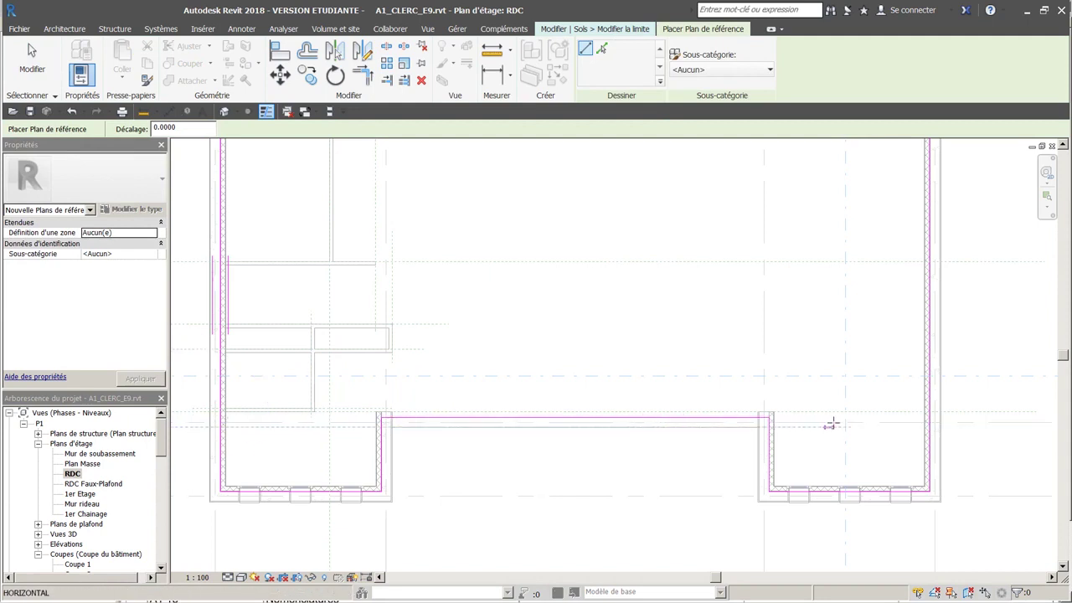
{"action": "left_click", "coordinate": [957, 425]}
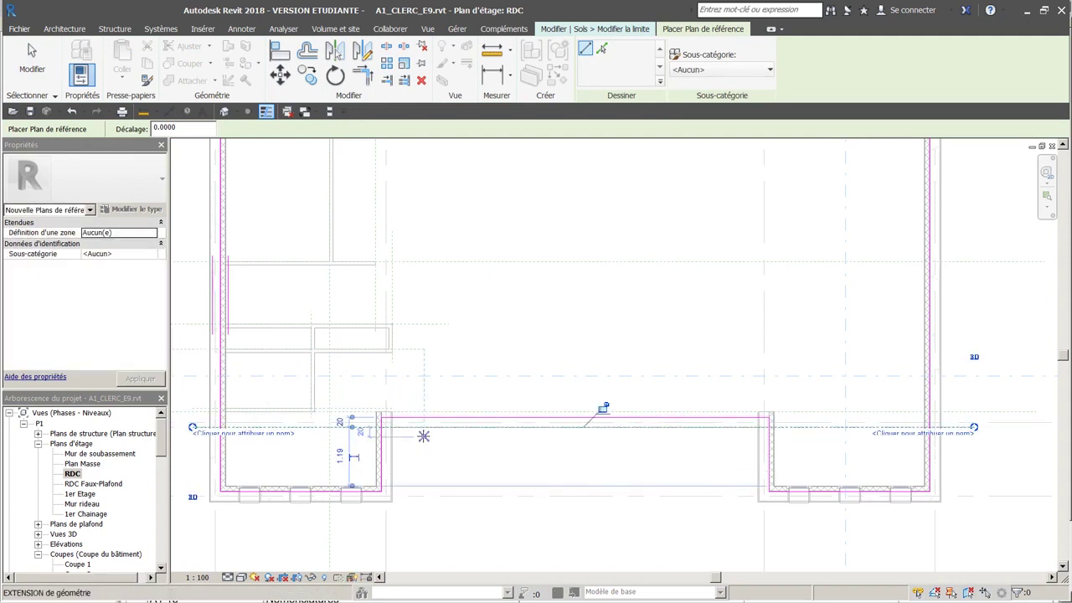
{"action": "scroll", "coordinate": [415, 448], "scroll_direction": "up", "scroll_amount": 4}
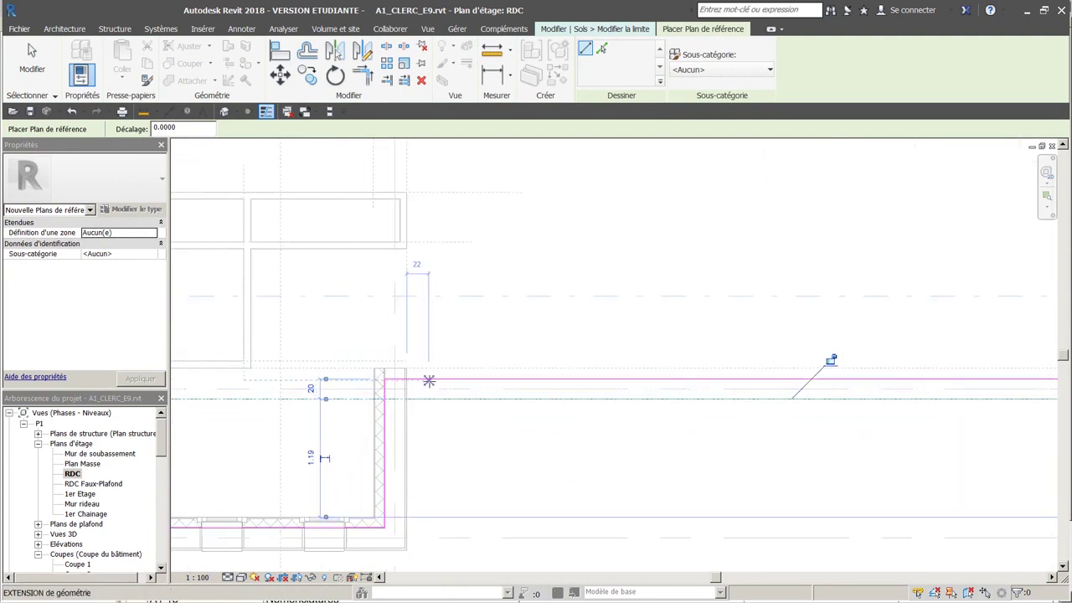
{"action": "left_click", "coordinate": [313, 389]}
{"action": "type", "text": "0.2"}
{"action": "key", "text": "Return"}
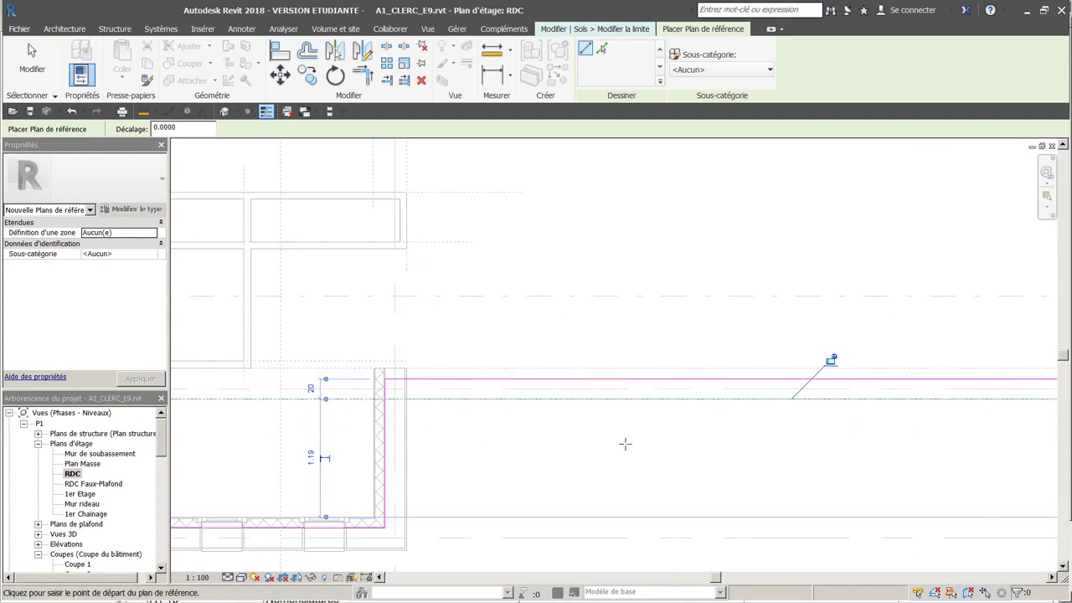
{"action": "key", "text": "Escape"}
- Align the recessed floor edge with the new reference plane and finish the boundary without attaching the walls to the floor
{"action": "scroll", "coordinate": [634, 449], "scroll_direction": "down", "scroll_amount": 2}
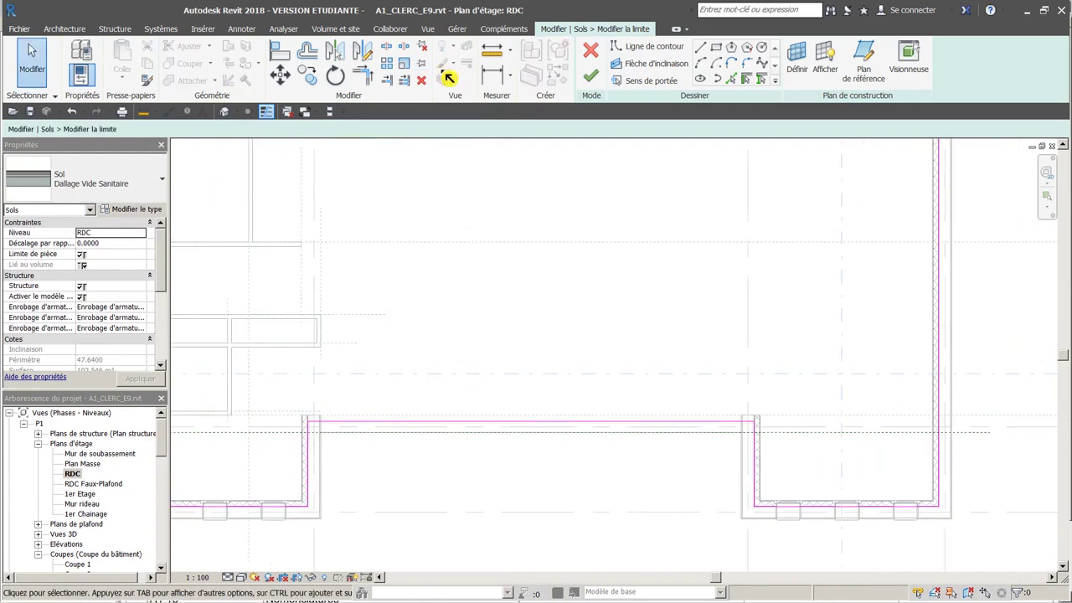
{"action": "left_click", "coordinate": [293, 62]}
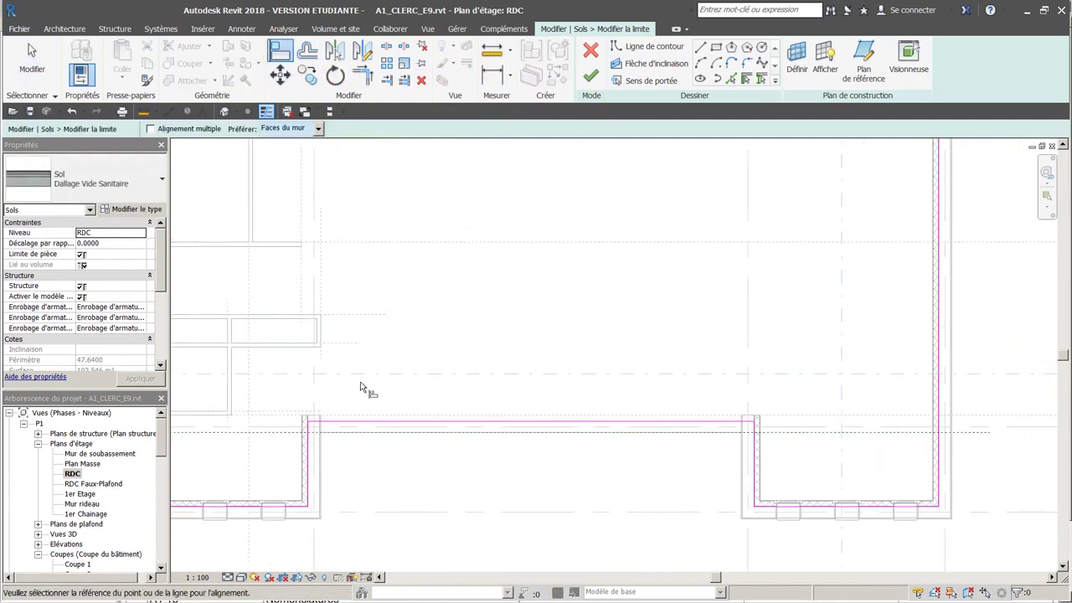
{"action": "left_click", "coordinate": [879, 439]}
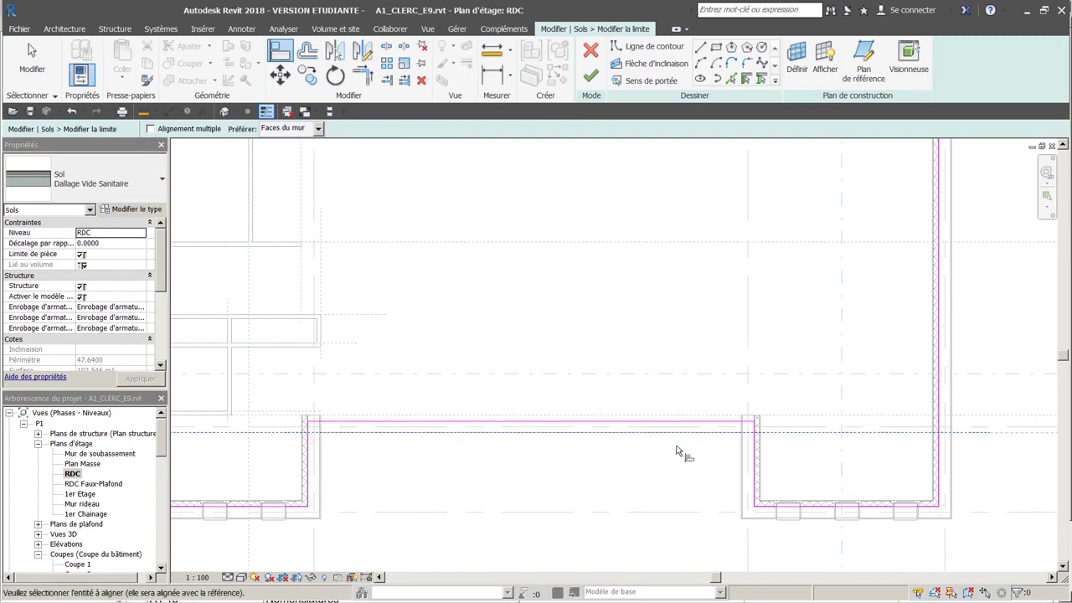
{"action": "left_click", "coordinate": [621, 422]}
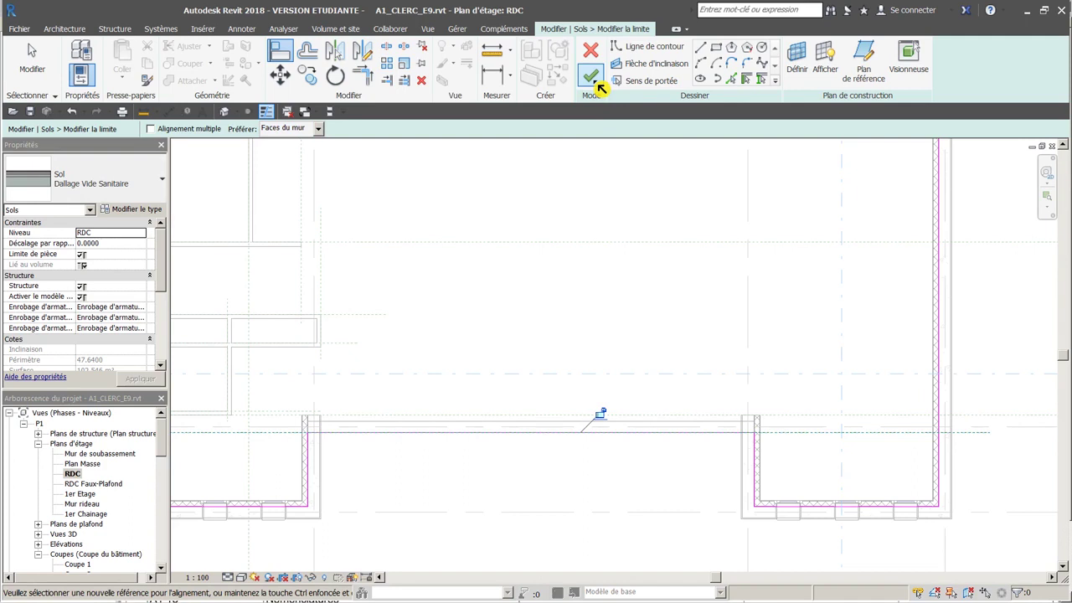
{"action": "left_click", "coordinate": [592, 78]}
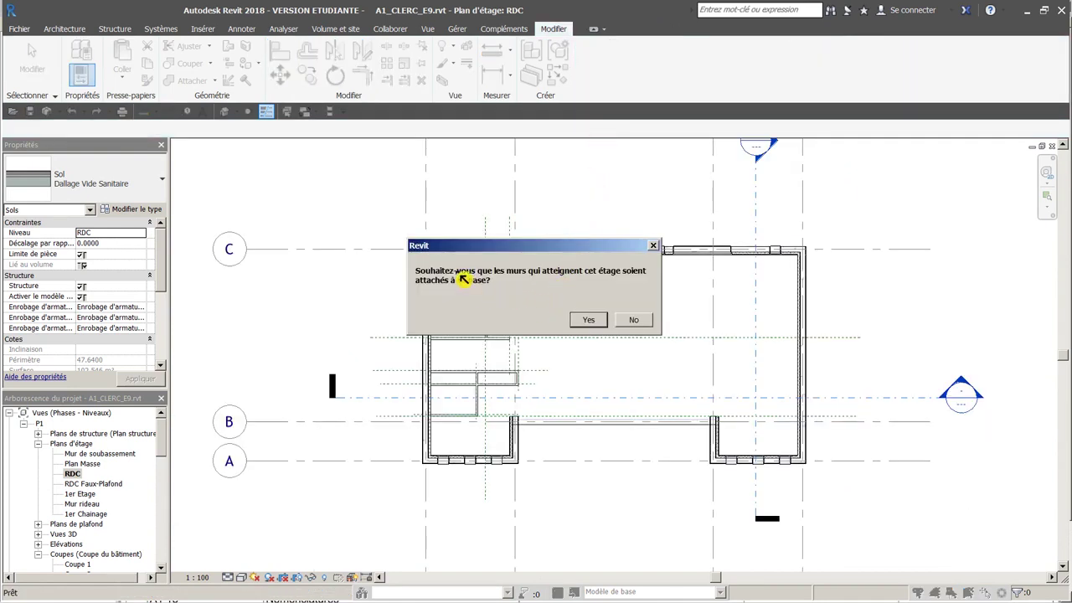
{"action": "left_click", "coordinate": [634, 319]}
{"action": "scroll", "coordinate": [617, 459], "scroll_direction": "up", "scroll_amount": 3}
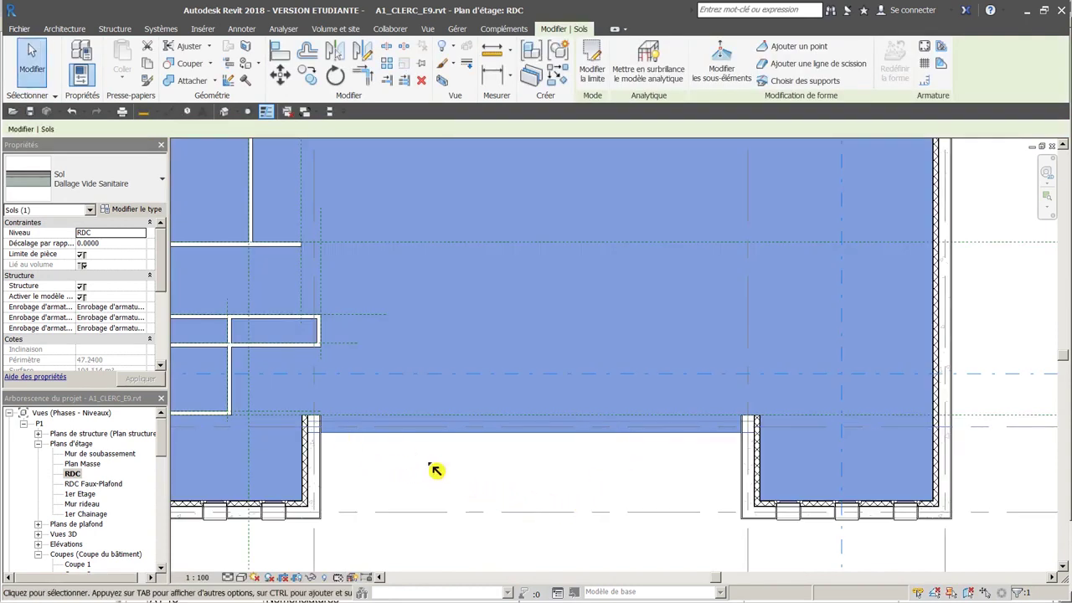
{"action": "left_click", "coordinate": [528, 492]}
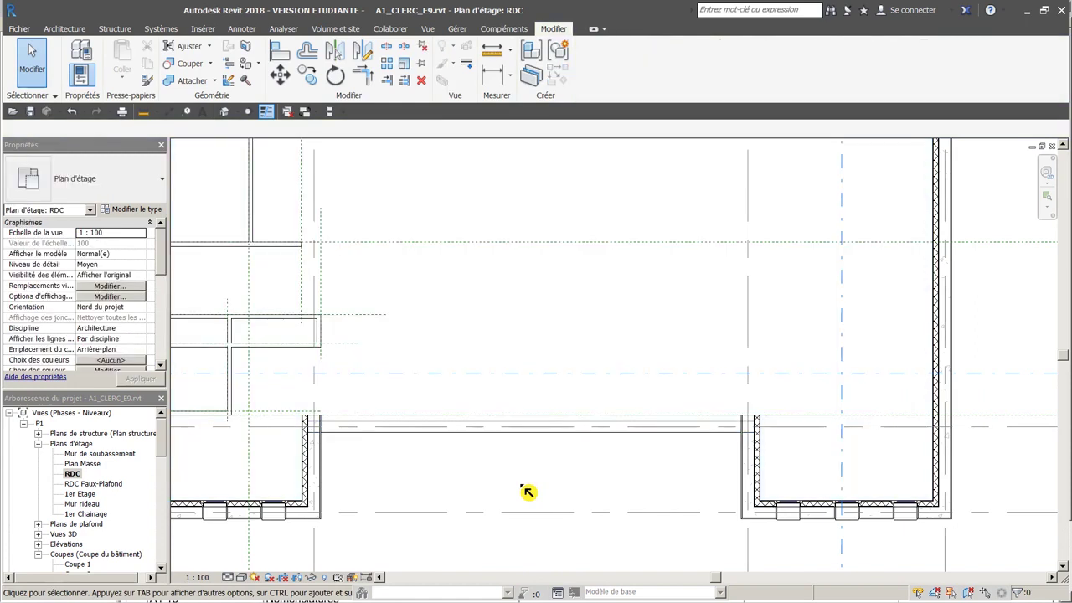
- Examine the extended floor edge over the foundation wall between the two wings in the default 3D view
{"action": "scroll", "coordinate": [522, 488], "scroll_direction": "down", "scroll_amount": 4}
{"action": "scroll", "coordinate": [526, 440], "scroll_direction": "up", "scroll_amount": 4}
{"action": "scroll", "coordinate": [533, 405], "scroll_direction": "down", "scroll_amount": 1}
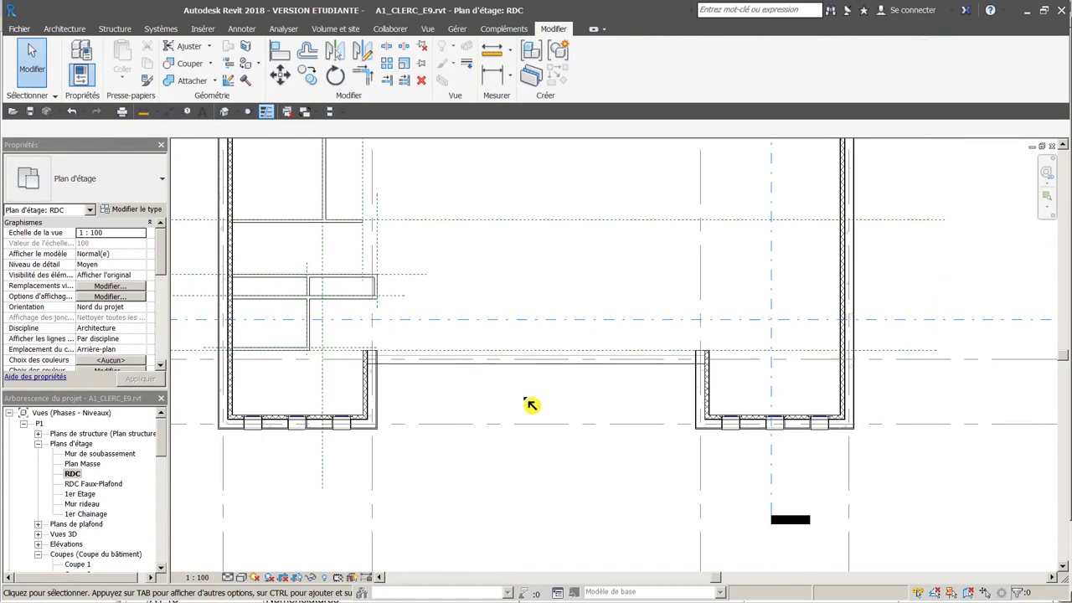
{"action": "left_click", "coordinate": [225, 112]}
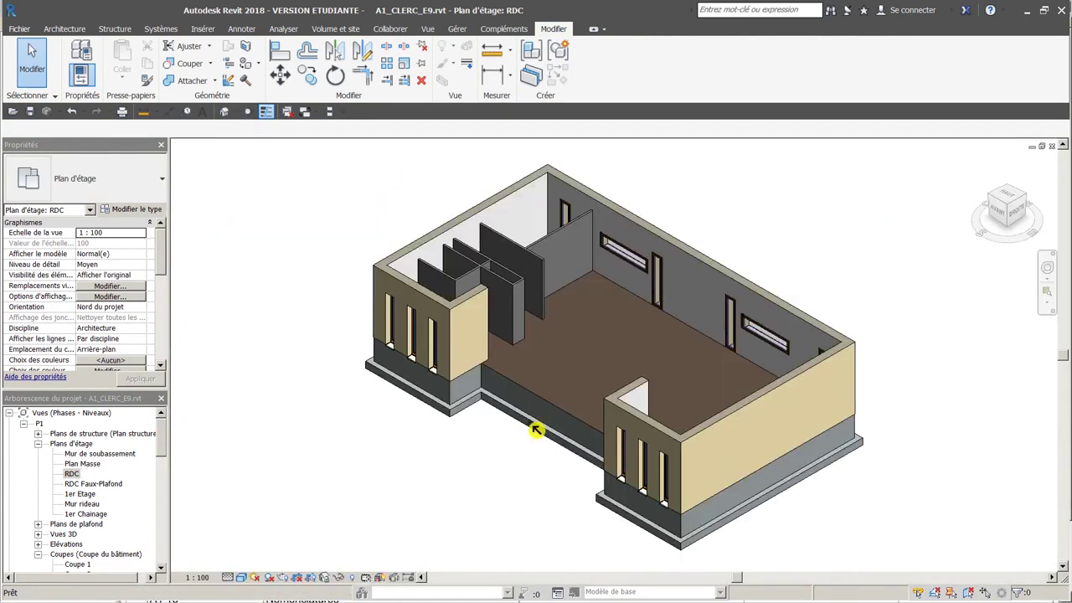
{"action": "scroll", "coordinate": [520, 419], "scroll_direction": "up", "scroll_amount": 5}
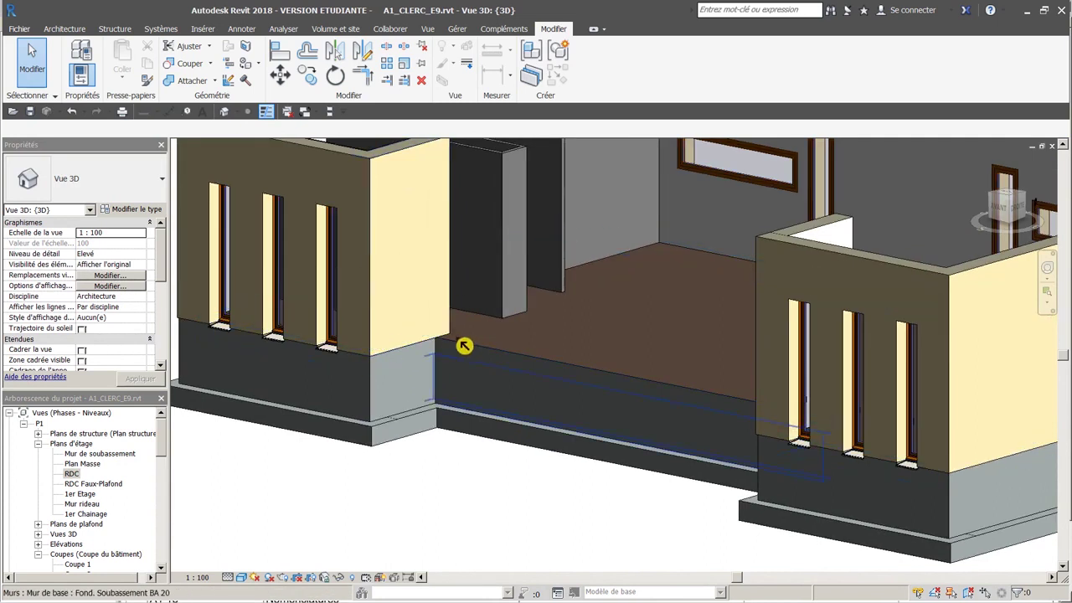
{"action": "middle_click_drag", "start_coordinate": [561, 338], "coordinate": [483, 307]}
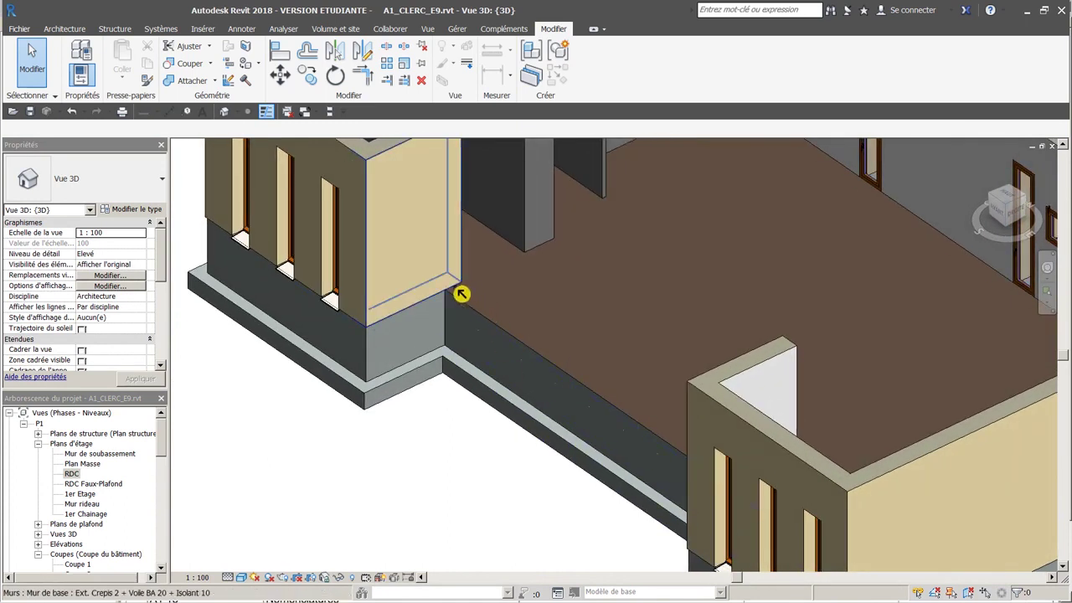
{"action": "middle_click_drag", "start_coordinate": [463, 293], "coordinate": [500, 343], "text": "shift"}
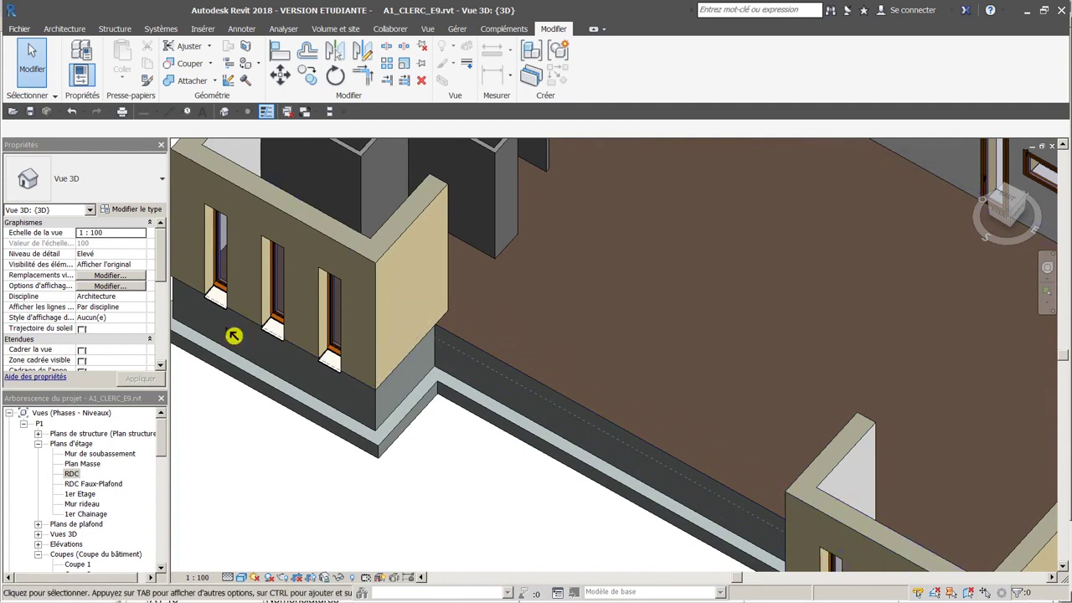
- In the RDC floor plan, set up an architectural wall of type Mur-rideau Simple panneau, from RDC to level Mur rideau, offset 0.1 m
{"action": "double_click", "coordinate": [80, 474]}
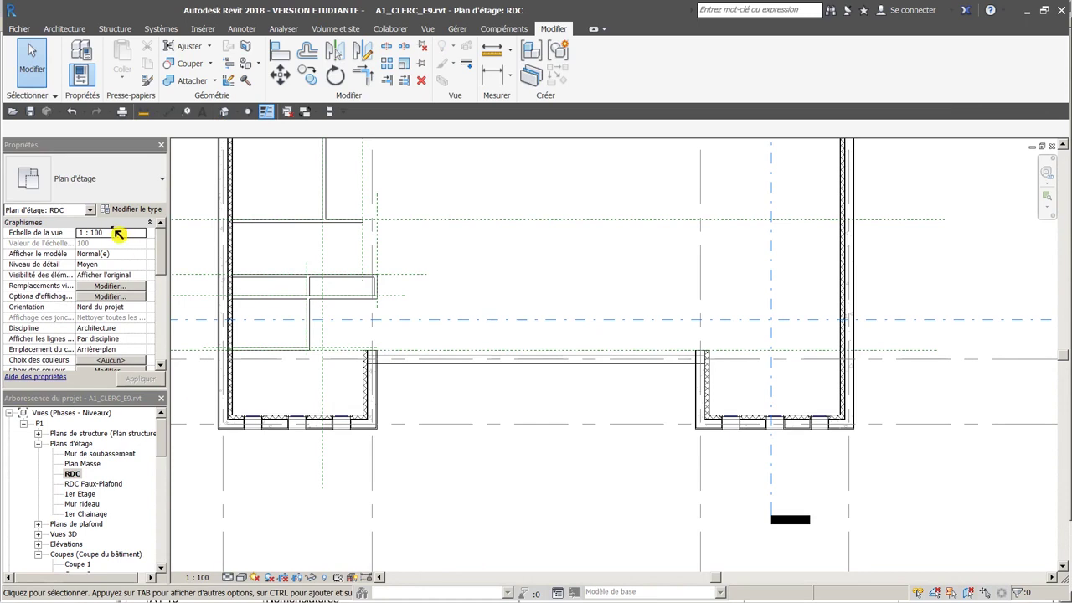
{"action": "left_click", "coordinate": [64, 29]}
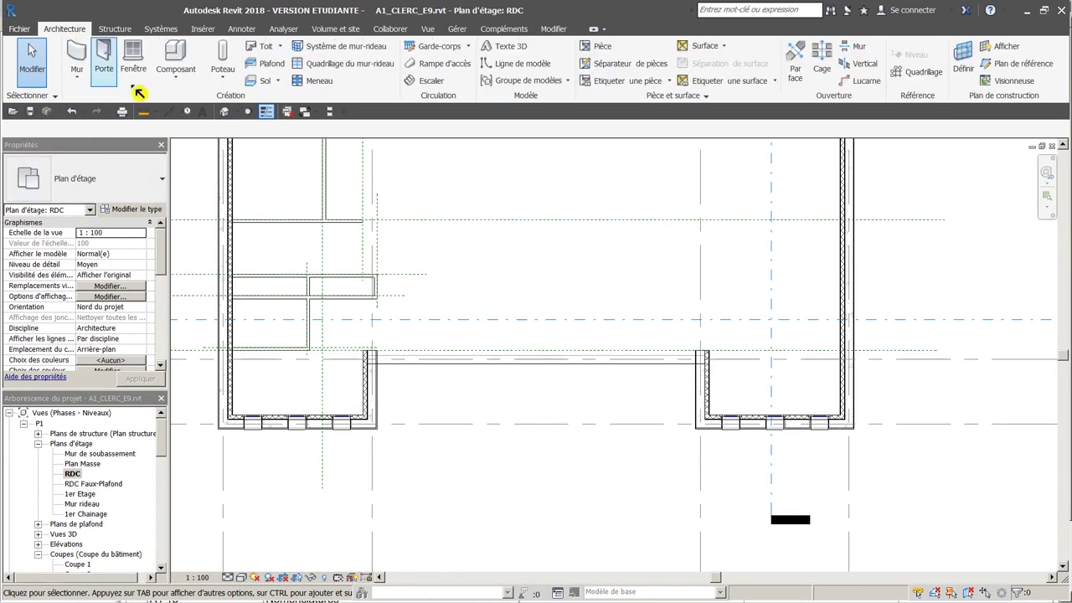
{"action": "left_click", "coordinate": [85, 75]}
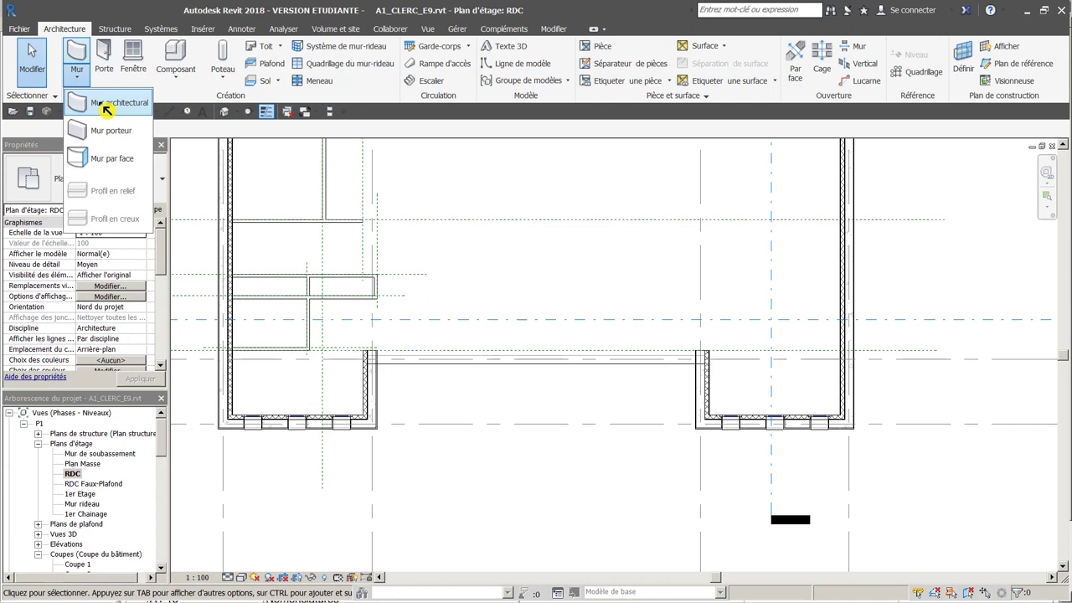
{"action": "left_click", "coordinate": [107, 104]}
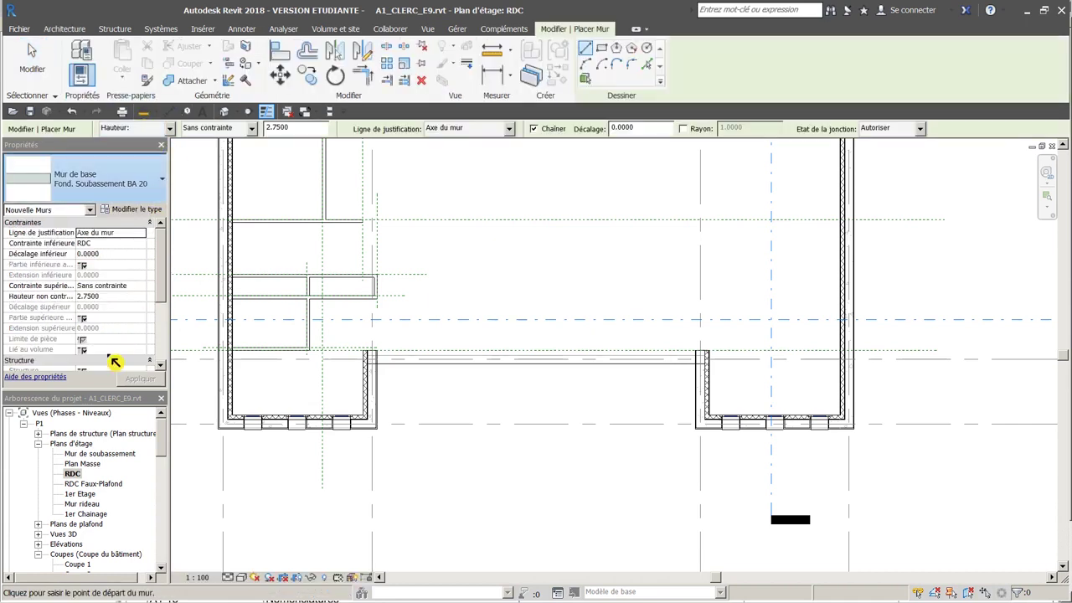
{"action": "left_click", "coordinate": [100, 448]}
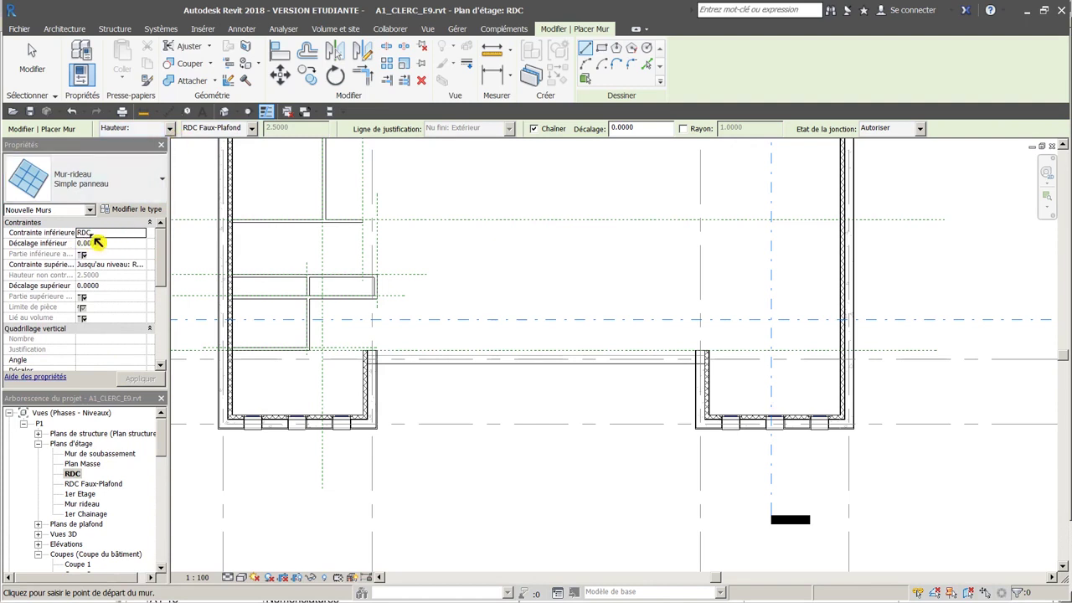
{"action": "left_click", "coordinate": [141, 268]}
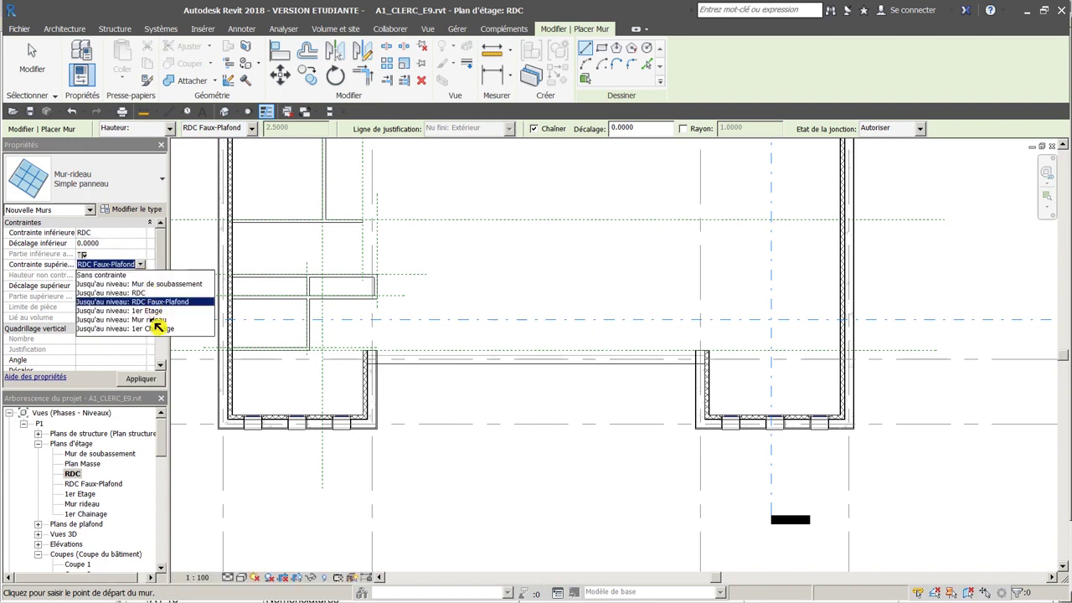
{"action": "left_click", "coordinate": [157, 329]}
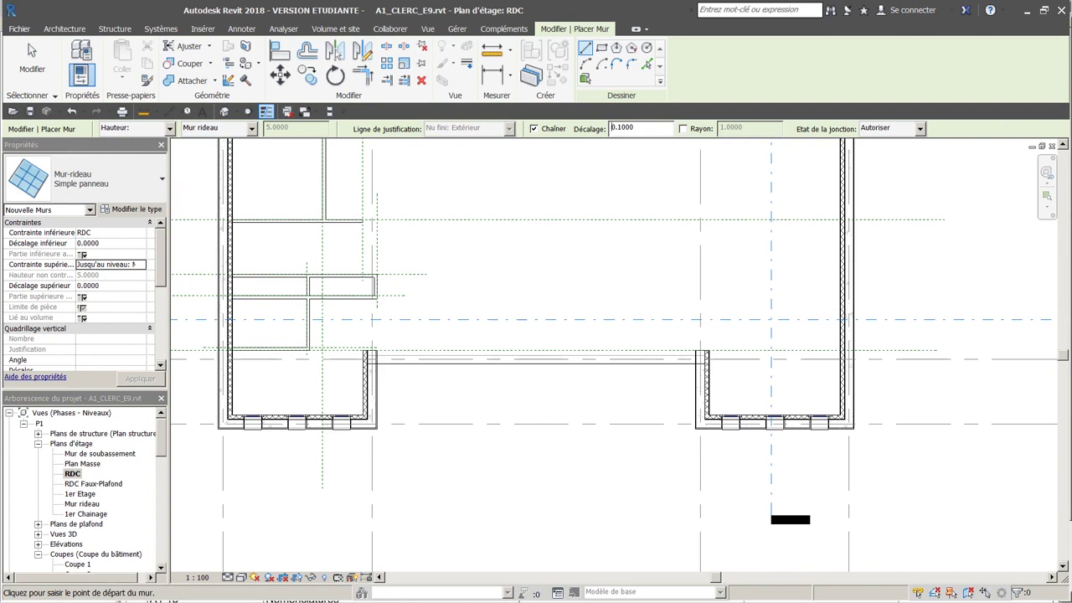
- Draw the curtain wall about 7.42 m long along the recessed floor edge between the two wings' return walls
{"action": "scroll", "coordinate": [431, 334], "scroll_direction": "up", "scroll_amount": 3}
{"action": "left_click", "coordinate": [285, 392]}
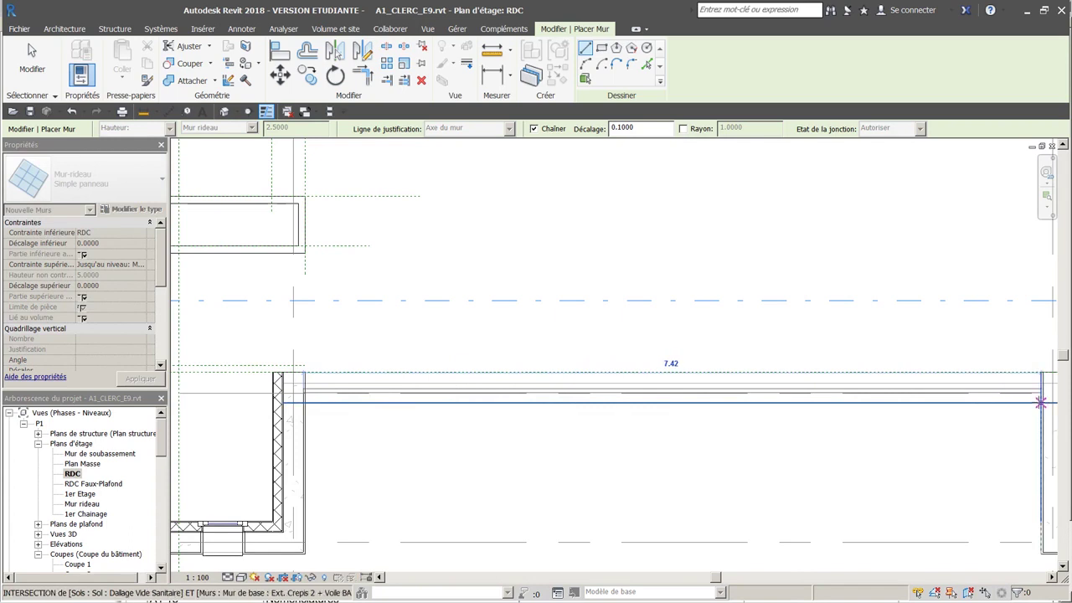
{"action": "left_click", "coordinate": [1041, 403]}
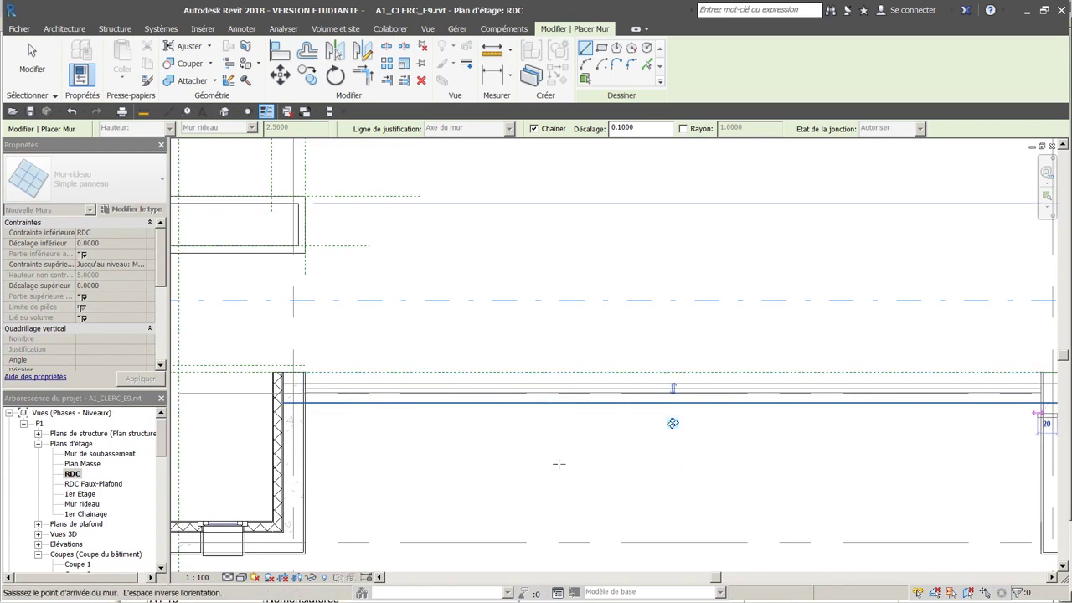
{"action": "key", "text": "Escape"}
{"action": "key", "text": "Escape"}
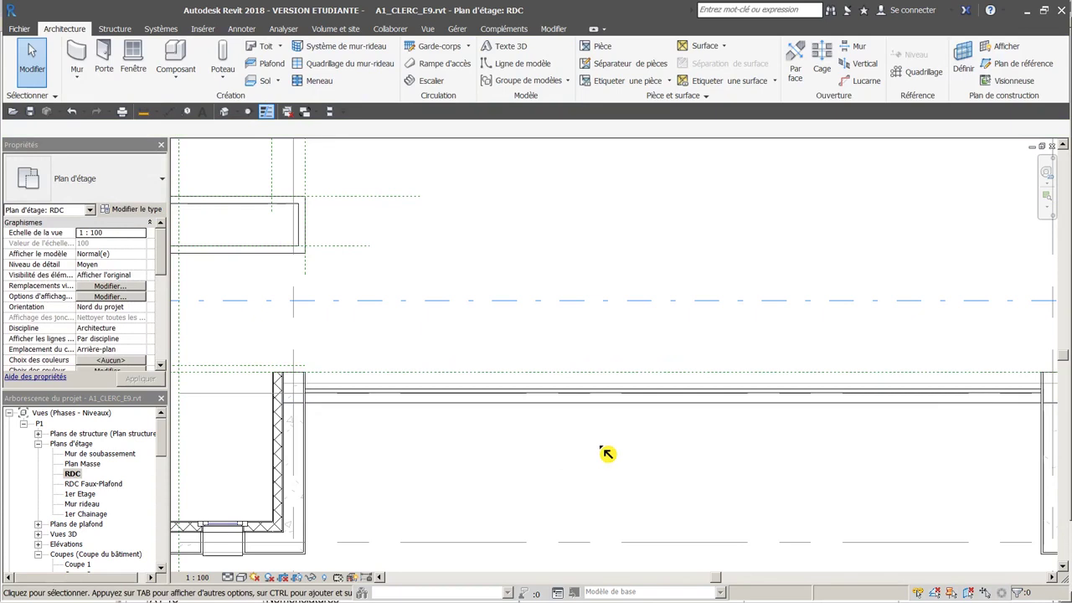
{"action": "middle_click_drag", "start_coordinate": [608, 449], "coordinate": [470, 428]}
{"action": "scroll", "coordinate": [452, 378], "scroll_direction": "down", "scroll_amount": 1}
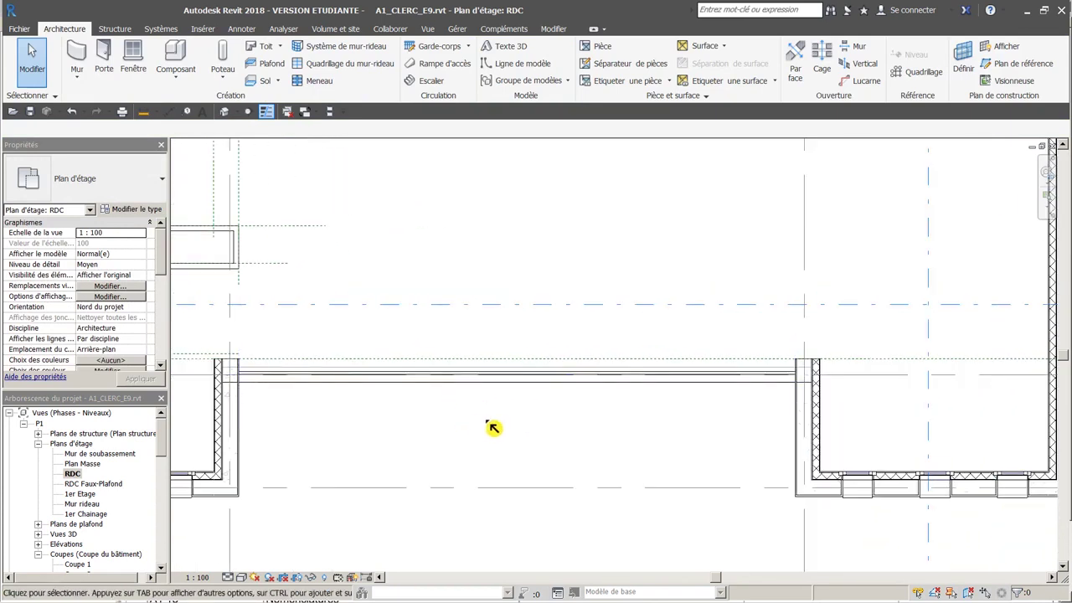
- Examine the new curtain wall between the two wings in the default 3D view
{"action": "left_click", "coordinate": [225, 112]}
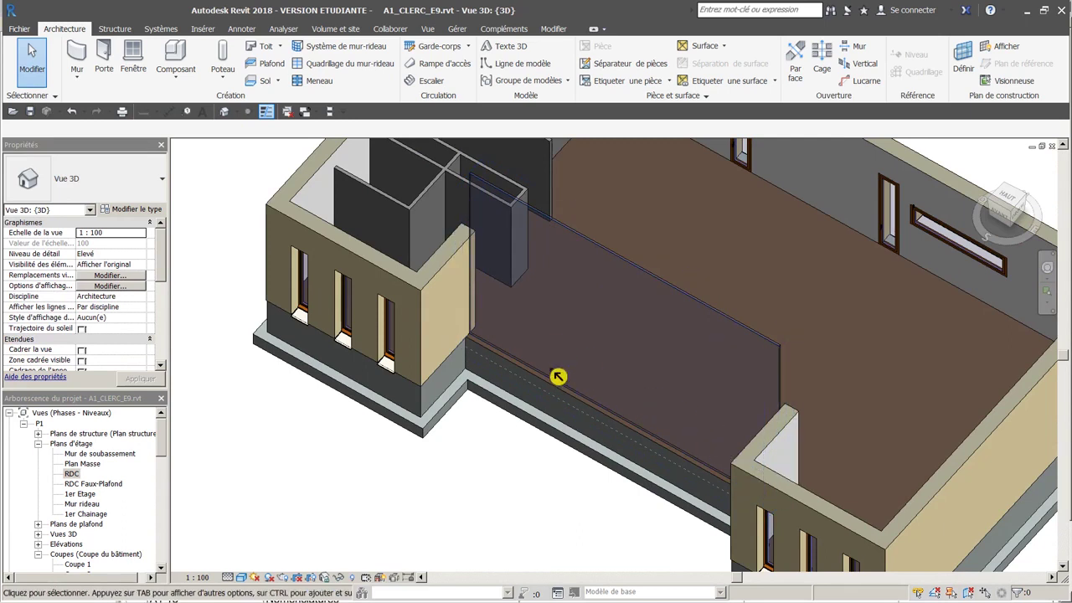
{"action": "scroll", "coordinate": [486, 353], "scroll_direction": "up", "scroll_amount": 2}
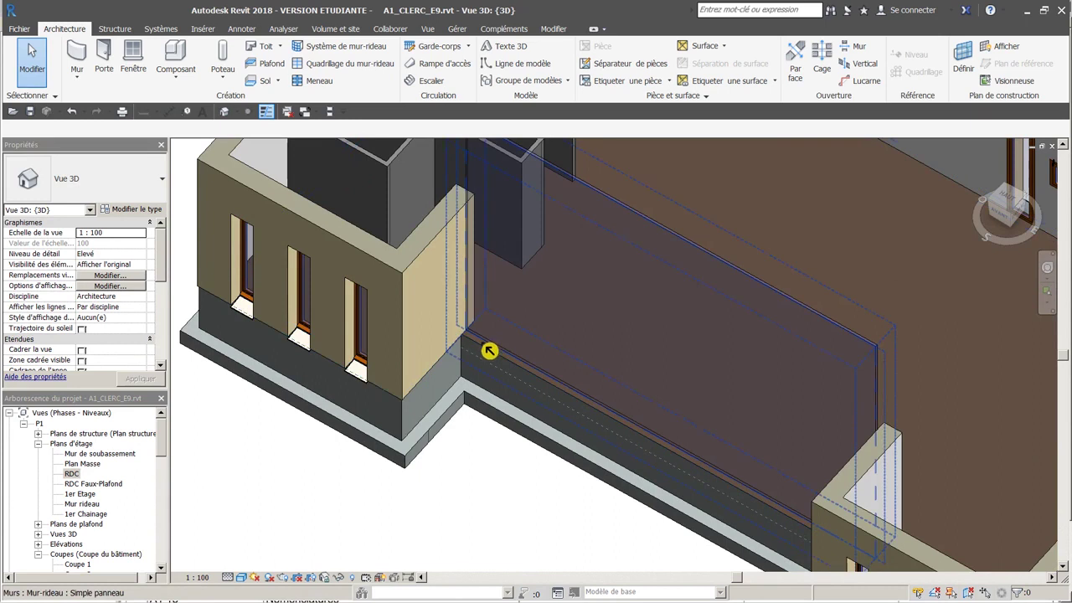
{"action": "scroll", "coordinate": [486, 360], "scroll_direction": "down", "scroll_amount": 1}
{"action": "scroll", "coordinate": [486, 360], "scroll_direction": "down", "scroll_amount": 3}
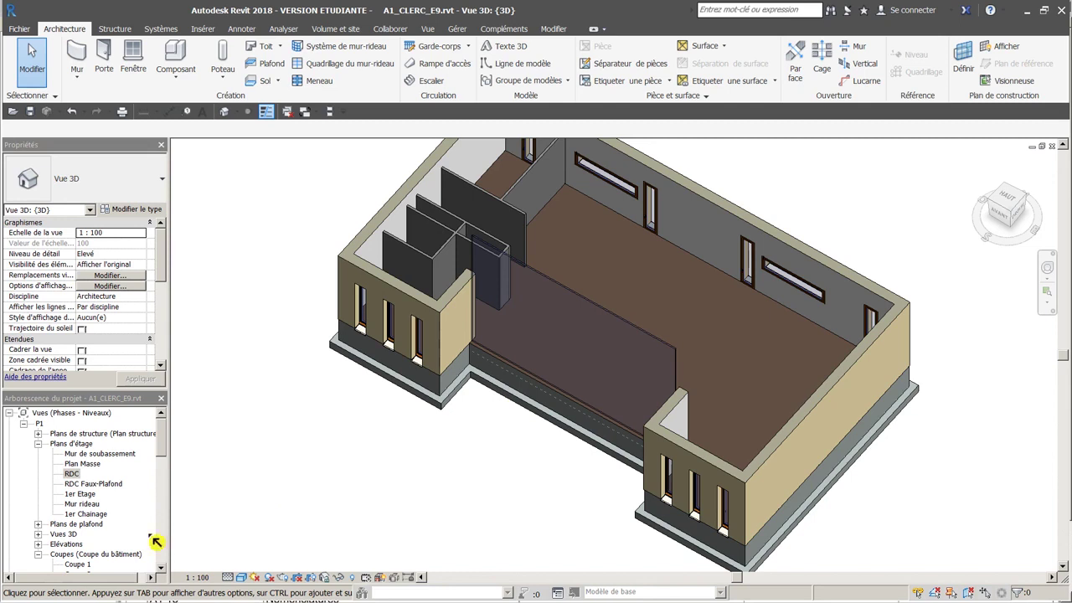
- In the RDC floor plan, place five vertical curtain grid lines across all segments, spread roughly evenly along the curtain wall
{"action": "double_click", "coordinate": [80, 475]}
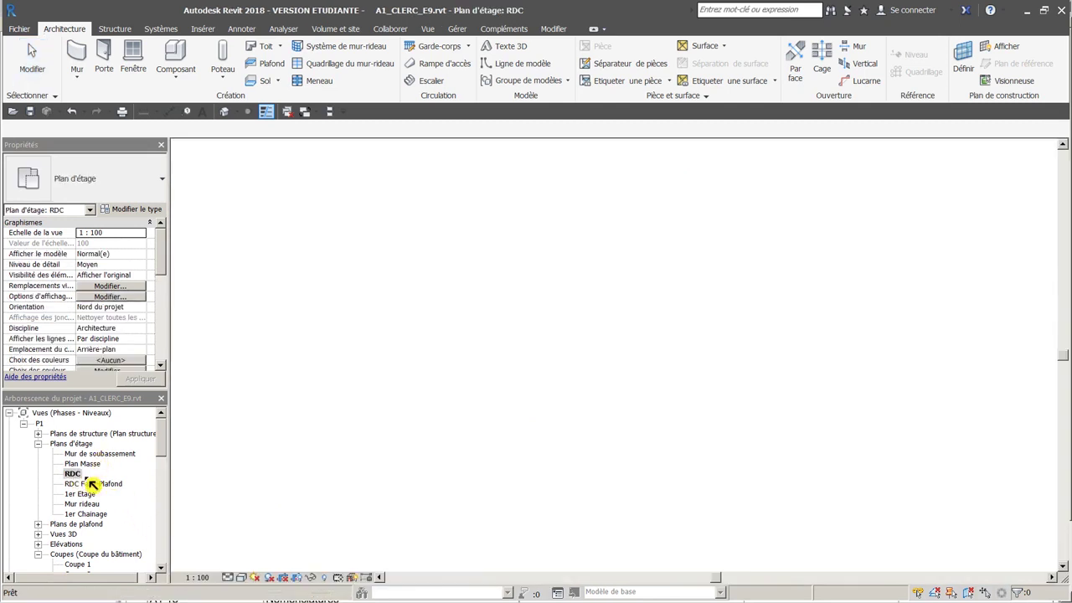
{"action": "scroll", "coordinate": [467, 433], "scroll_direction": "up", "scroll_amount": 3}
{"action": "middle_click_drag", "start_coordinate": [360, 457], "coordinate": [438, 455]}
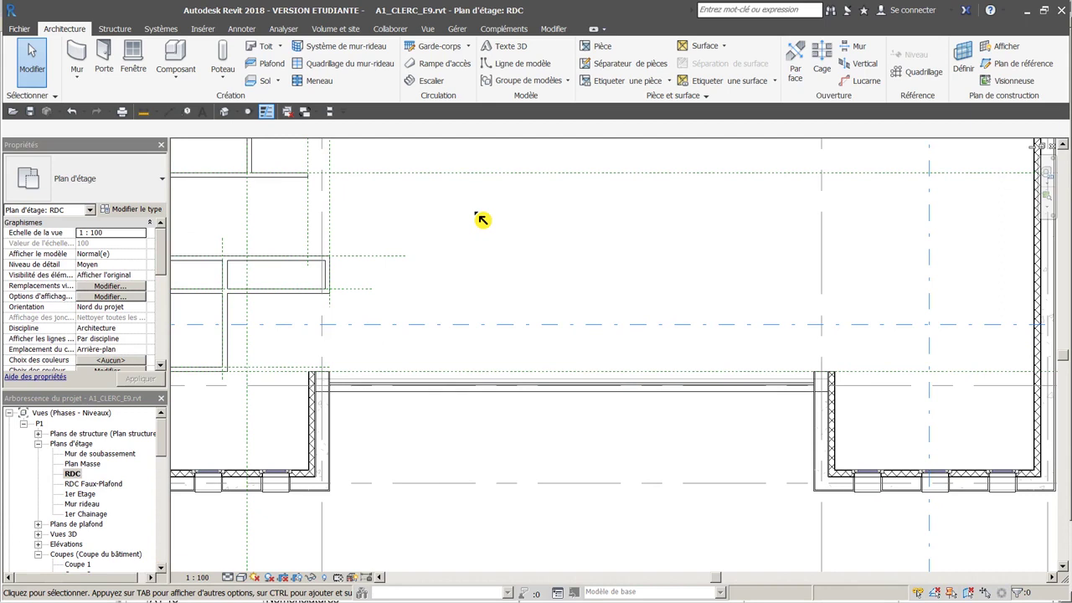
{"action": "left_click", "coordinate": [325, 68]}
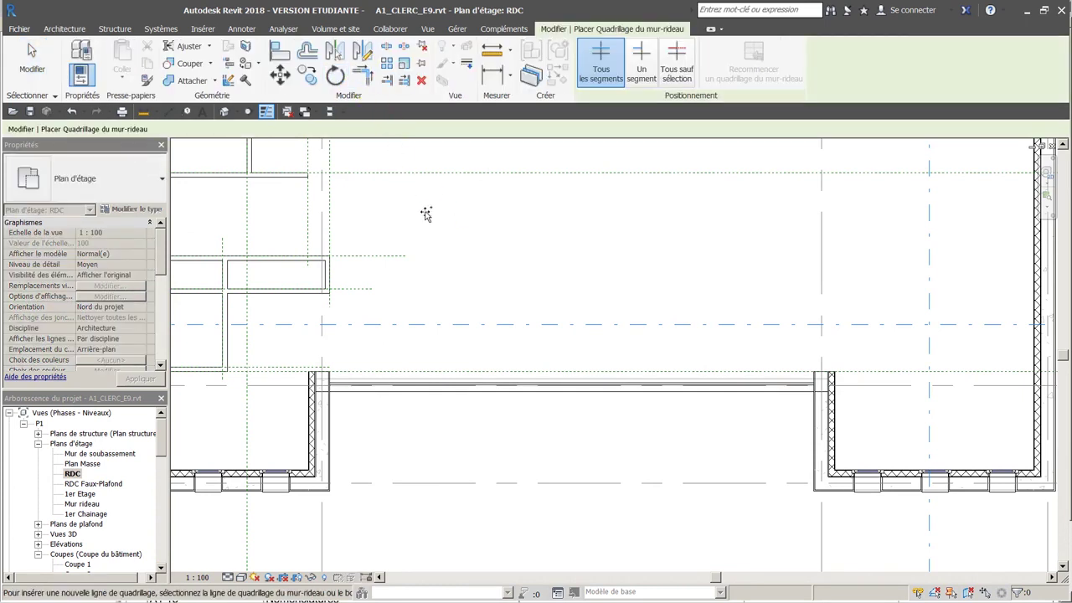
{"action": "left_click", "coordinate": [371, 385]}
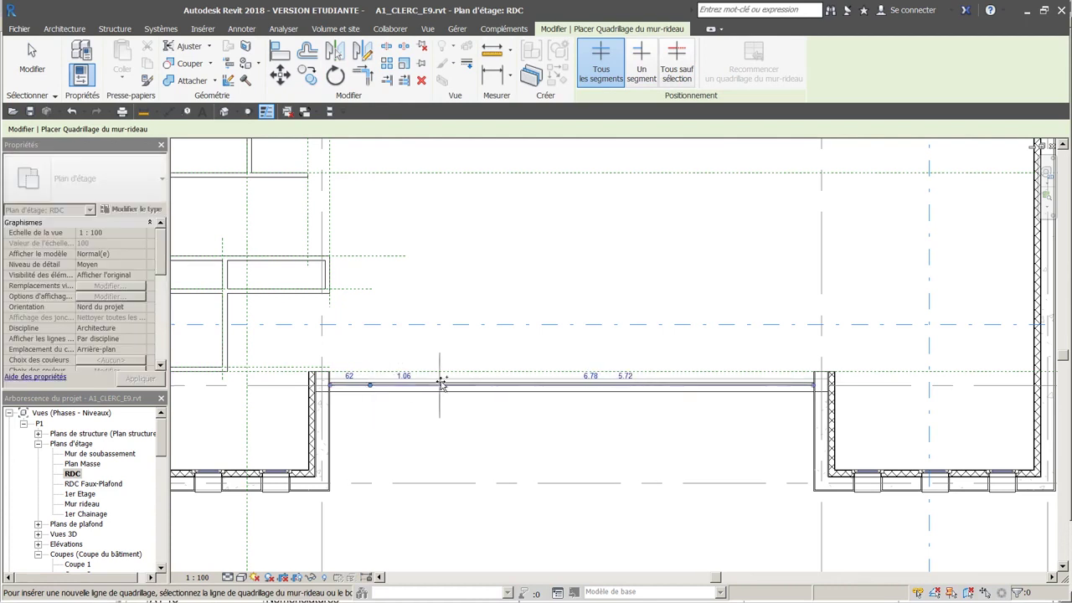
{"action": "left_click", "coordinate": [441, 384]}
{"action": "left_click", "coordinate": [514, 386]}
{"action": "left_click", "coordinate": [589, 385]}
{"action": "left_click", "coordinate": [680, 386]}
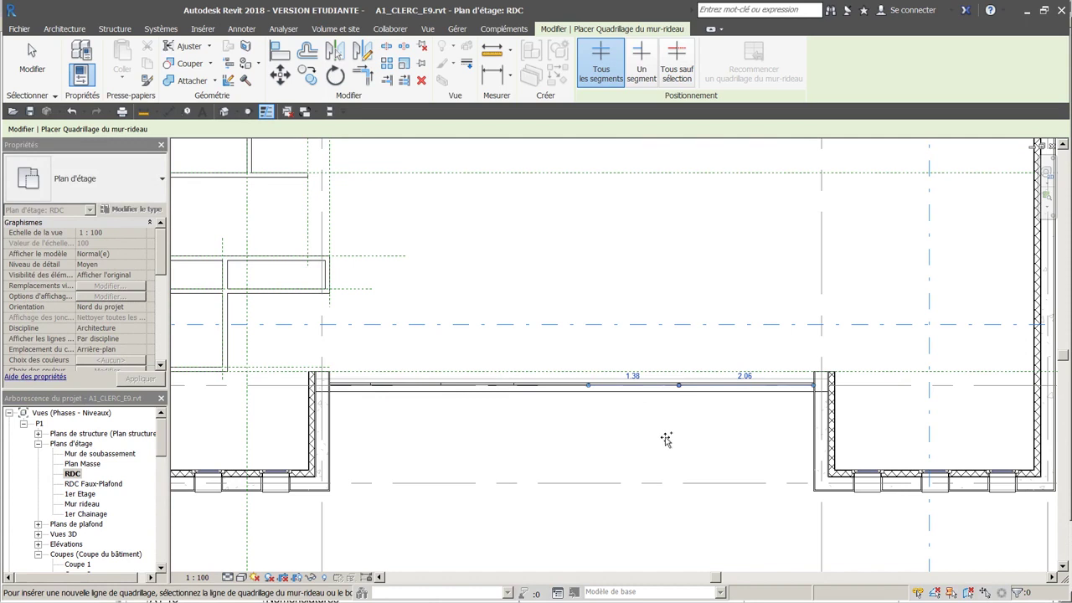
{"action": "key", "text": "Escape"}
{"action": "key", "text": "Escape"}
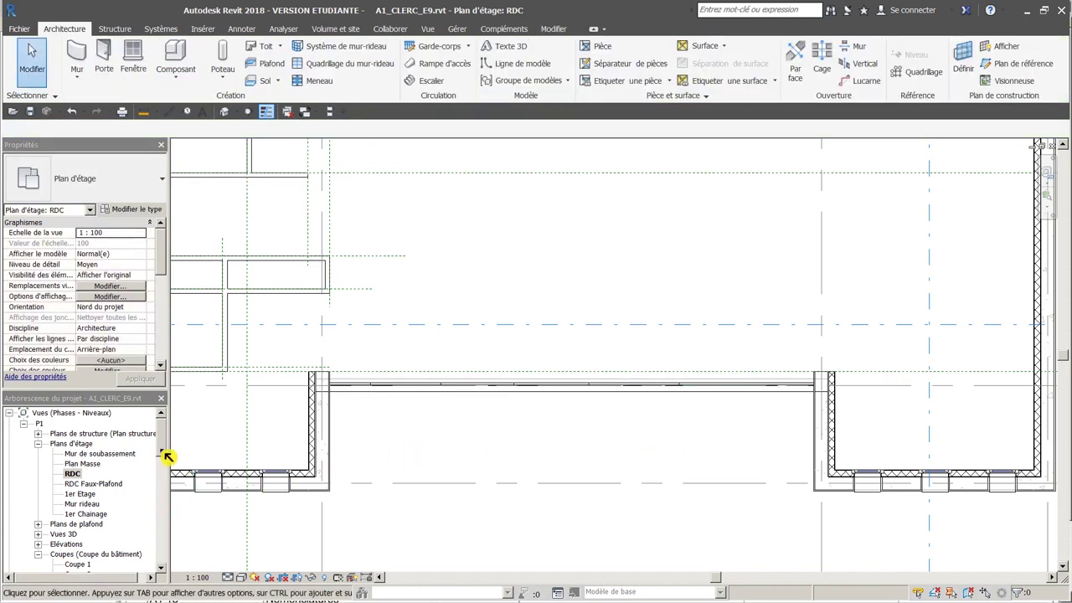
- Open the Elévation Sud view framed on the curtain wall between the wings
{"action": "scroll", "coordinate": [165, 455], "scroll_direction": "down", "scroll_amount": 3}
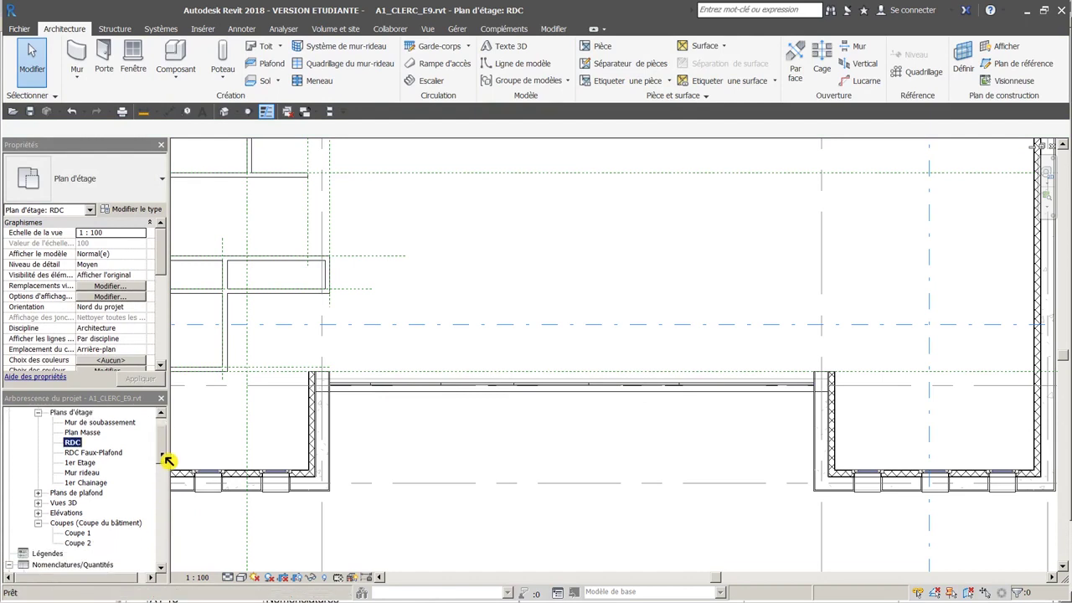
{"action": "left_click", "coordinate": [38, 503]}
{"action": "double_click", "coordinate": [100, 544]}
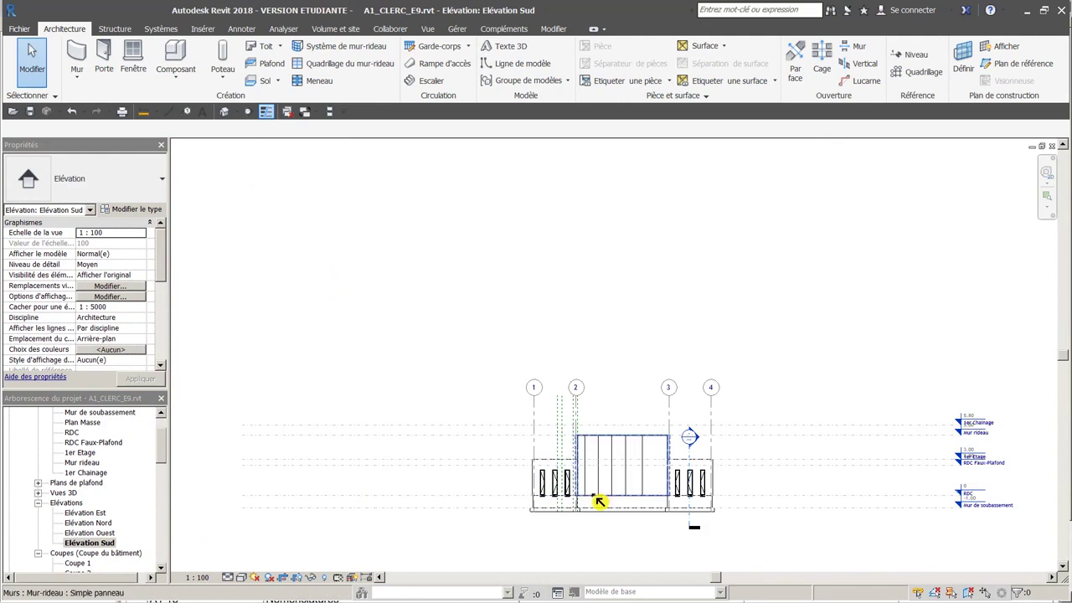
{"action": "scroll", "coordinate": [623, 496], "scroll_direction": "up", "scroll_amount": 5}
{"action": "scroll", "coordinate": [624, 490], "scroll_direction": "up", "scroll_amount": 4}
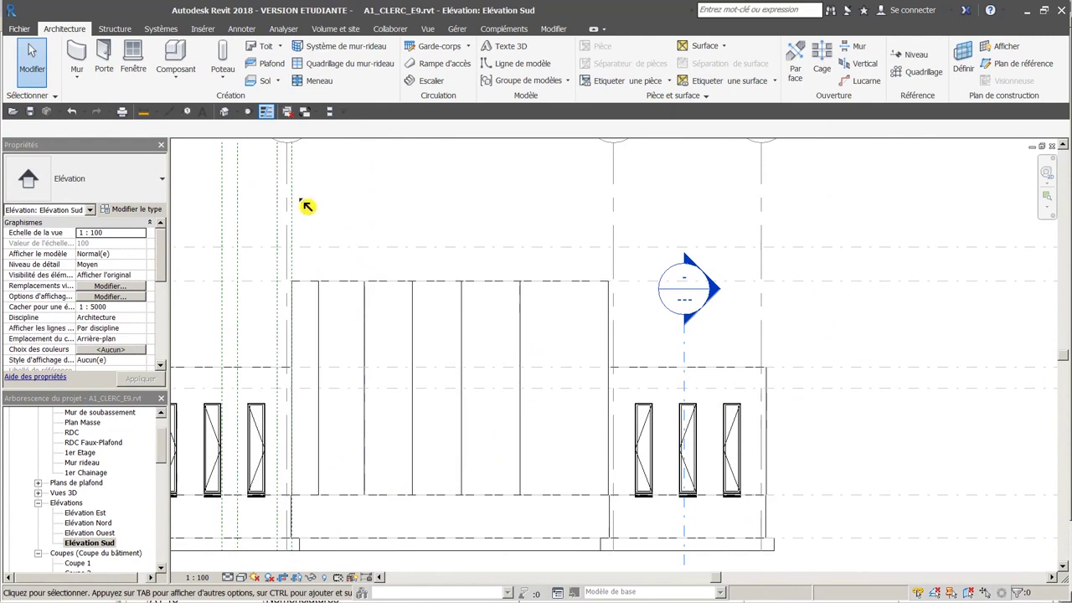
- Add a continuous aligned dimension across the curtain wall's side edges and its five vertical grid lines
{"action": "left_click", "coordinate": [240, 30]}
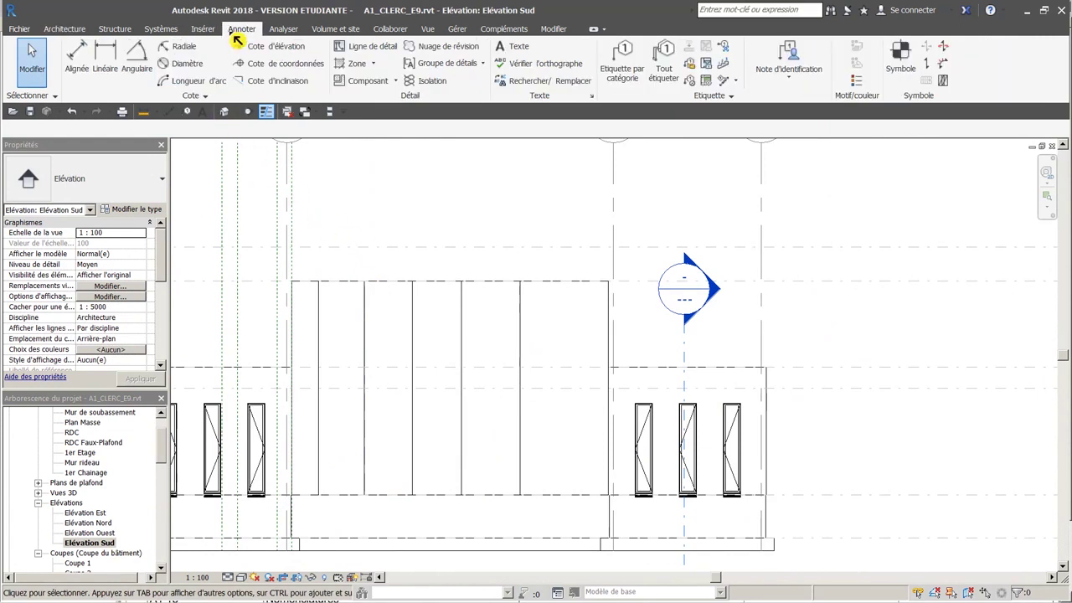
{"action": "left_click", "coordinate": [80, 74]}
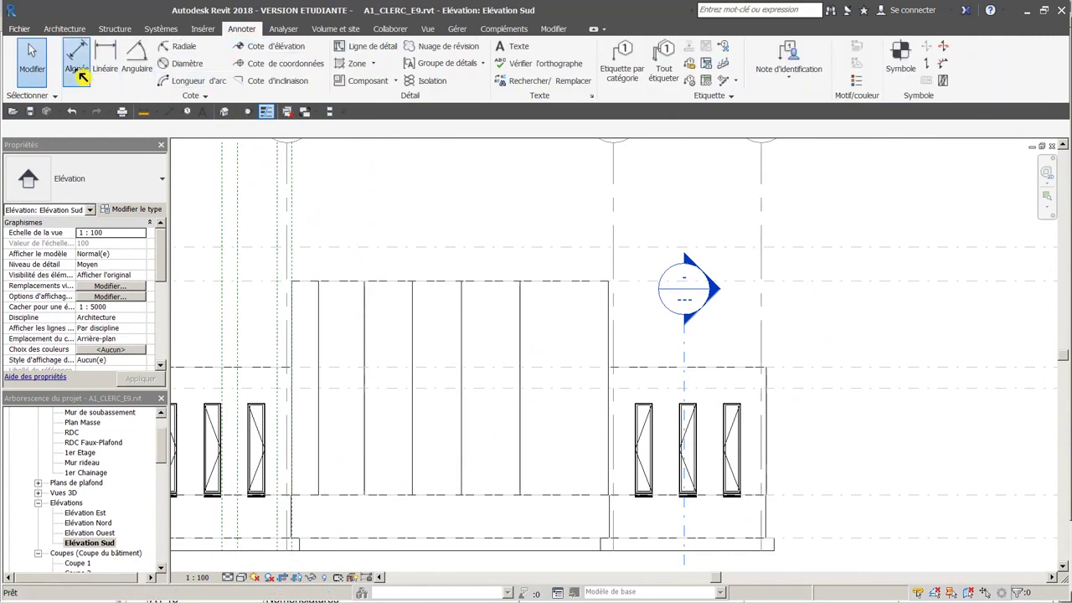
{"action": "left_click", "coordinate": [293, 416]}
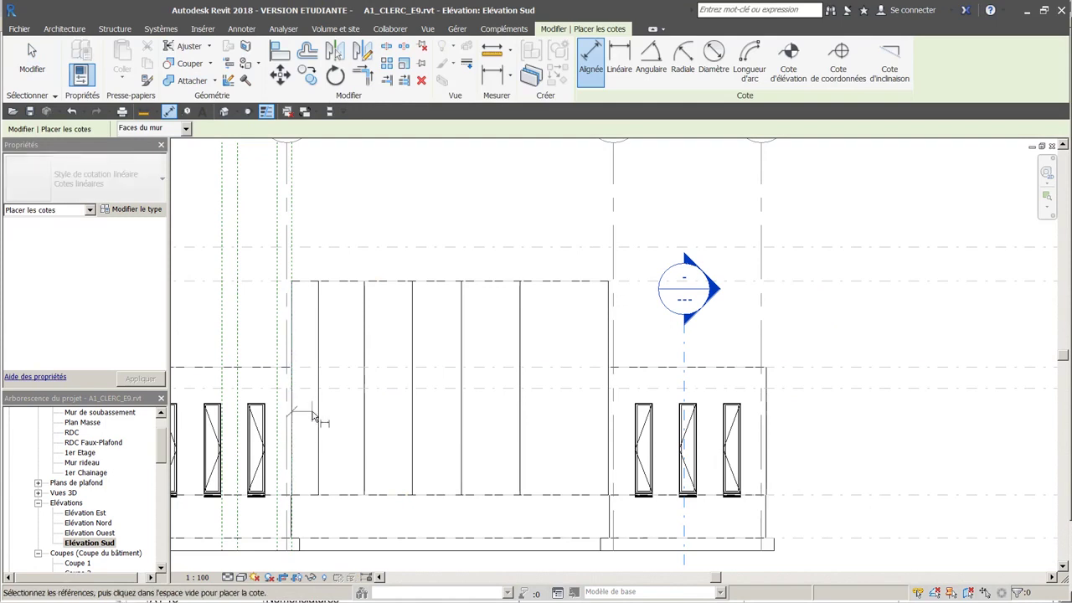
{"action": "left_click", "coordinate": [364, 416]}
{"action": "left_click", "coordinate": [412, 416]}
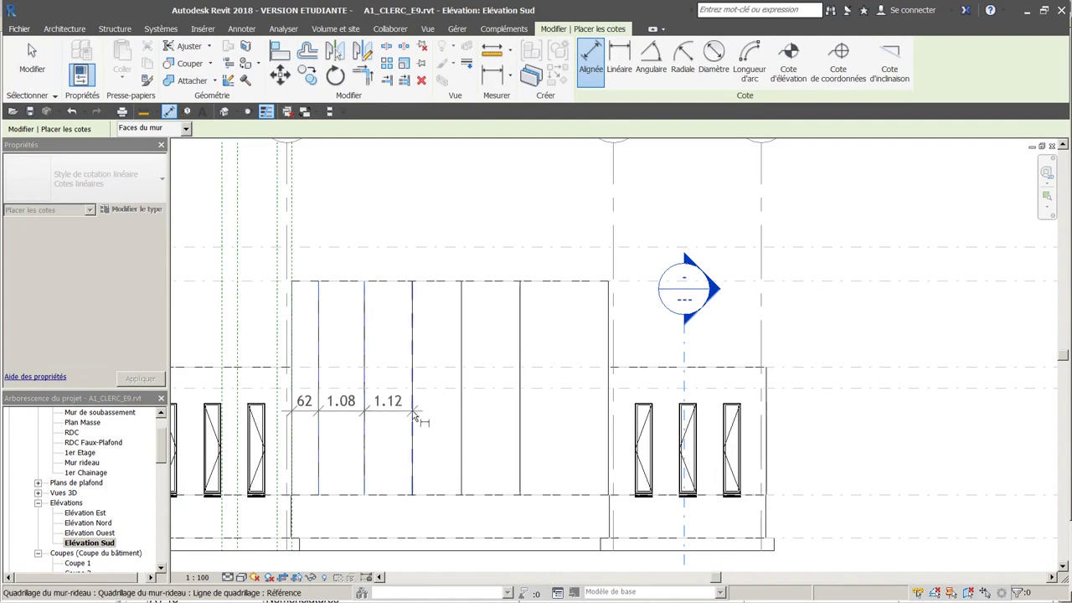
{"action": "left_click", "coordinate": [461, 416]}
{"action": "left_click", "coordinate": [520, 418]}
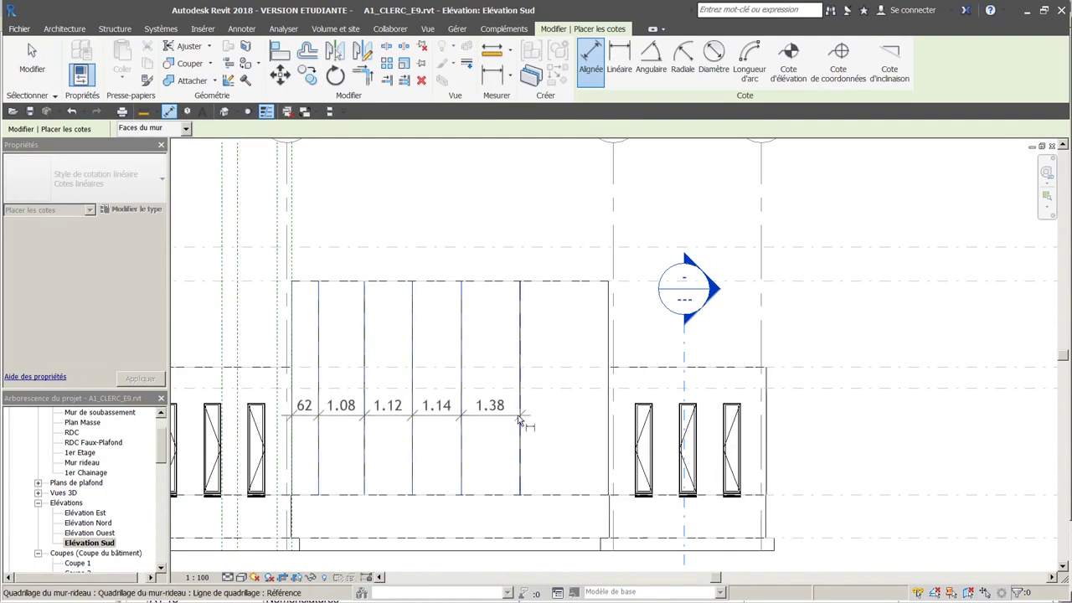
{"action": "left_click", "coordinate": [609, 421]}
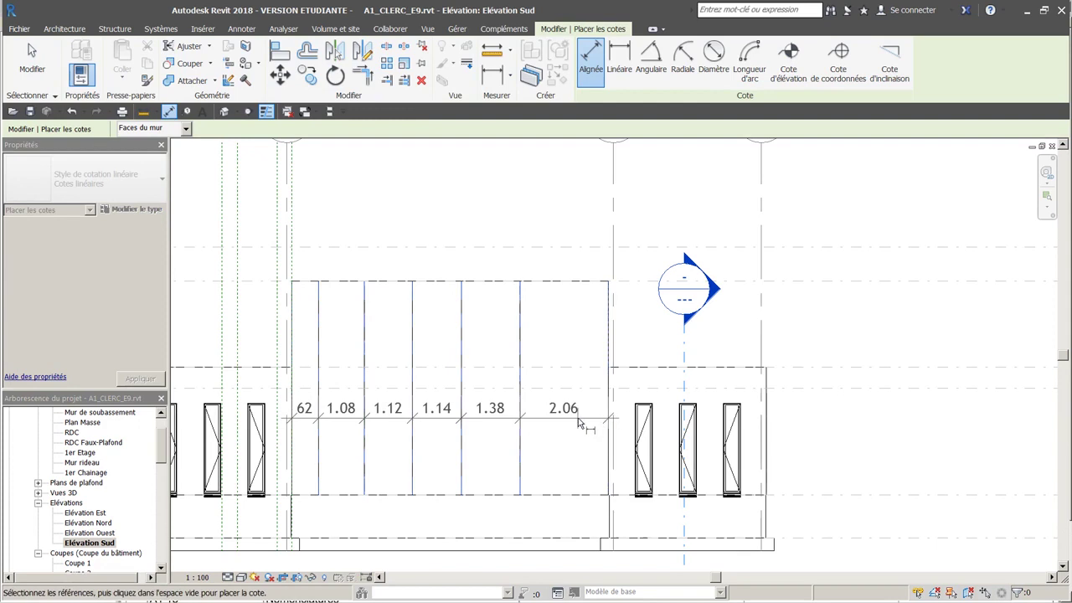
{"action": "left_click", "coordinate": [576, 424]}
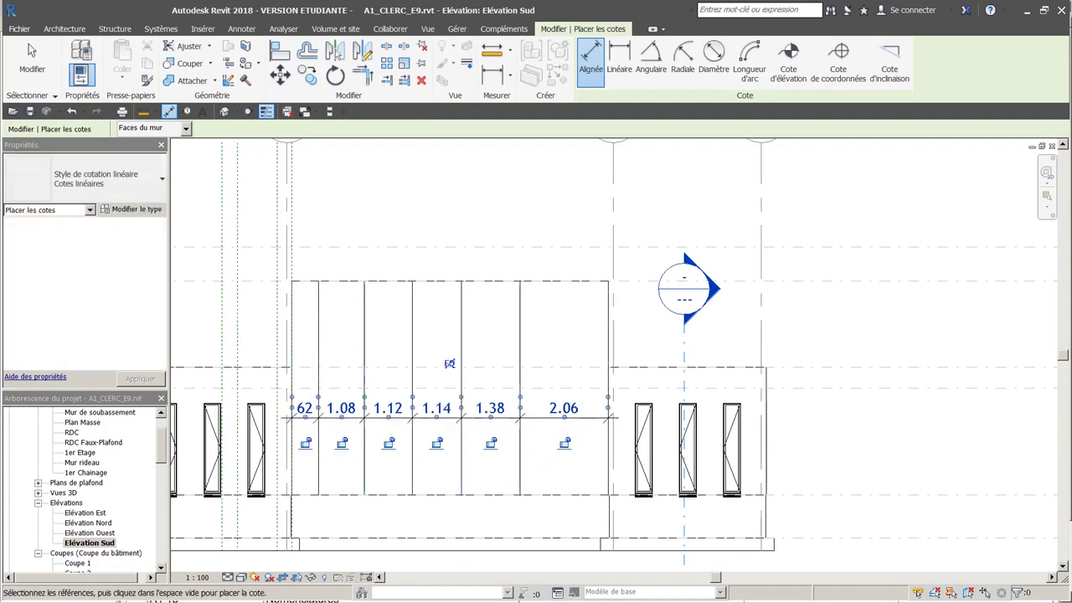
- Consult the A1 12 façade sheet in Dossier Support A1.pdf and space the vertical grid lines equally with the dimension's EQ constraint in Revit
{"action": "key", "text": "alt+Tab"}
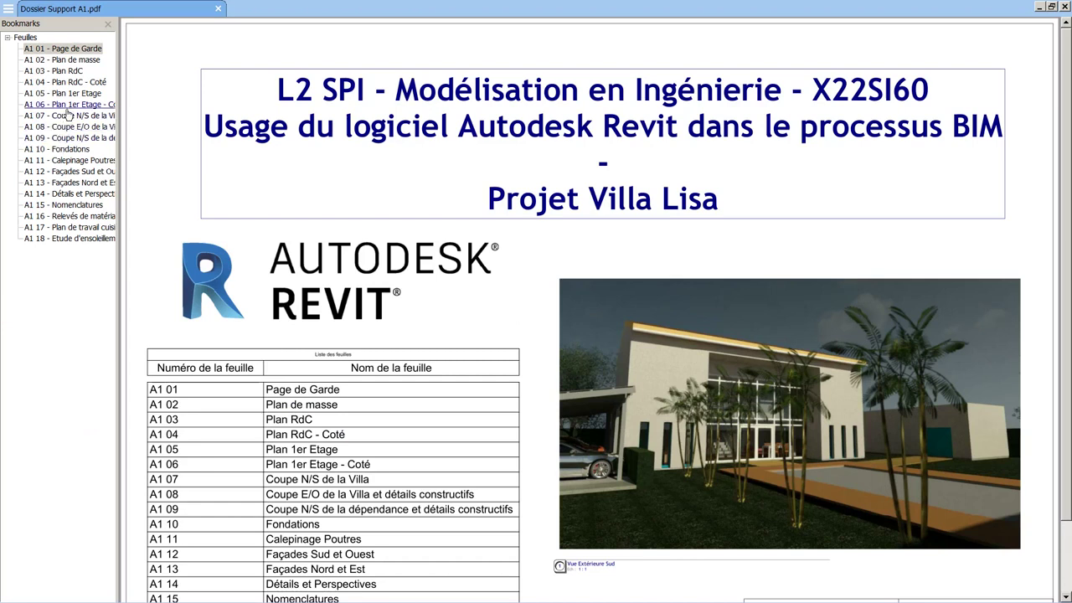
{"action": "left_click", "coordinate": [79, 172]}
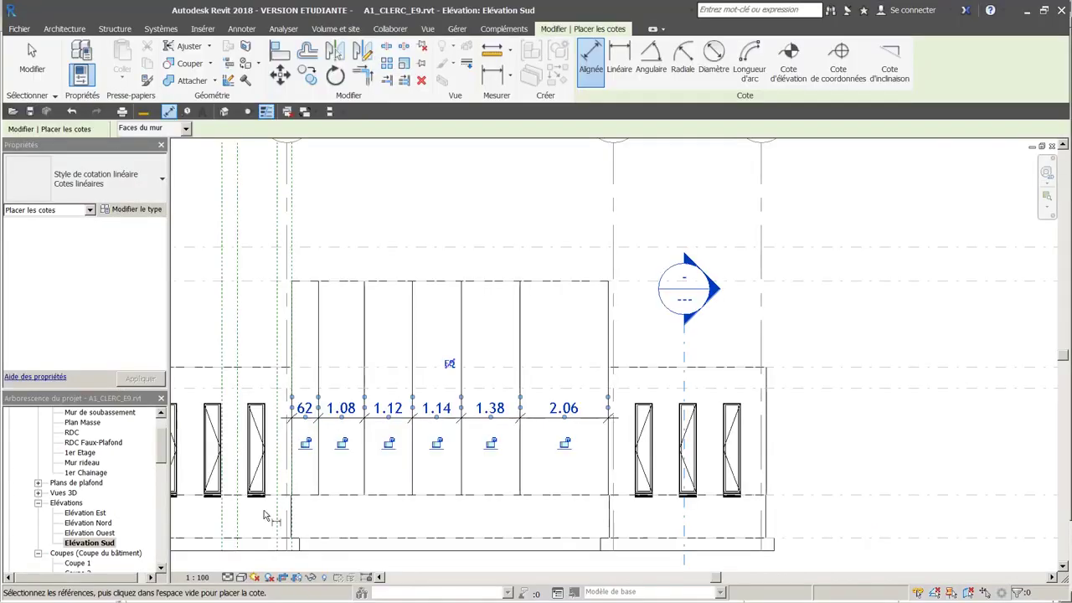
{"action": "left_click", "coordinate": [450, 365]}
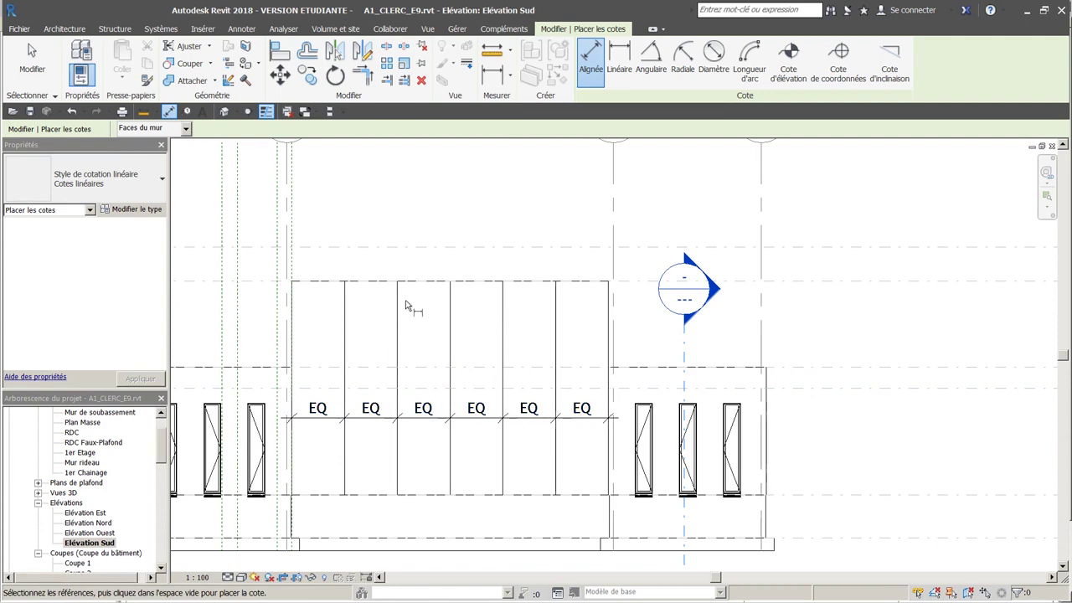
{"action": "key", "text": "Escape"}
{"action": "key", "text": "Escape"}
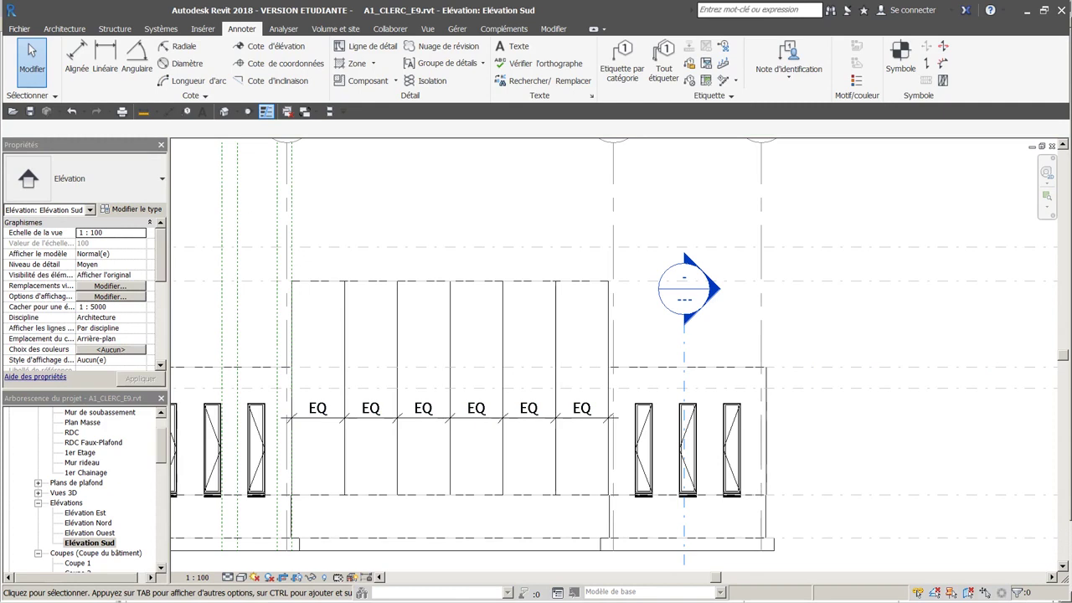
- Place three horizontal curtain grid lines across all segments, about 0.90, 2.70 and 4.23 m above the curtain wall's base
{"action": "left_click", "coordinate": [67, 30]}
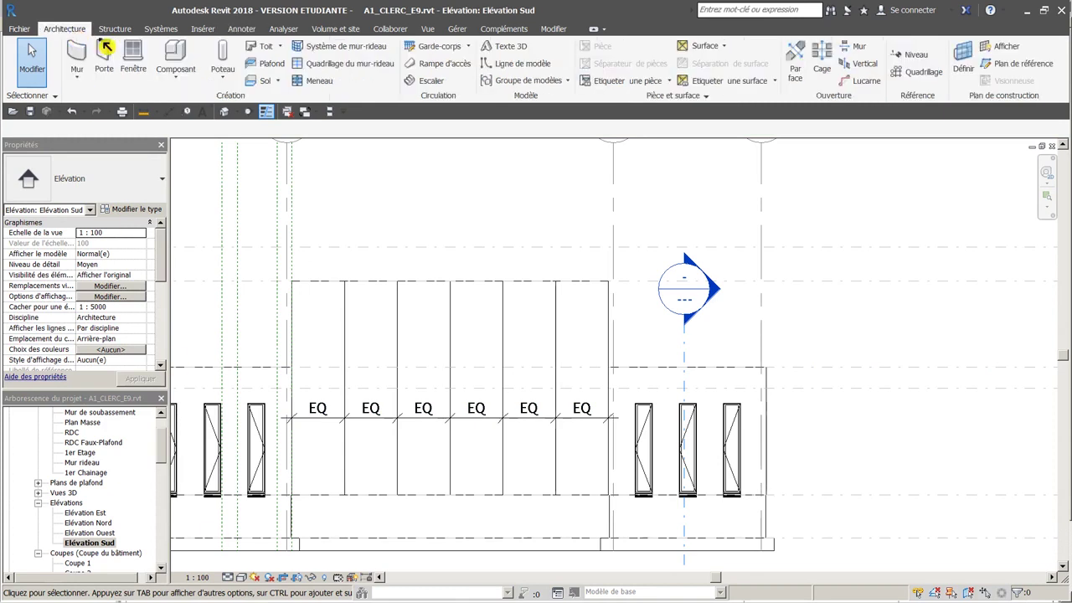
{"action": "left_click", "coordinate": [344, 67]}
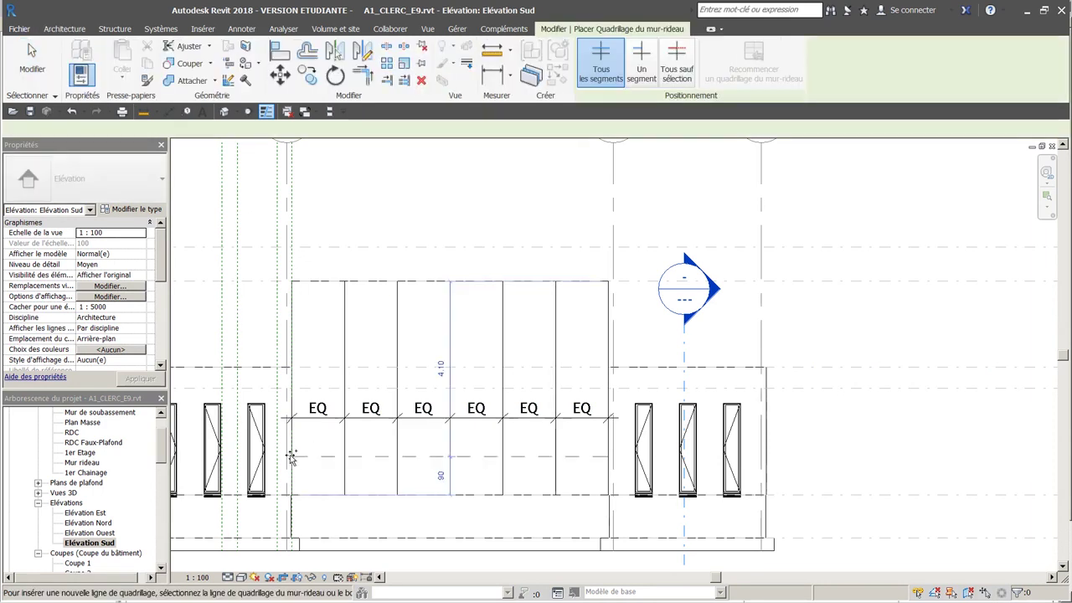
{"action": "left_click", "coordinate": [291, 381]}
{"action": "left_click", "coordinate": [293, 315]}
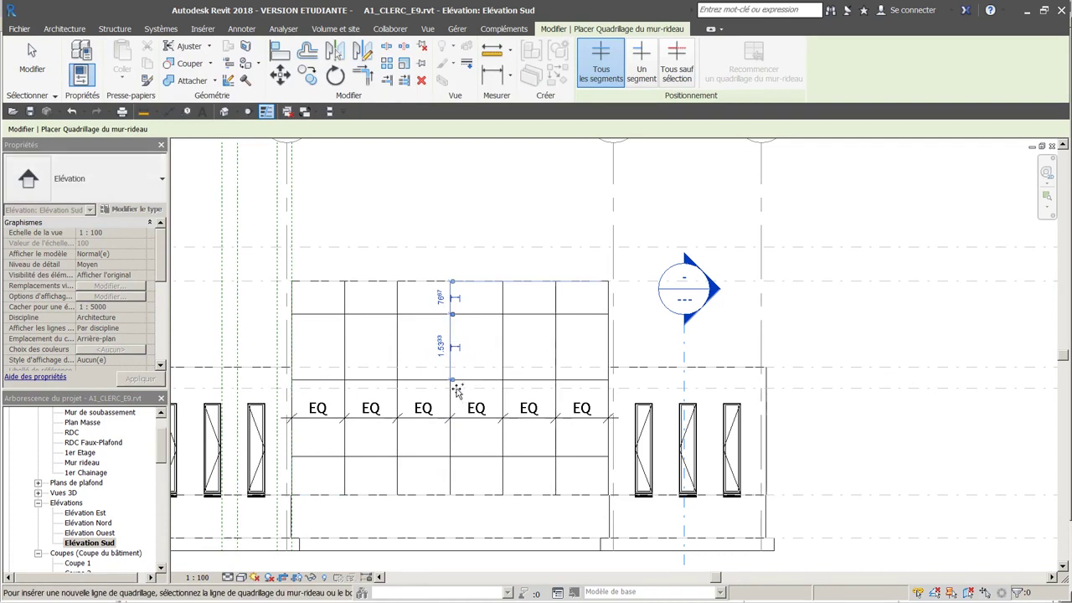
{"action": "key", "text": "Escape"}
{"action": "key", "text": "Escape"}
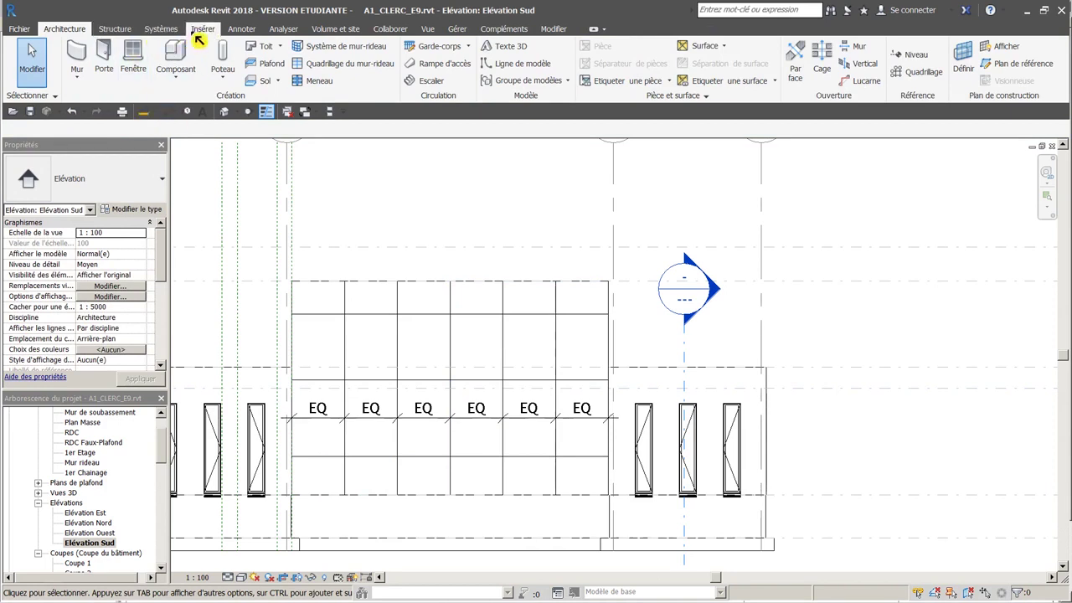
- Add a continuous aligned dimension from the curtain wall's base through the three horizontal grid lines to its upper edge
{"action": "left_click", "coordinate": [241, 28]}
{"action": "left_click", "coordinate": [90, 65]}
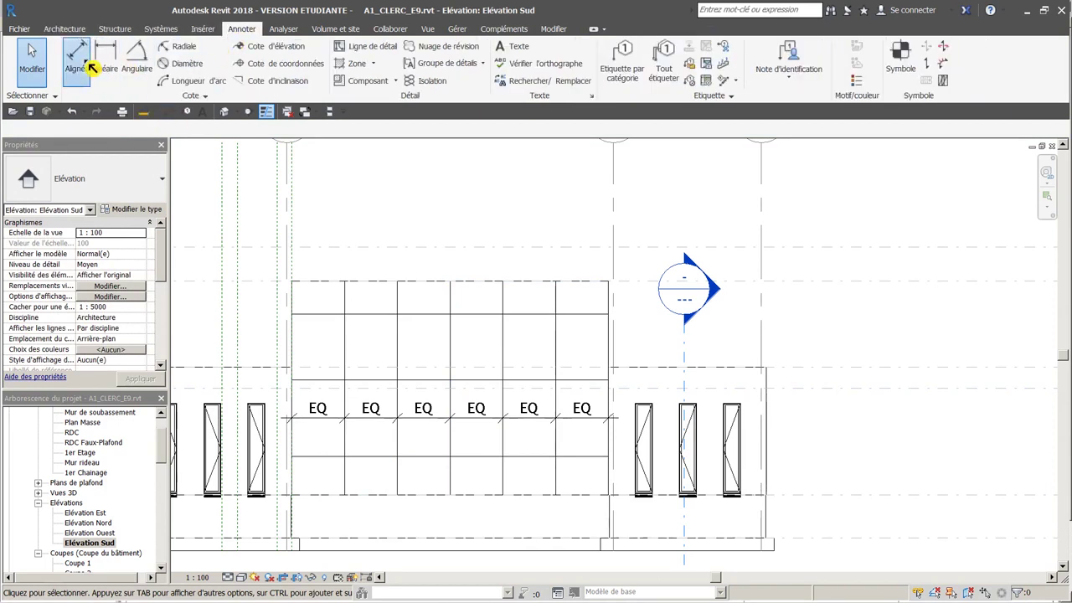
{"action": "left_click", "coordinate": [418, 459]}
{"action": "left_click", "coordinate": [405, 381]}
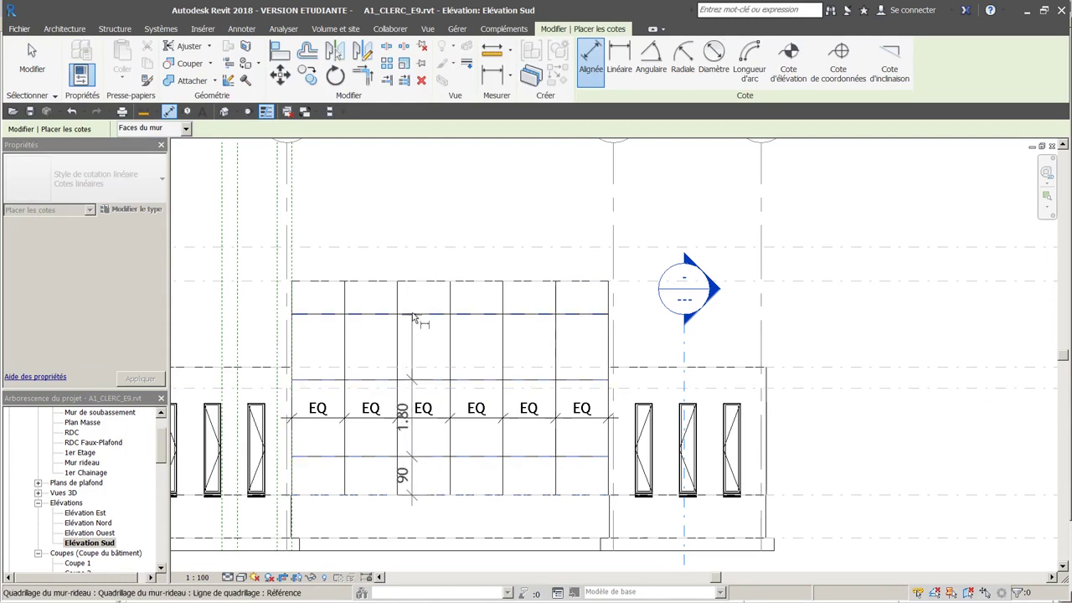
{"action": "left_click", "coordinate": [416, 315]}
{"action": "left_click", "coordinate": [410, 283]}
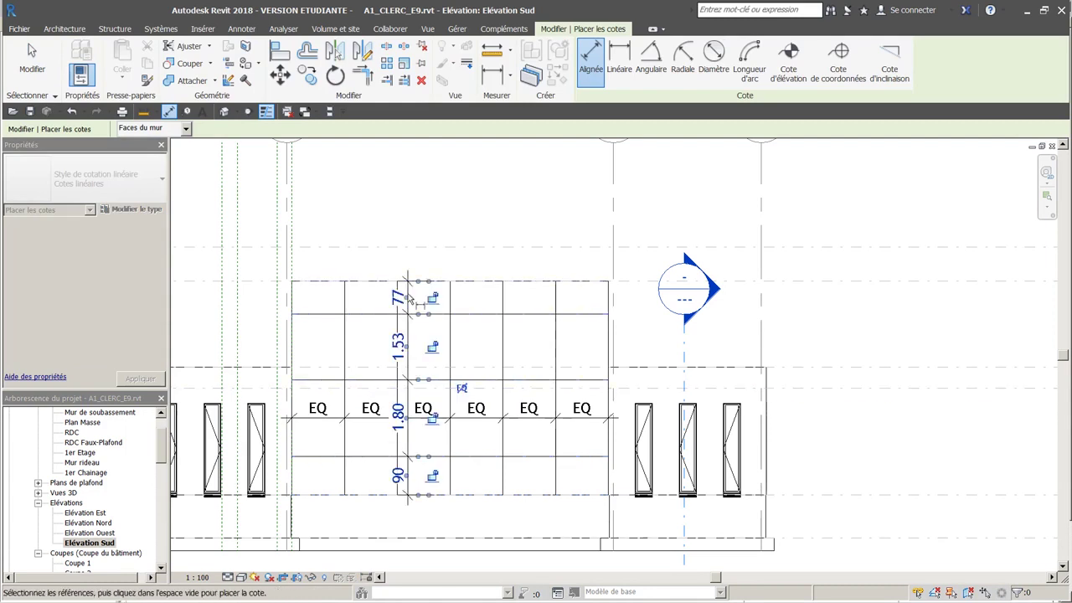
{"action": "left_click", "coordinate": [410, 293]}
{"action": "key", "text": "Escape"}
{"action": "key", "text": "Escape"}
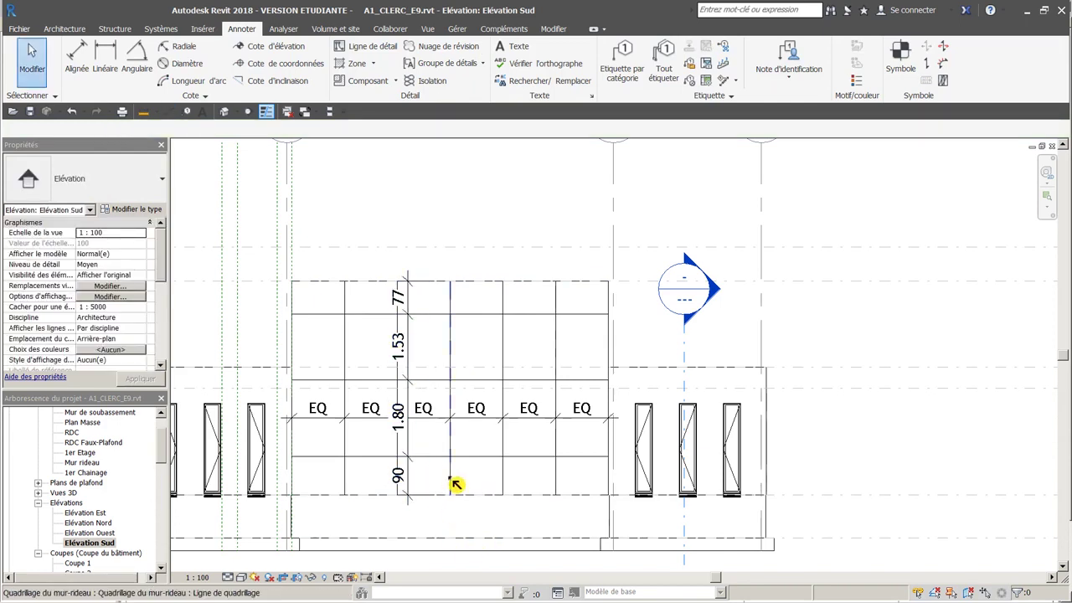
{"action": "left_click", "coordinate": [442, 462]}
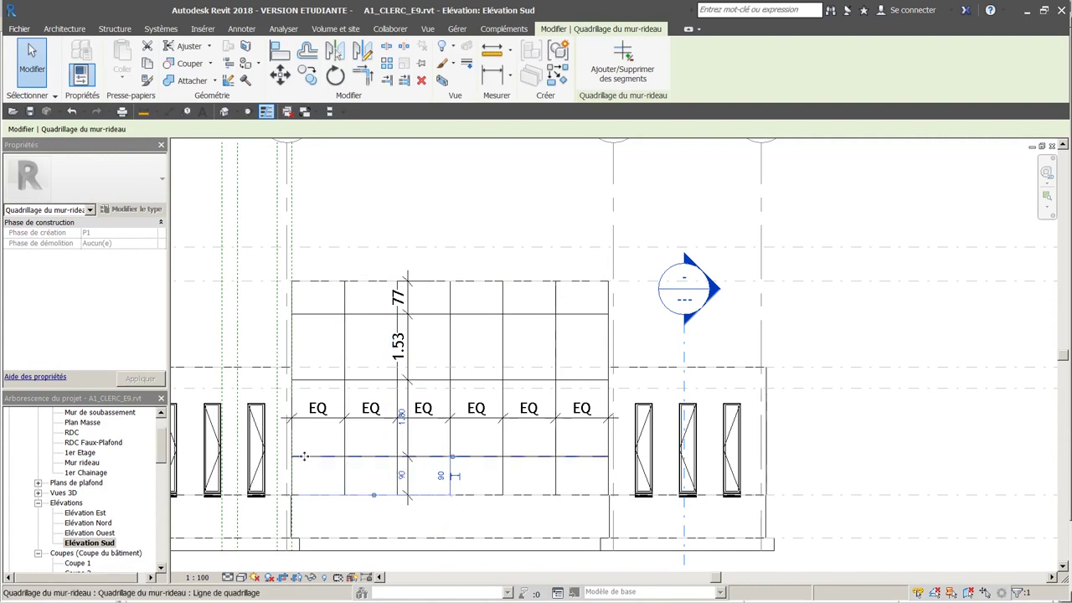
{"action": "left_click", "coordinate": [405, 479]}
{"action": "type", "text": "2.1"}
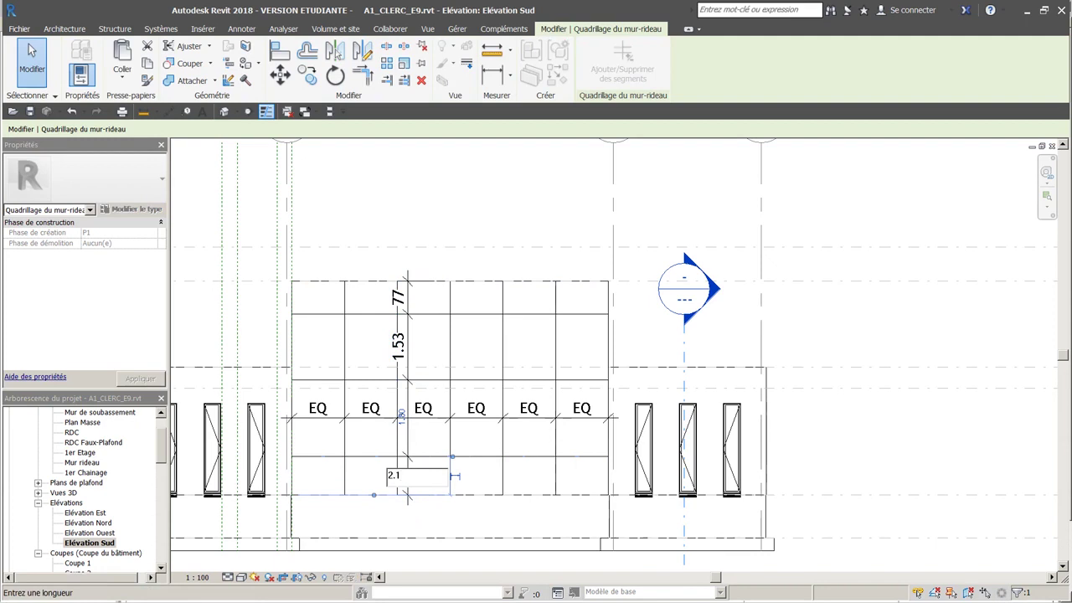
{"action": "key", "text": "Escape"}
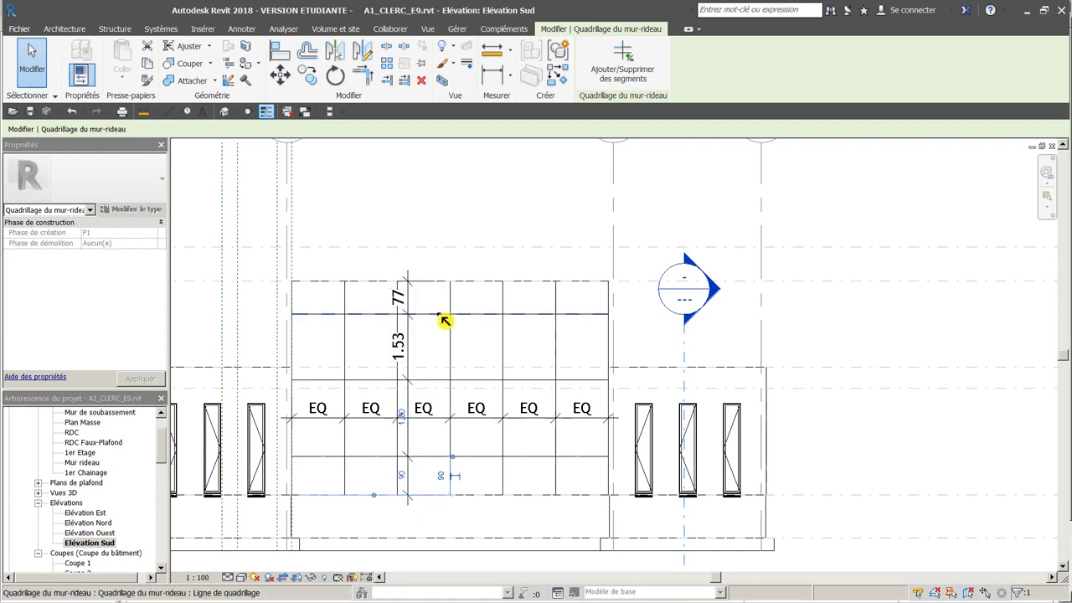
- Set the highest horizontal grid line 0.35 m below the curtain wall's upper edge
{"action": "left_click", "coordinate": [441, 315]}
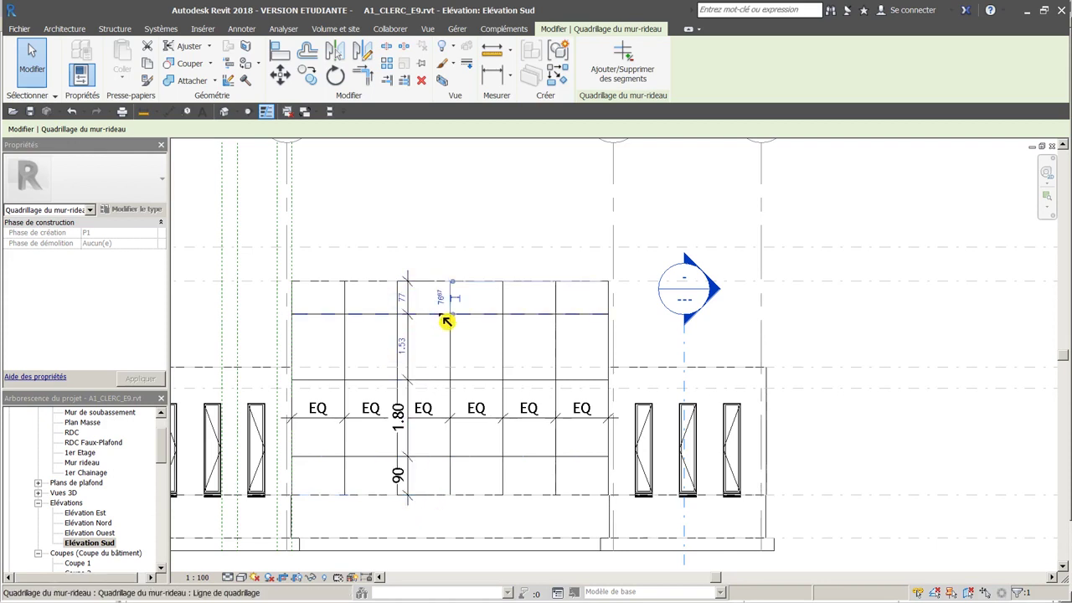
{"action": "left_click", "coordinate": [404, 298]}
{"action": "type", "text": "0"}
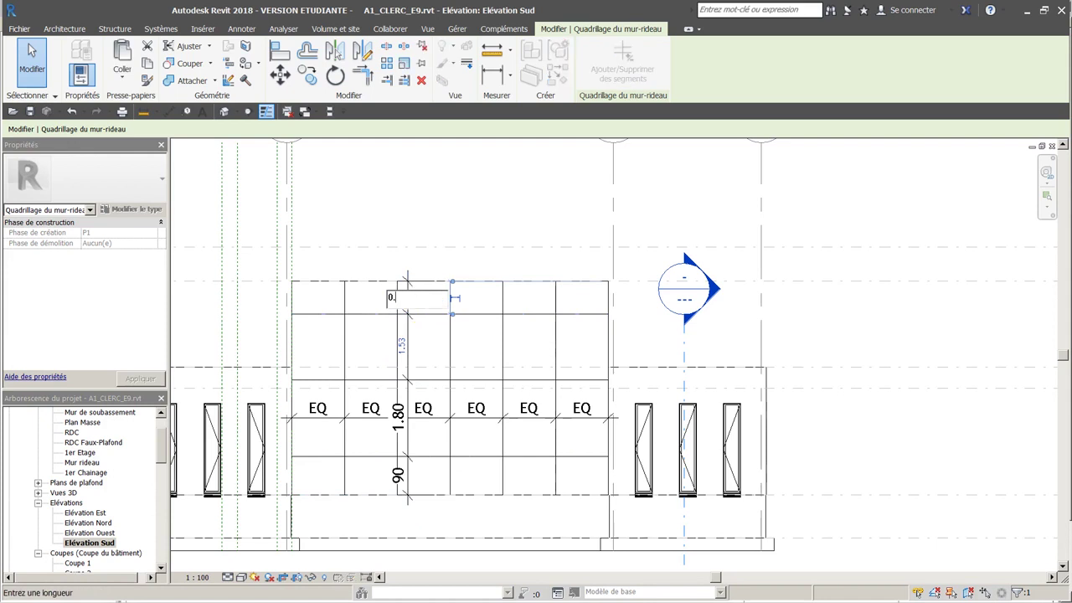
{"action": "type", "text": ".35"}
{"action": "key", "text": "Return"}
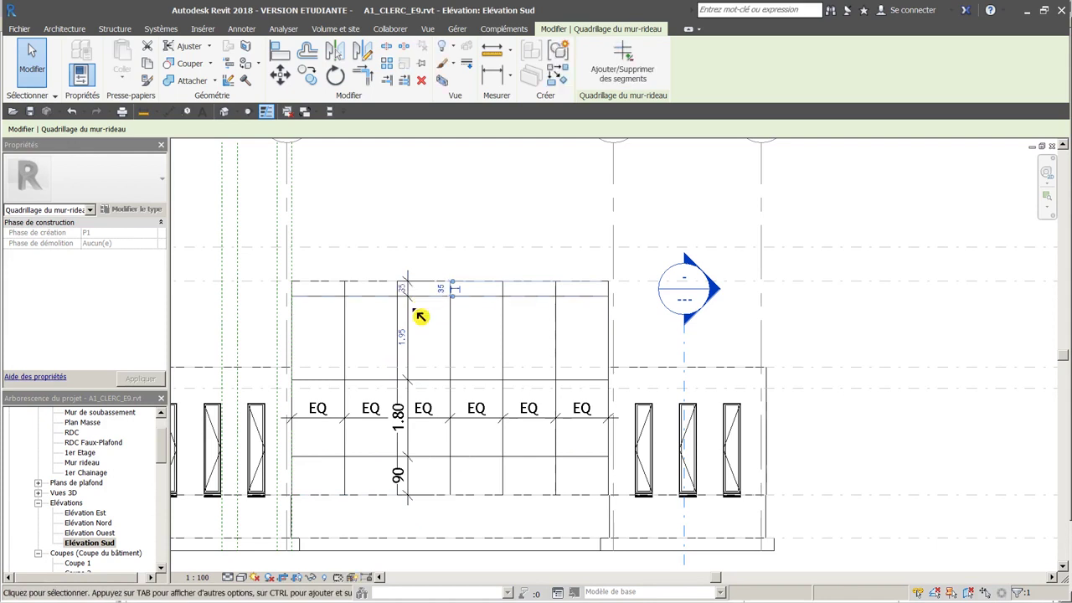
- Set the middle horizontal grid line 2.15 m below the highest one
{"action": "left_click", "coordinate": [434, 381]}
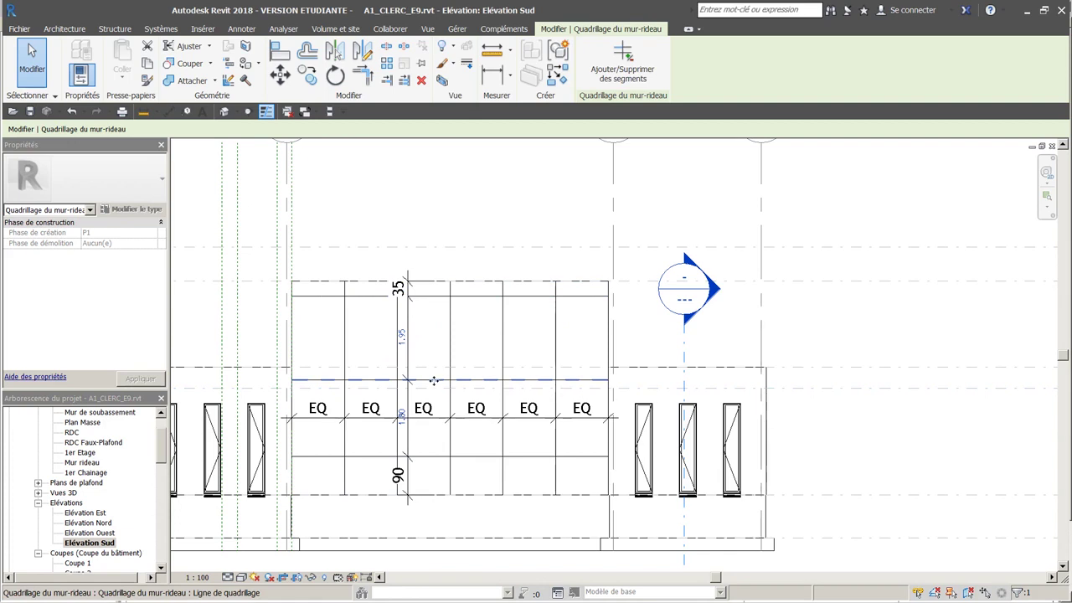
{"action": "left_click", "coordinate": [401, 335]}
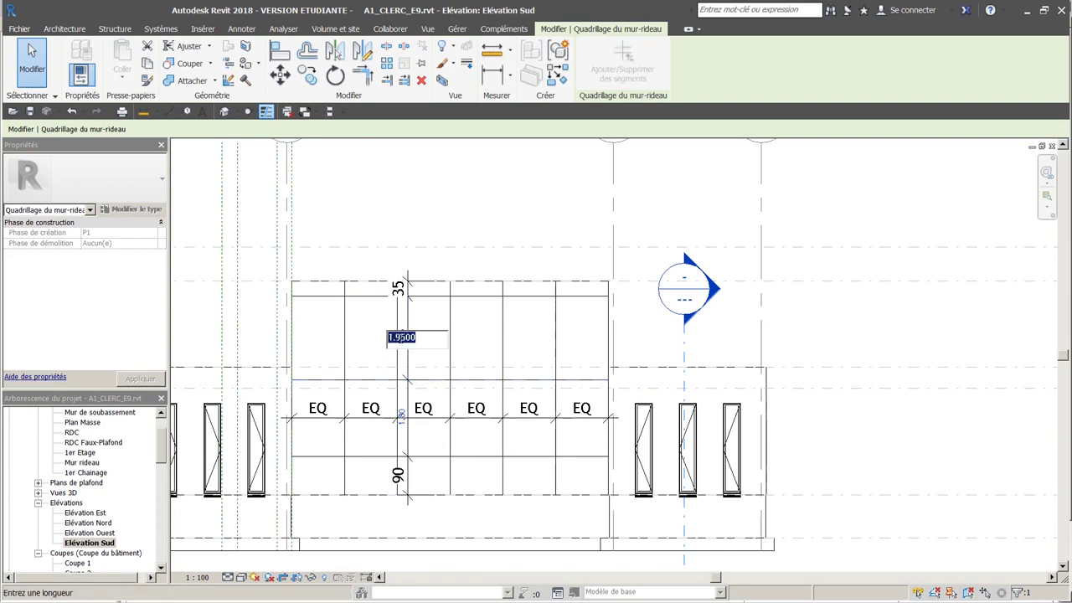
{"action": "type", "text": "2.15"}
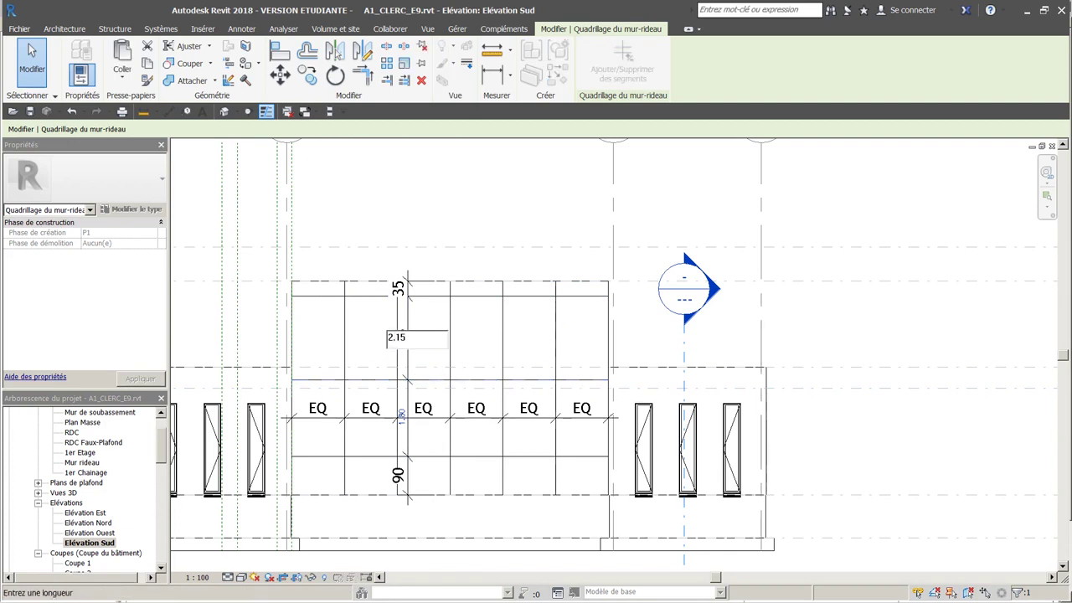
{"action": "key", "text": "Return"}
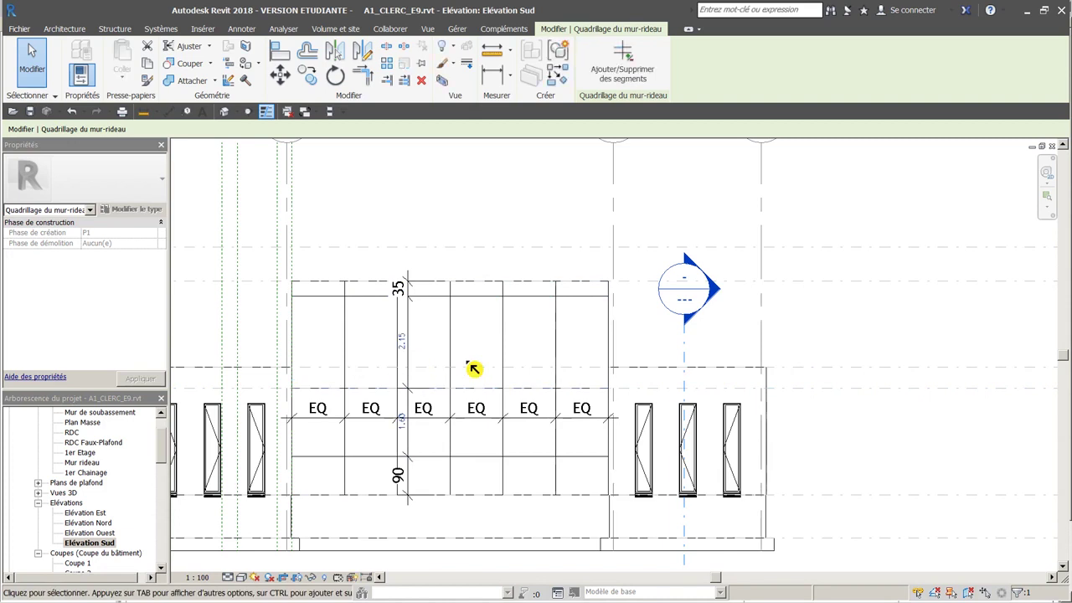
- Set the lowest horizontal grid line 0.35 m below the middle horizontal grid line
{"action": "left_click", "coordinate": [434, 458]}
{"action": "left_click", "coordinate": [402, 423]}
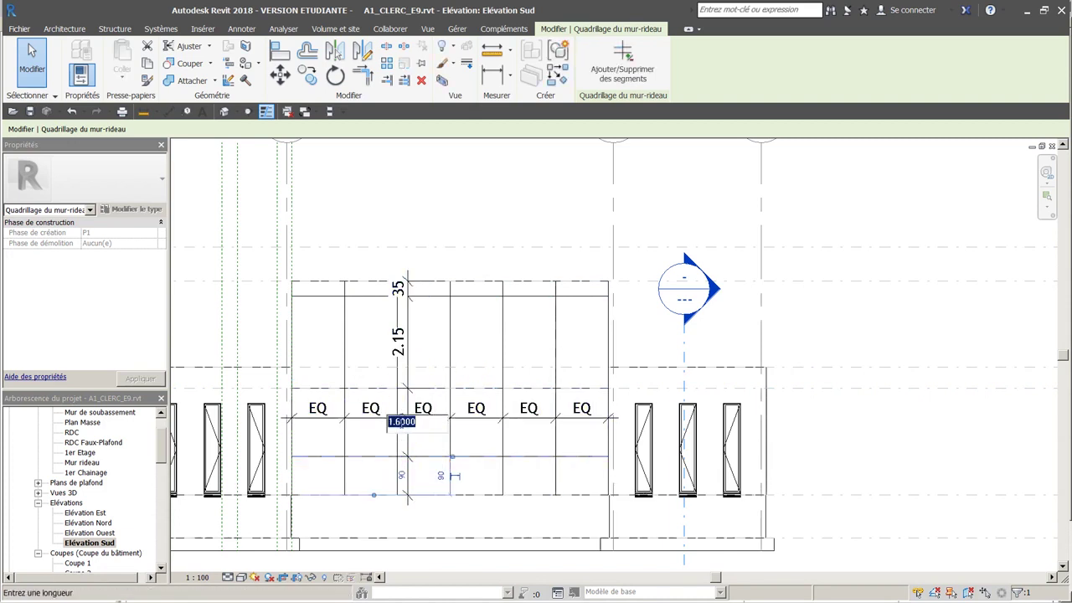
{"action": "type", "text": "0."}
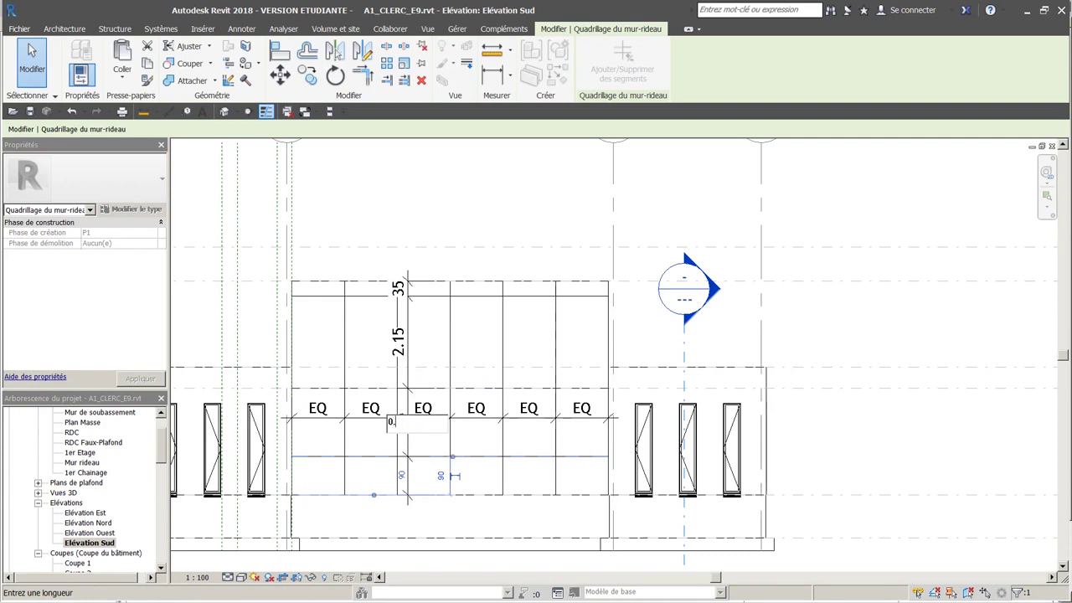
{"action": "type", "text": "35"}
{"action": "key", "text": "Return"}
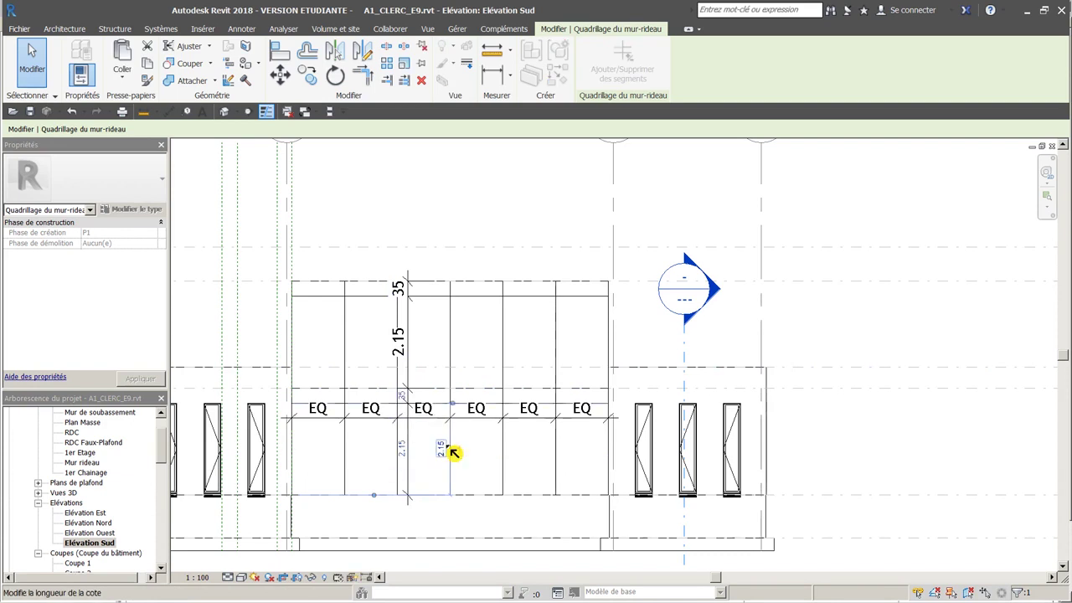
{"action": "left_click", "coordinate": [409, 453]}
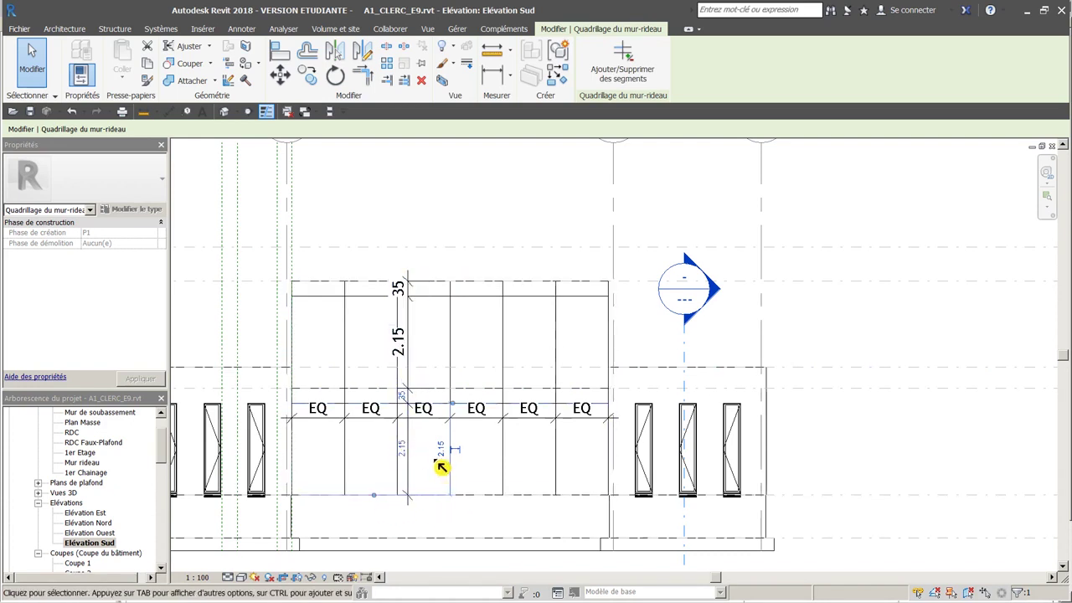
{"action": "key", "text": "Escape"}
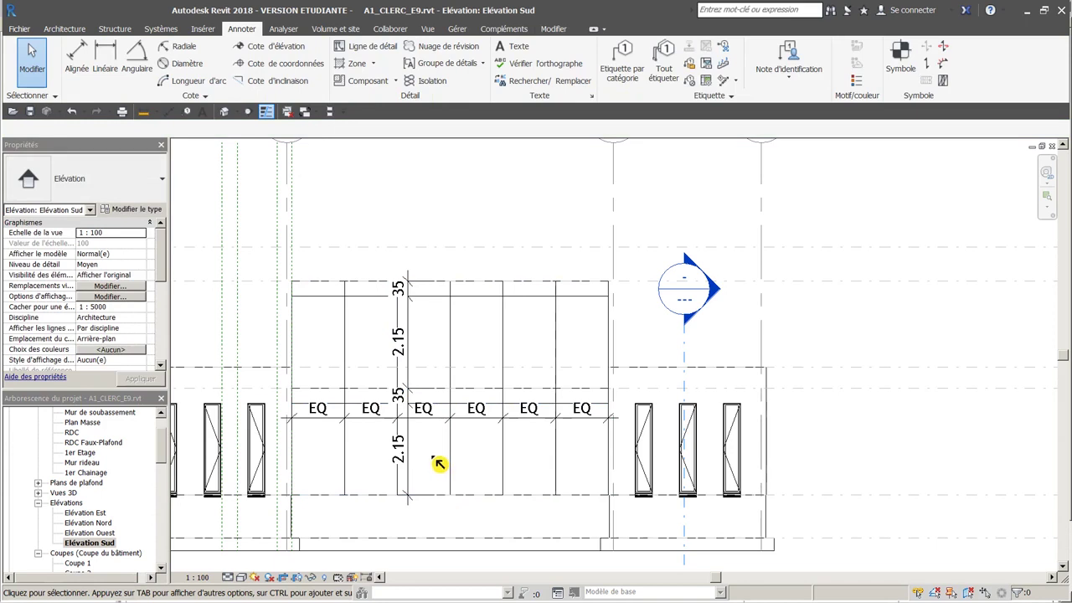
- Delete the vertical dimension and the EQ dimension from the curtain wall, keeping the equality constraints on the grid lines
{"action": "left_click", "coordinate": [412, 353]}
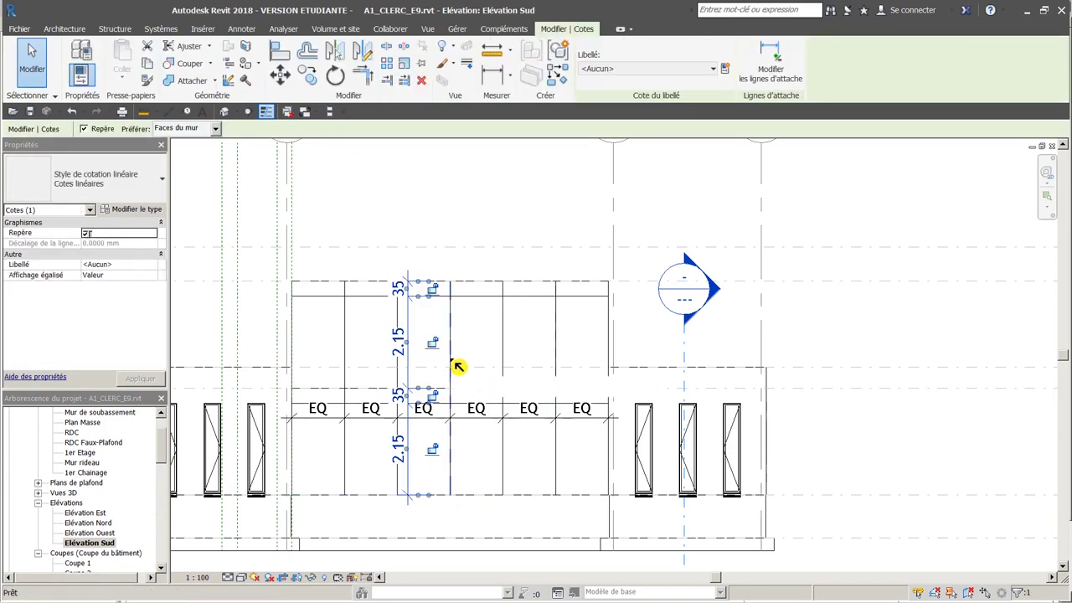
{"action": "key", "text": "Delete"}
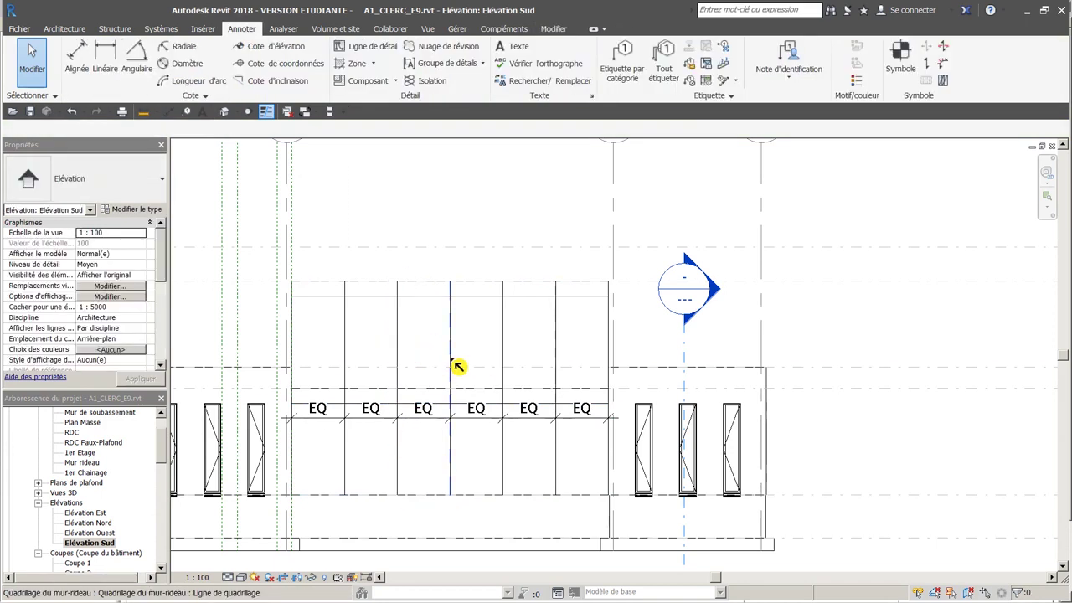
{"action": "left_click", "coordinate": [438, 409]}
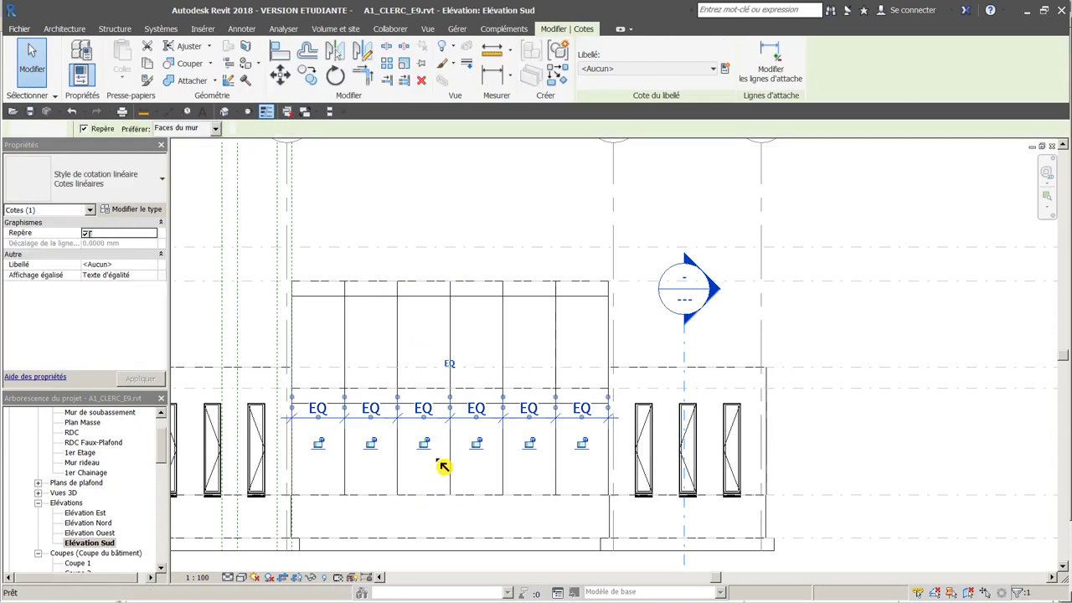
{"action": "key", "text": "Delete"}
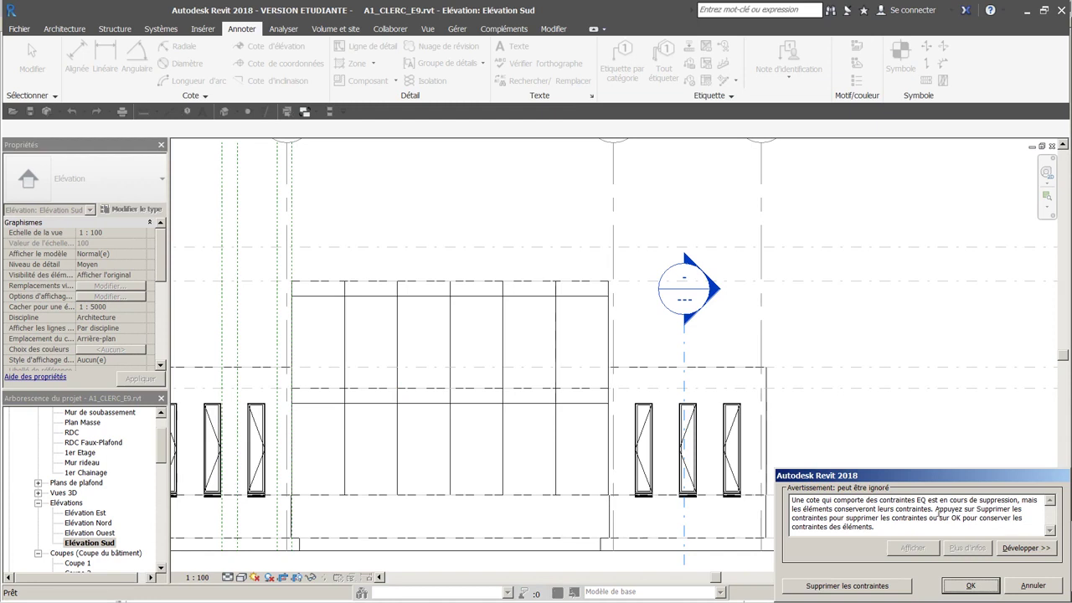
{"action": "left_click", "coordinate": [969, 586]}
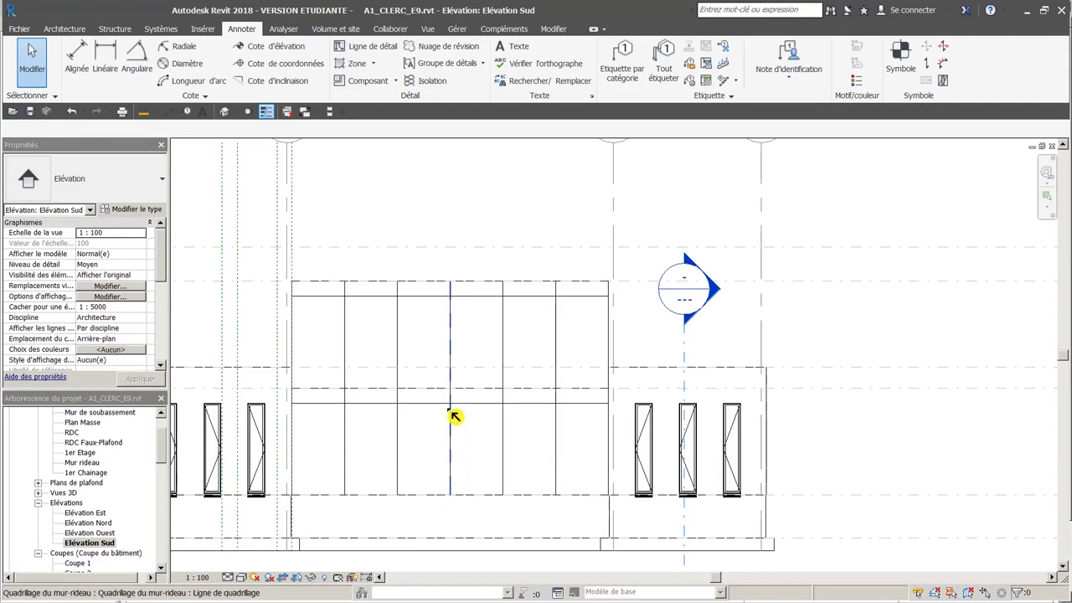
- Remove the central vertical grid line's segment below the lowest horizontal grid line
{"action": "left_click", "coordinate": [455, 463]}
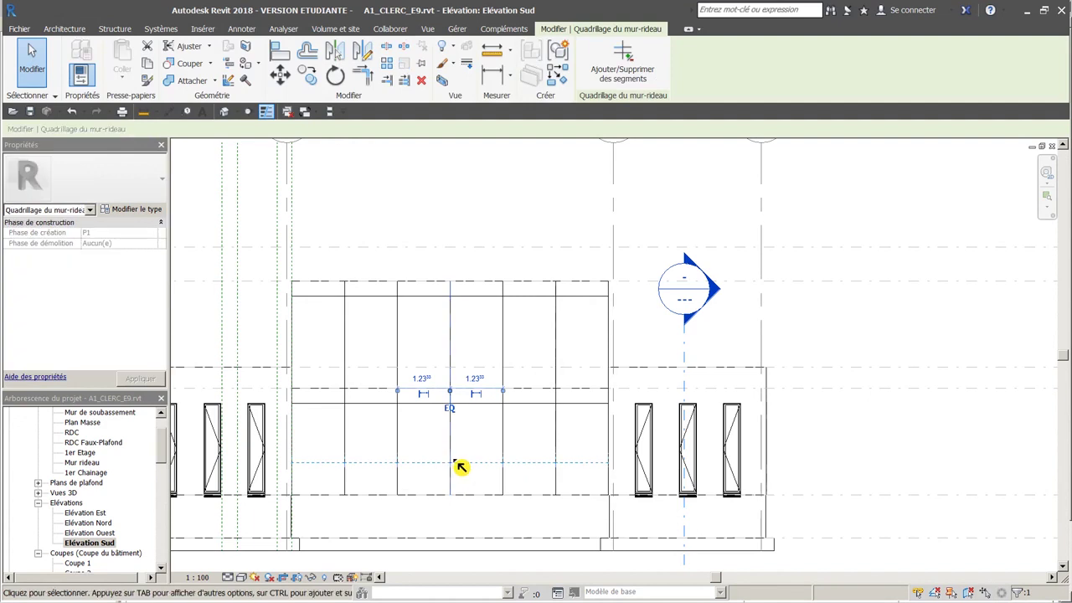
{"action": "left_click", "coordinate": [643, 67]}
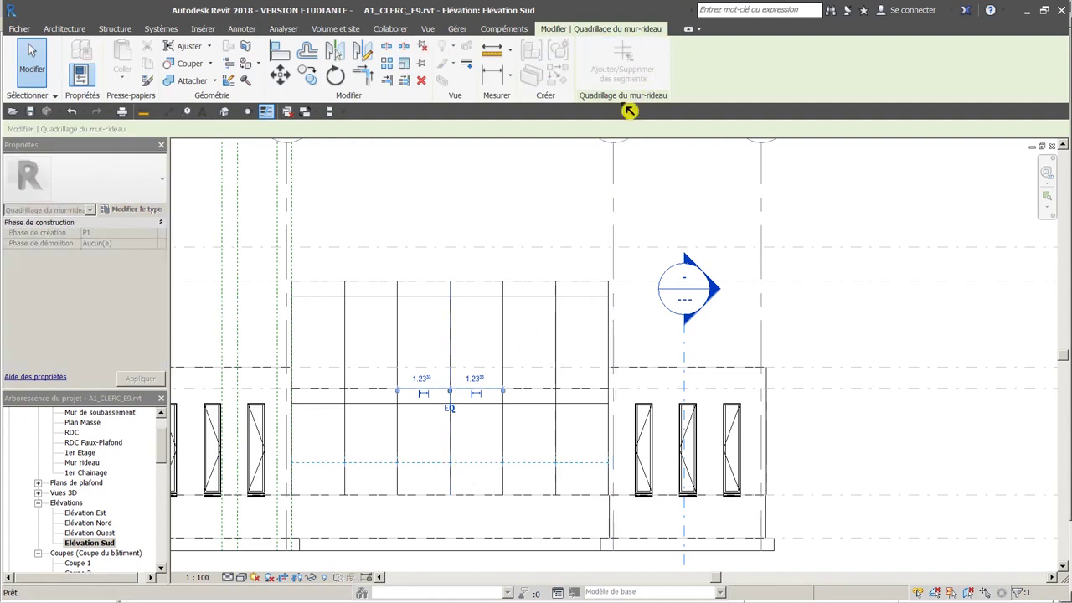
{"action": "left_click", "coordinate": [456, 462]}
{"action": "left_click", "coordinate": [578, 212]}
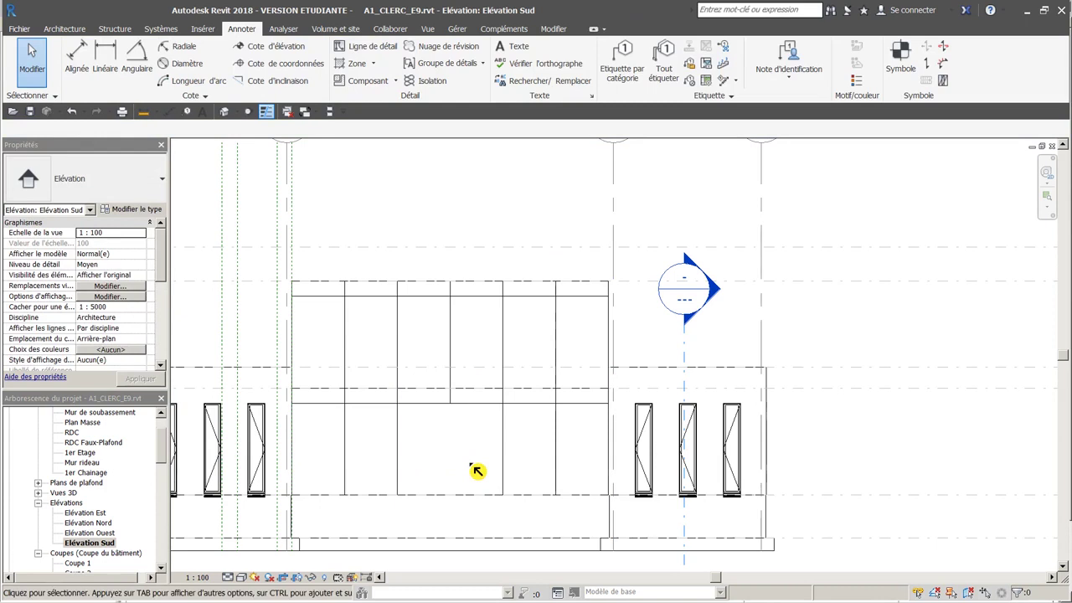
- Place 150 x 40mm rectangular mullions along the curtain wall's upper edge and its three horizontal grid lines
{"action": "scroll", "coordinate": [477, 471], "scroll_direction": "down", "scroll_amount": 2}
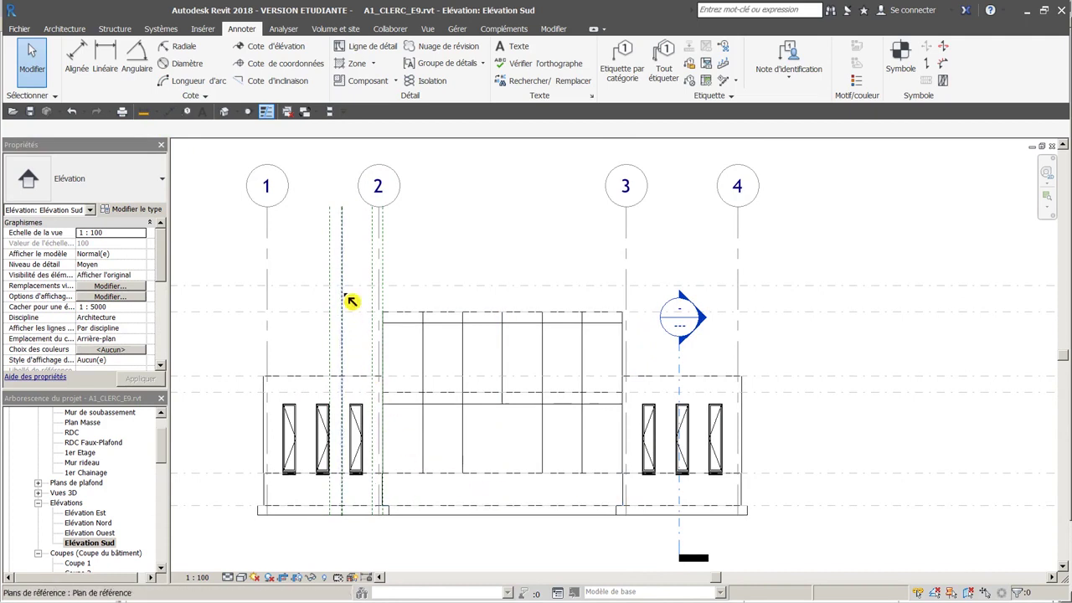
{"action": "left_click", "coordinate": [67, 30]}
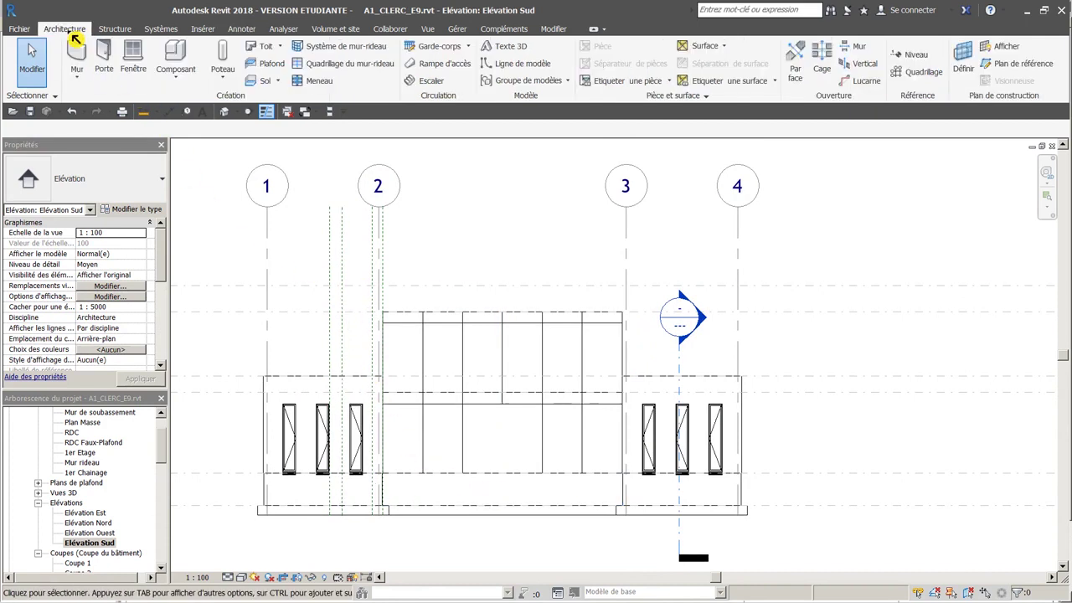
{"action": "left_click", "coordinate": [319, 83]}
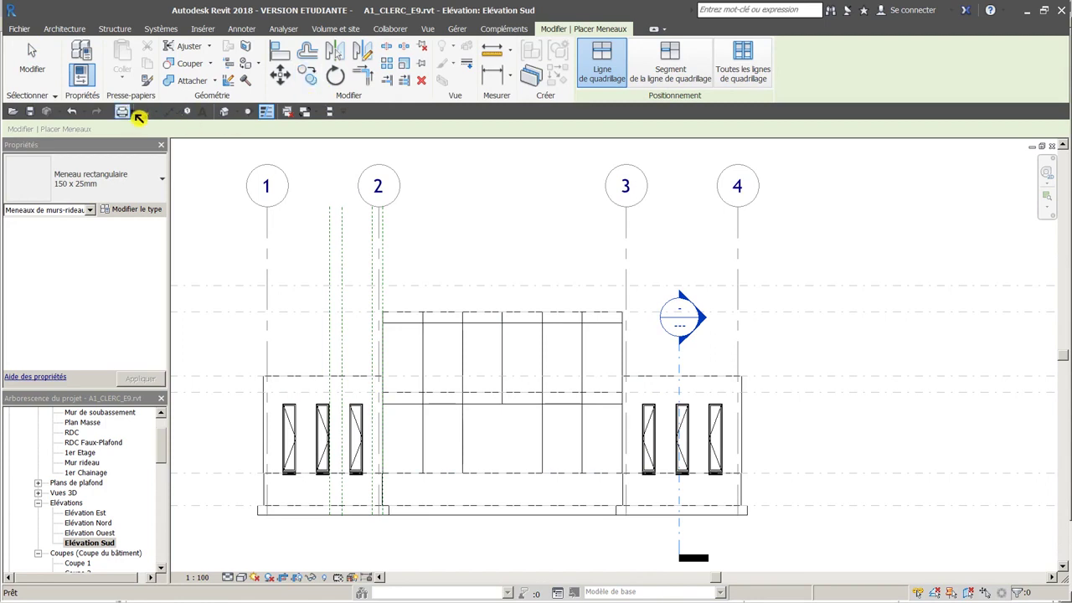
{"action": "left_click", "coordinate": [159, 192]}
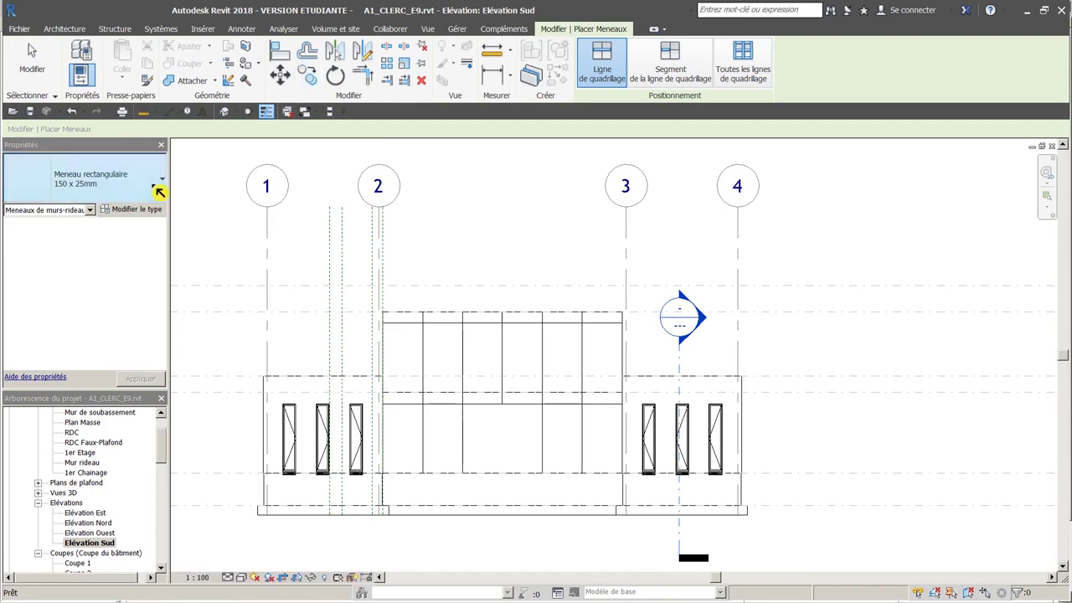
{"action": "left_click", "coordinate": [97, 416]}
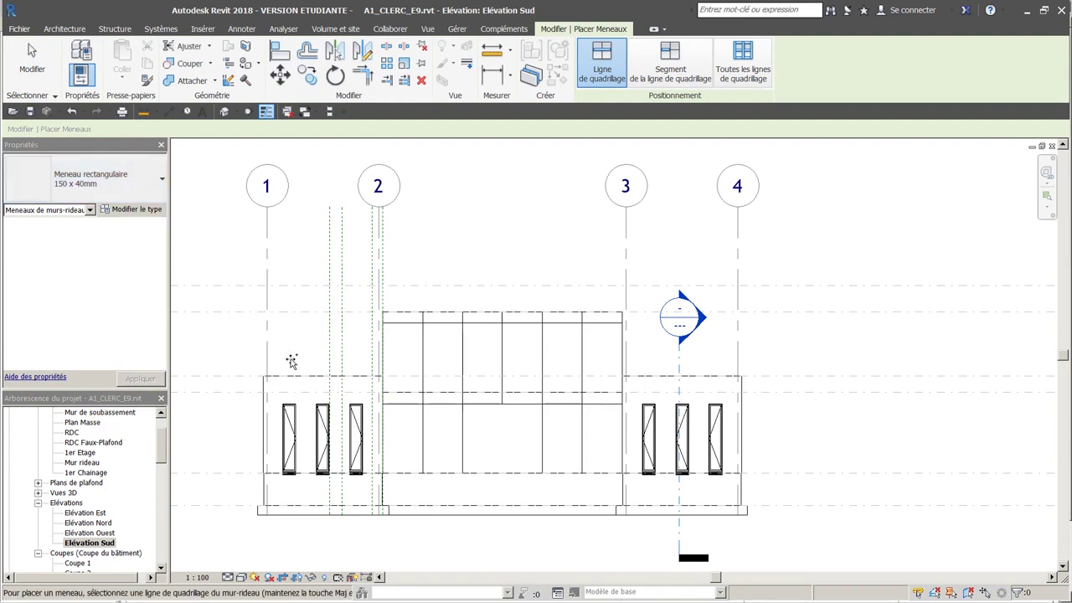
{"action": "left_click", "coordinate": [410, 315]}
{"action": "left_click", "coordinate": [410, 325]}
{"action": "left_click", "coordinate": [411, 392]}
- Place 150 x 40mm rectangular mullions on the curtain wall's five vertical grid lines
{"action": "left_click", "coordinate": [425, 424]}
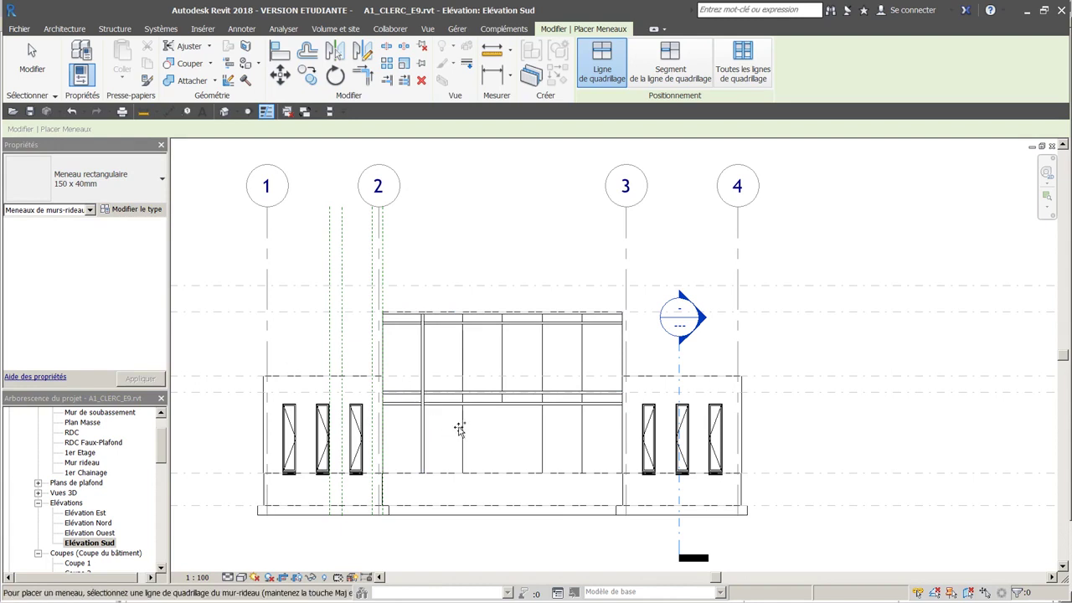
{"action": "left_click", "coordinate": [461, 431]}
{"action": "left_click", "coordinate": [503, 368]}
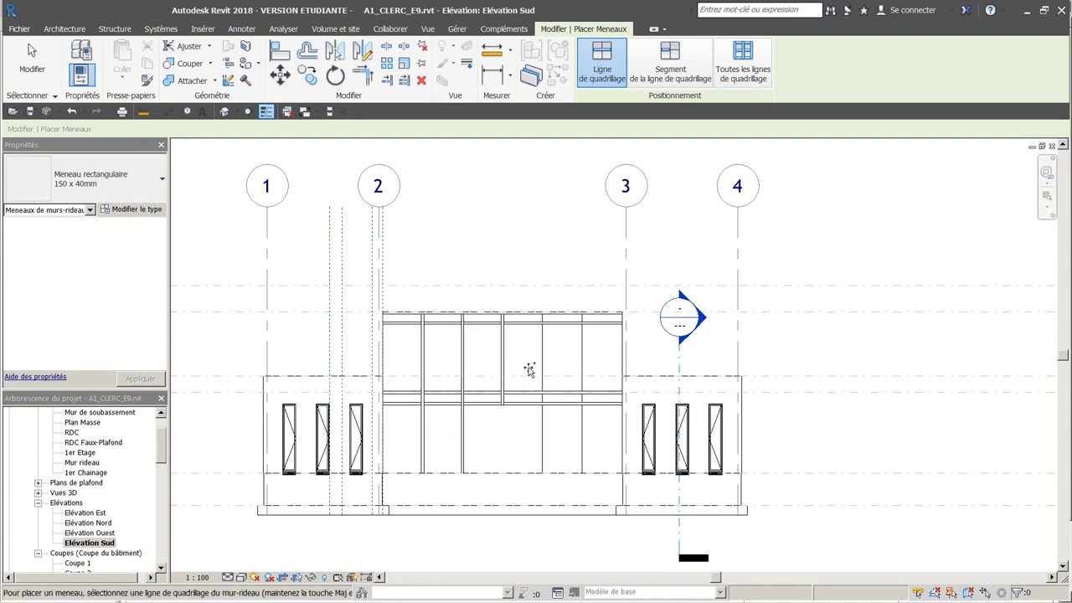
{"action": "left_click", "coordinate": [543, 366]}
{"action": "left_click", "coordinate": [582, 373]}
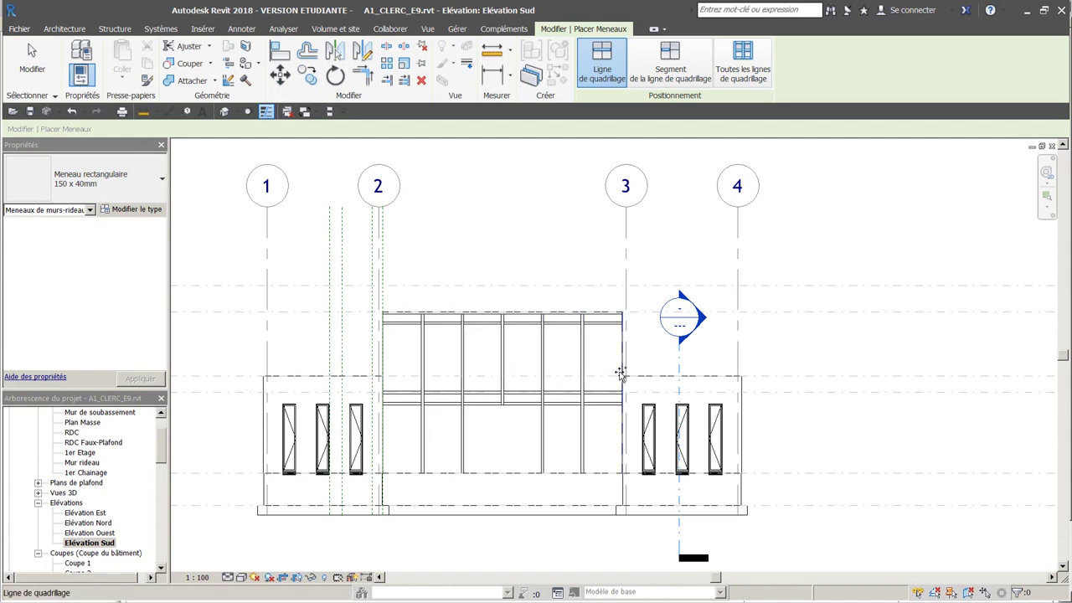
- Place 150 x 40mm rectangular mullions on both side edges and the base of the curtain wall and end mullion placement
{"action": "left_click", "coordinate": [621, 372]}
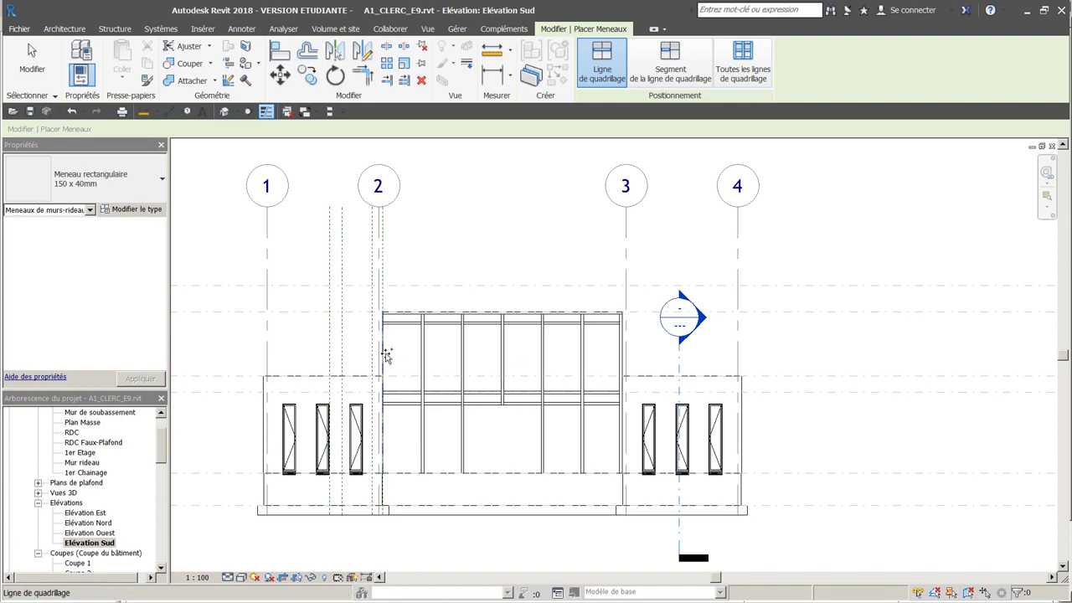
{"action": "left_click", "coordinate": [392, 381]}
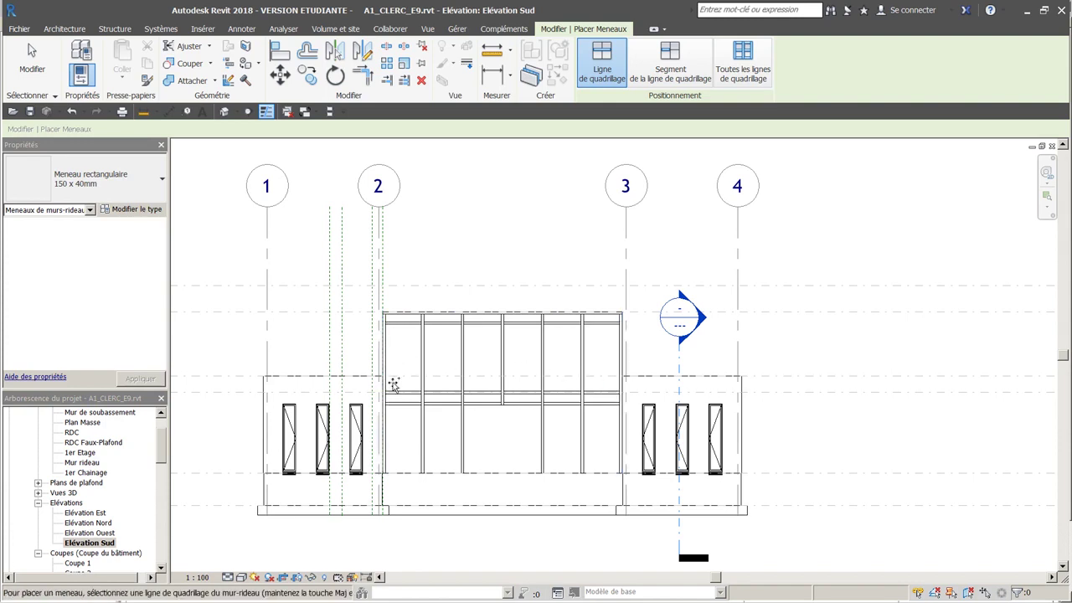
{"action": "left_click", "coordinate": [405, 474]}
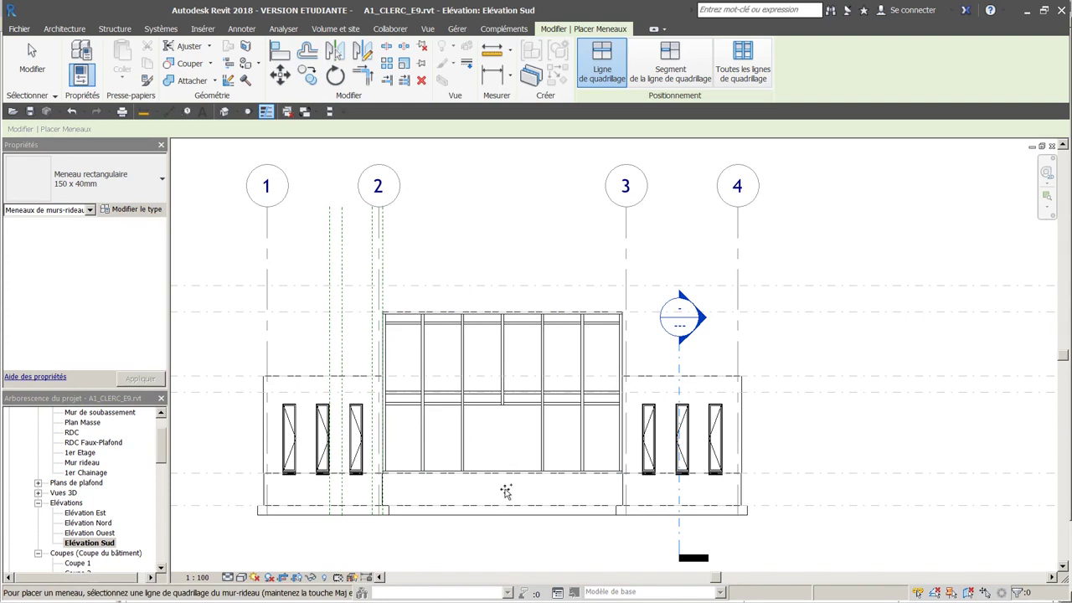
{"action": "key", "text": "Escape"}
{"action": "key", "text": "Escape"}
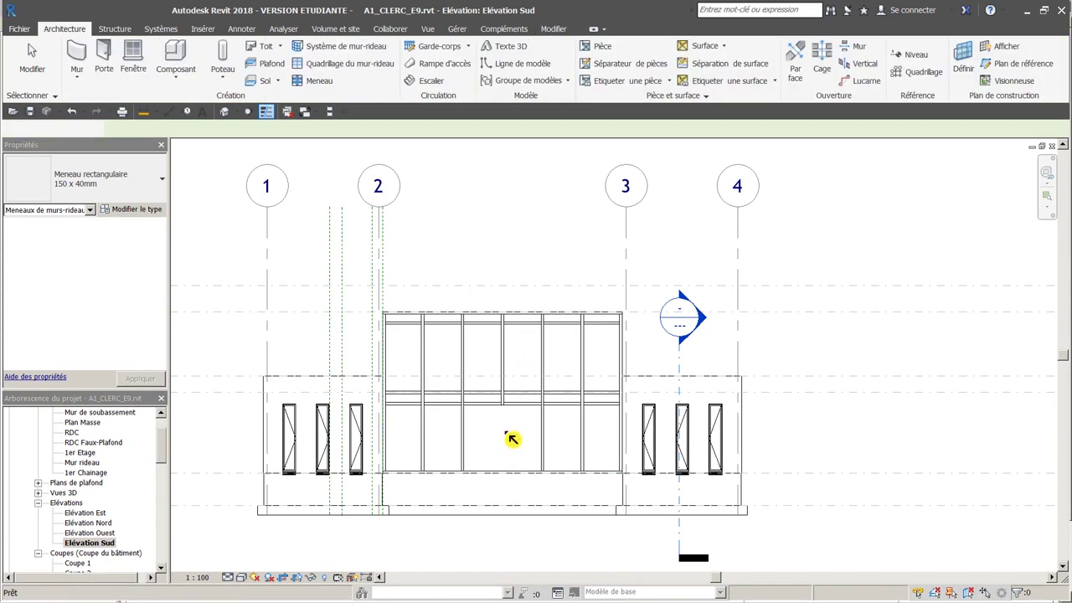
- Examine the curtain wall's mullions in the default 3D view and return to the Elévation Sud view
{"action": "scroll", "coordinate": [509, 474], "scroll_direction": "up", "scroll_amount": 2}
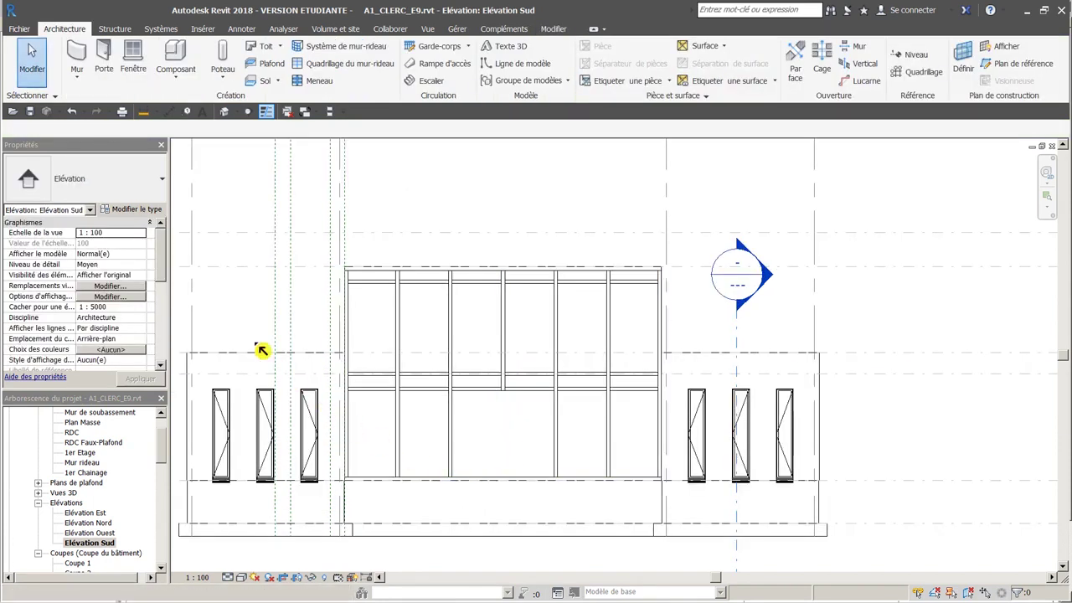
{"action": "left_click", "coordinate": [226, 115]}
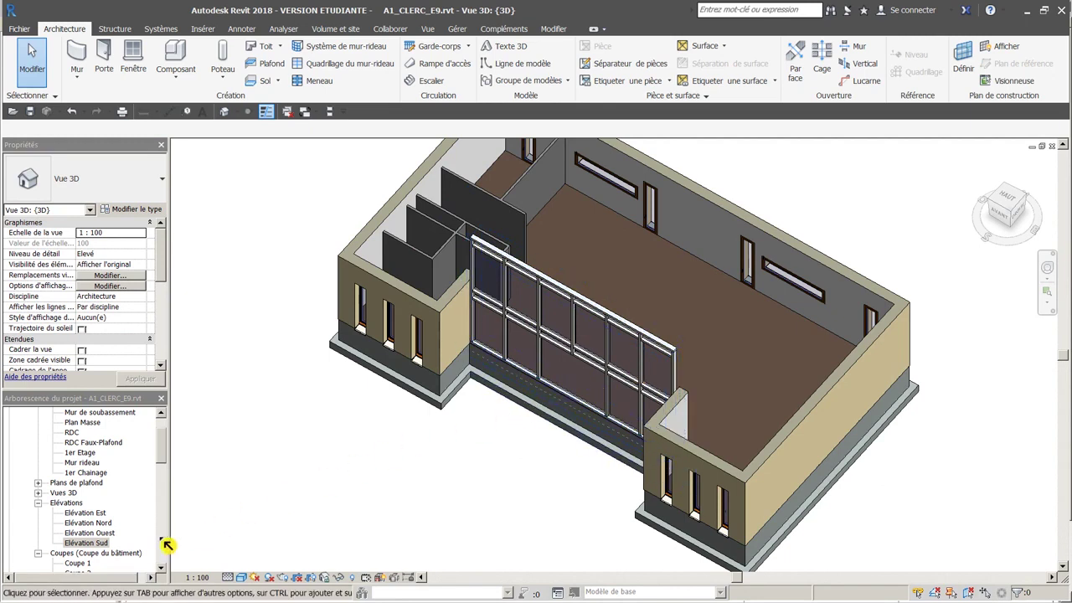
{"action": "double_click", "coordinate": [87, 544]}
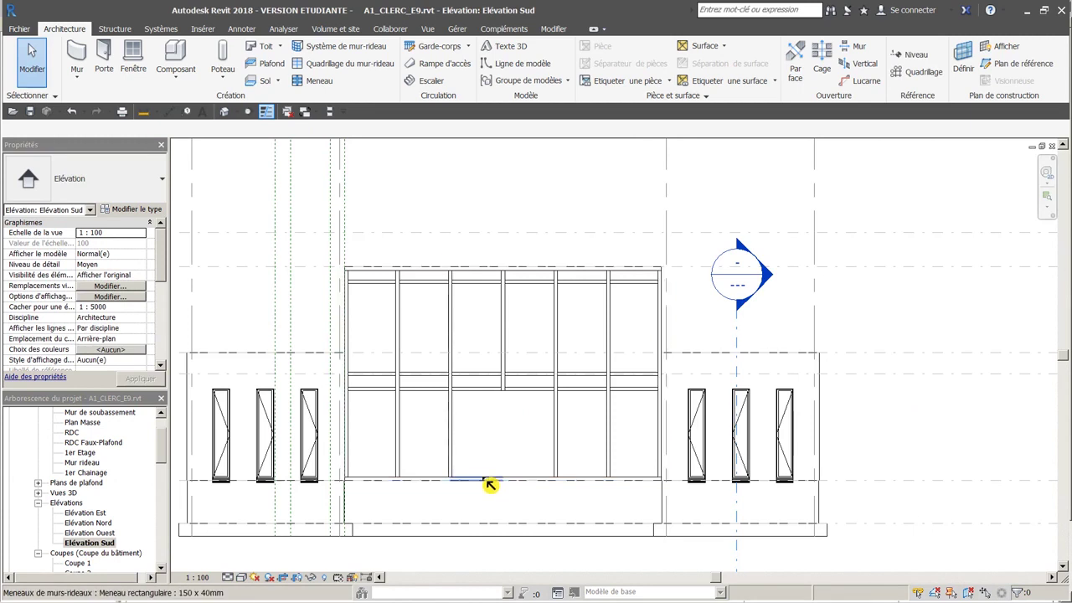
- Delete the two base mullion segments beneath the double-width middle panel of the curtain wall
{"action": "scroll", "coordinate": [488, 481], "scroll_direction": "up", "scroll_amount": 4}
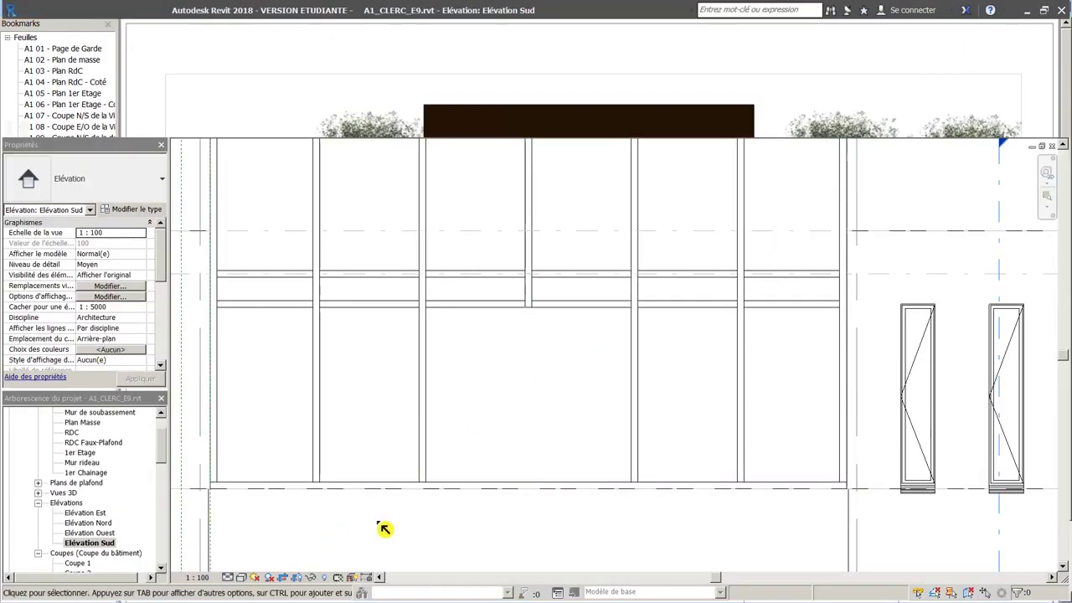
{"action": "left_click", "coordinate": [484, 488]}
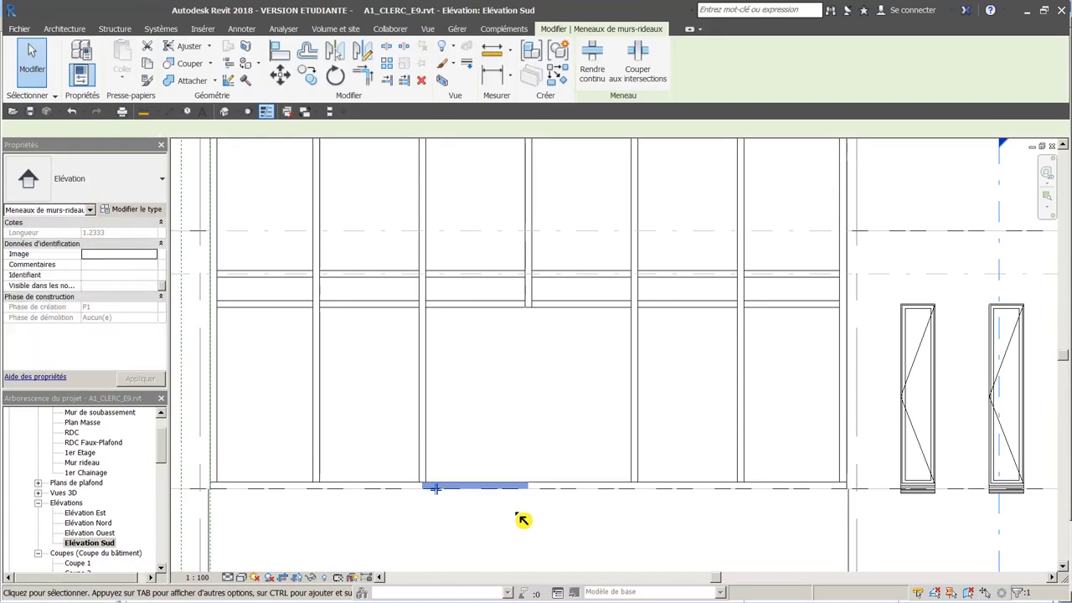
{"action": "key", "text": "Delete"}
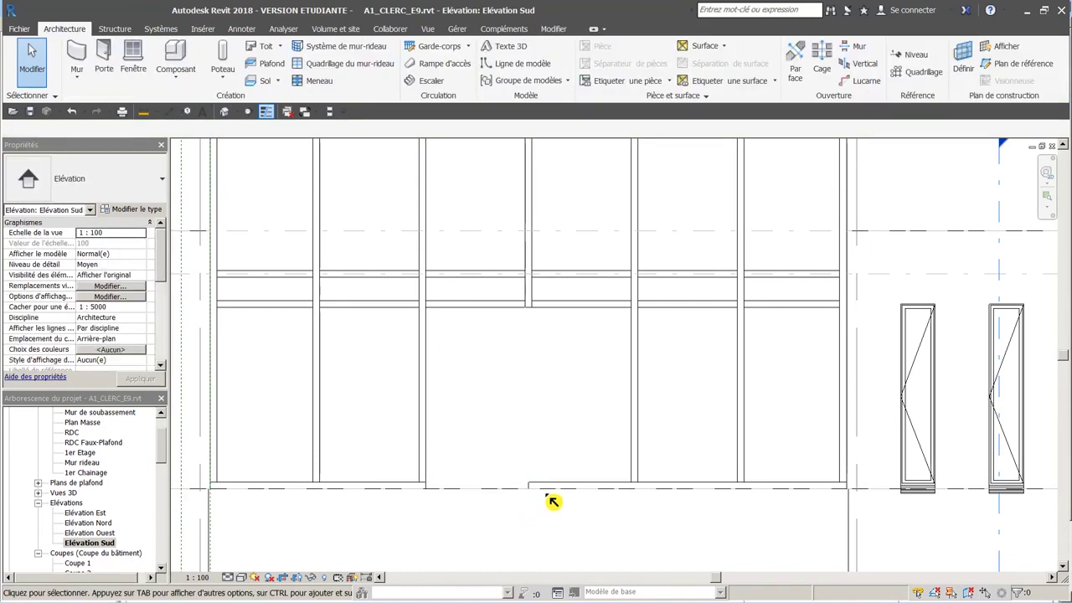
{"action": "left_click", "coordinate": [553, 495]}
{"action": "key", "text": "Escape"}
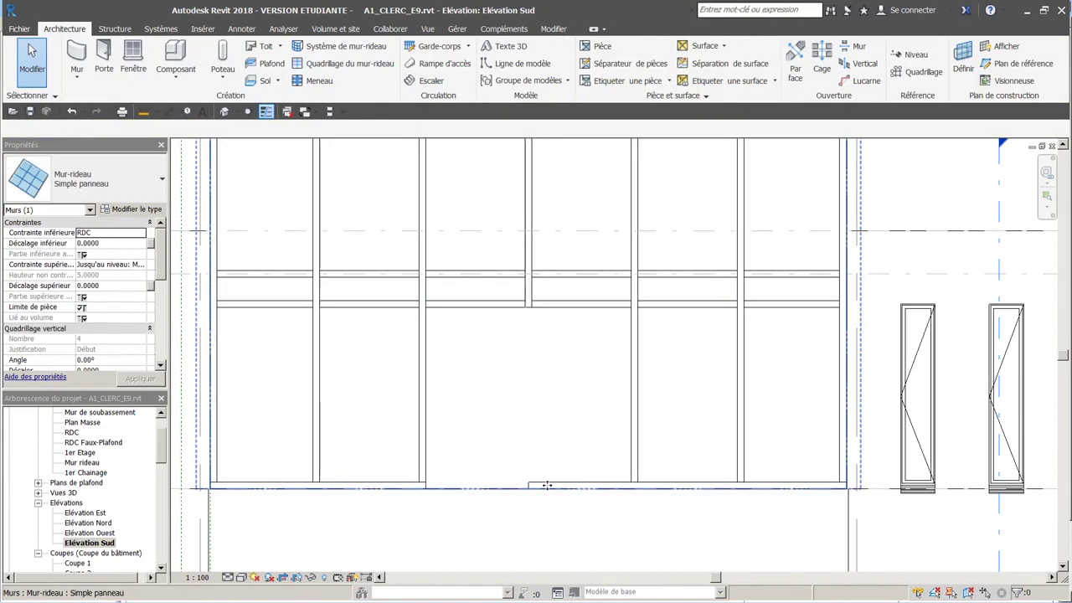
{"action": "left_click", "coordinate": [556, 489]}
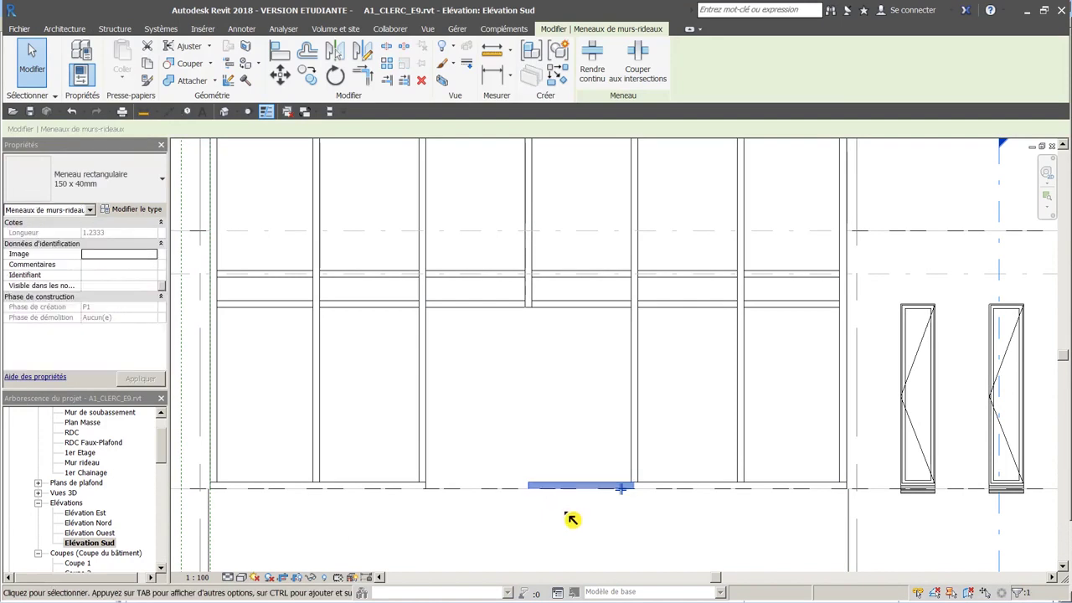
{"action": "key", "text": "Delete"}
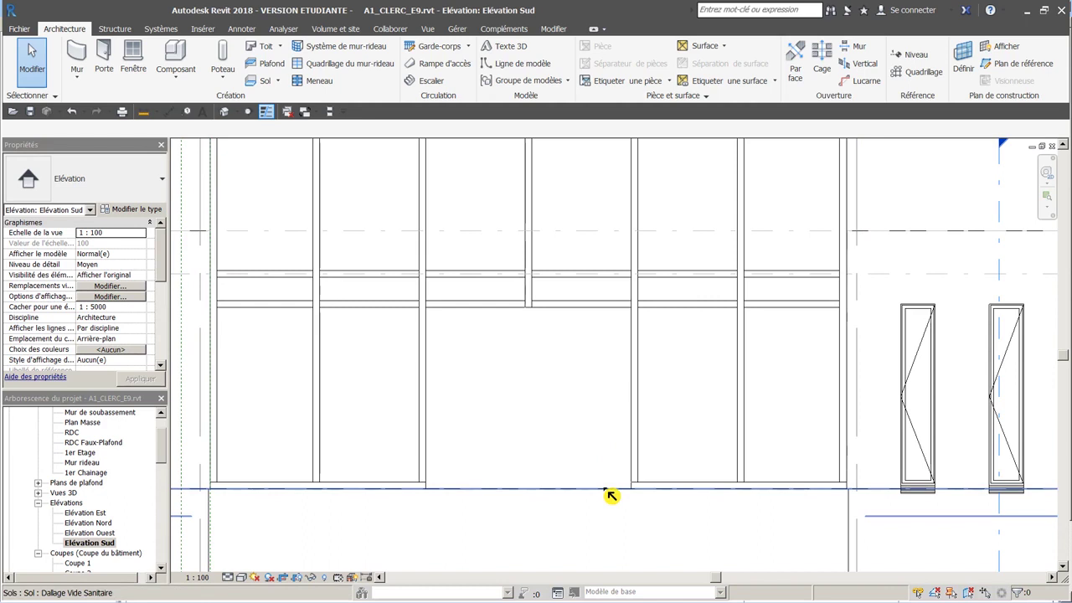
- Unpin the double-width glazed panel at the curtain wall's base and change its type to the Double vitrée door
{"action": "key", "text": "Tab"}
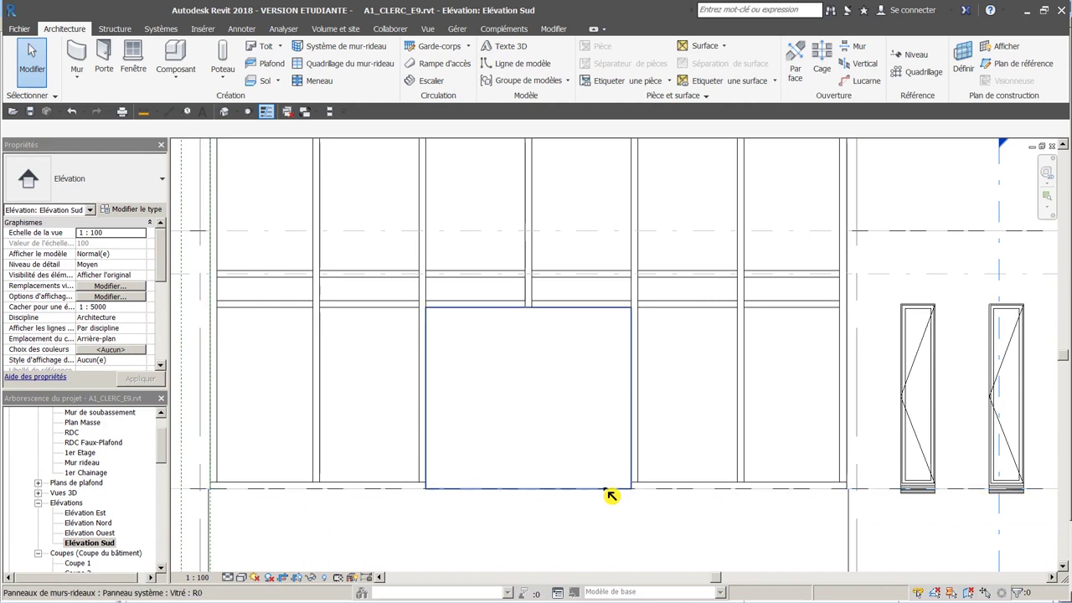
{"action": "left_click", "coordinate": [605, 489]}
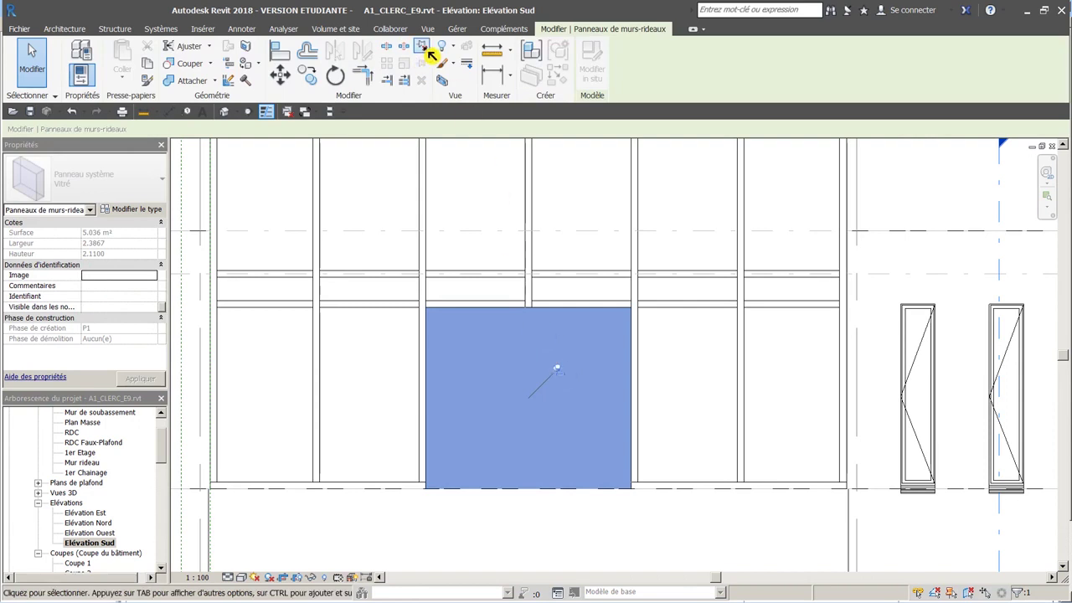
{"action": "left_click", "coordinate": [558, 369]}
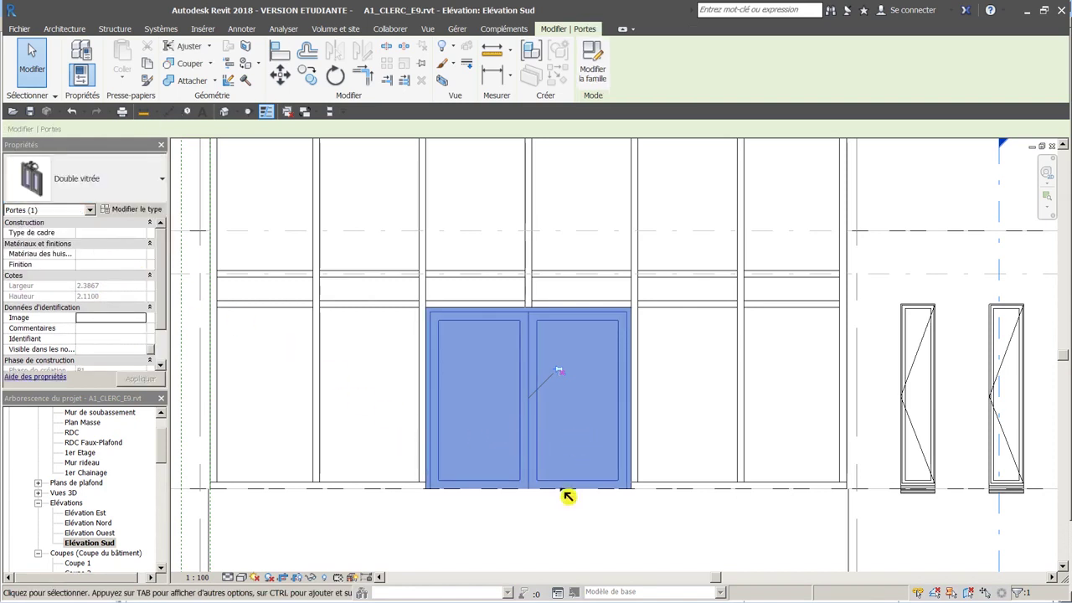
{"action": "left_click", "coordinate": [523, 528]}
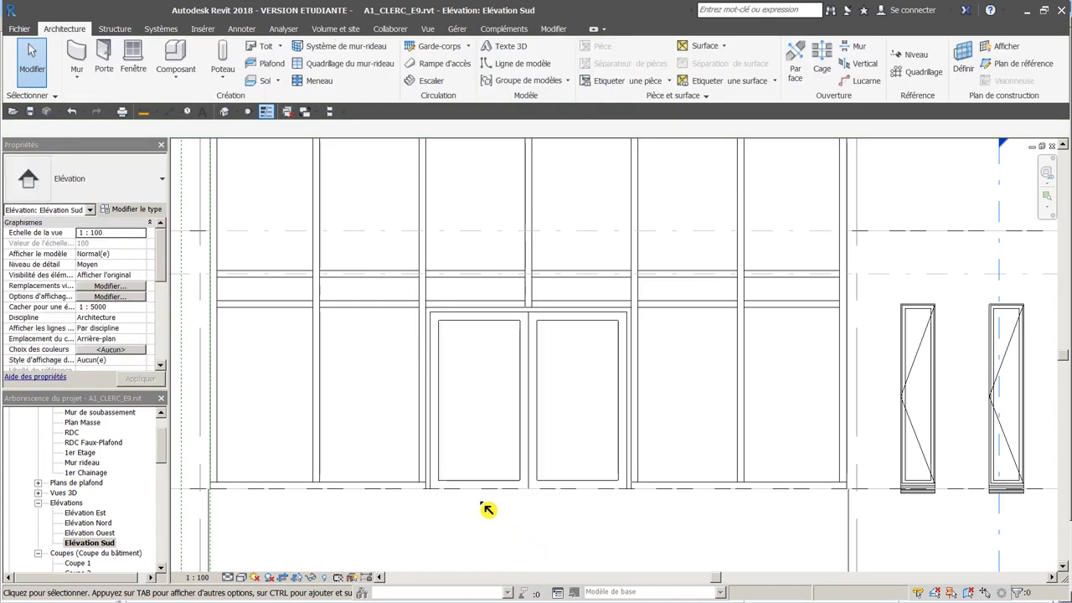
- Examine the curtain wall's double door in the default 3D view and return to the Elévation Sud view
{"action": "left_click", "coordinate": [224, 111]}
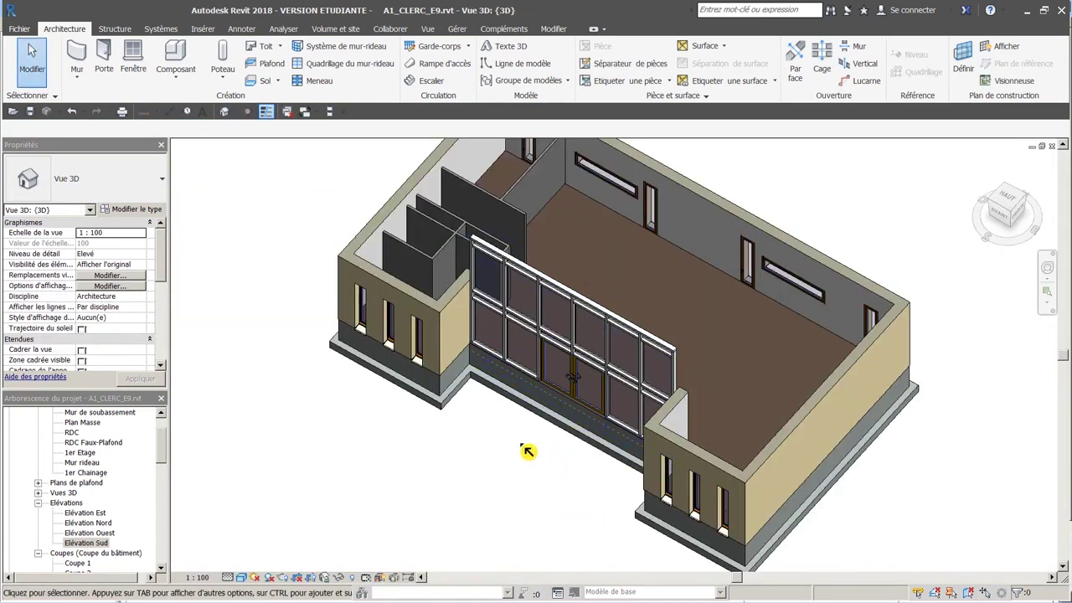
{"action": "middle_click_drag", "start_coordinate": [526, 452], "coordinate": [603, 323], "text": "shift"}
{"action": "scroll", "coordinate": [663, 432], "scroll_direction": "up", "scroll_amount": 3}
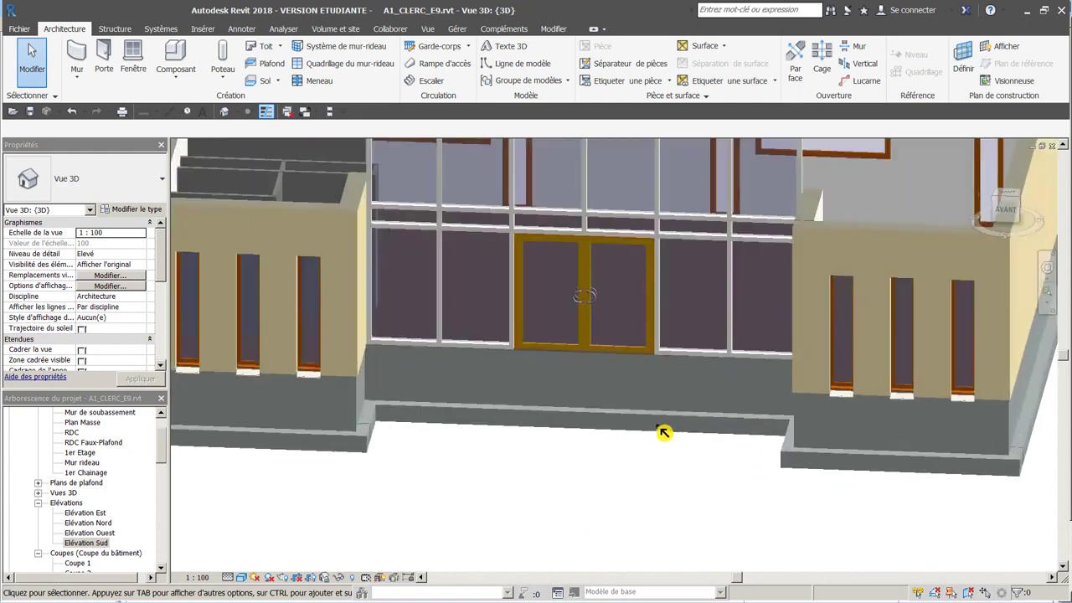
{"action": "scroll", "coordinate": [600, 329], "scroll_direction": "down", "scroll_amount": 3}
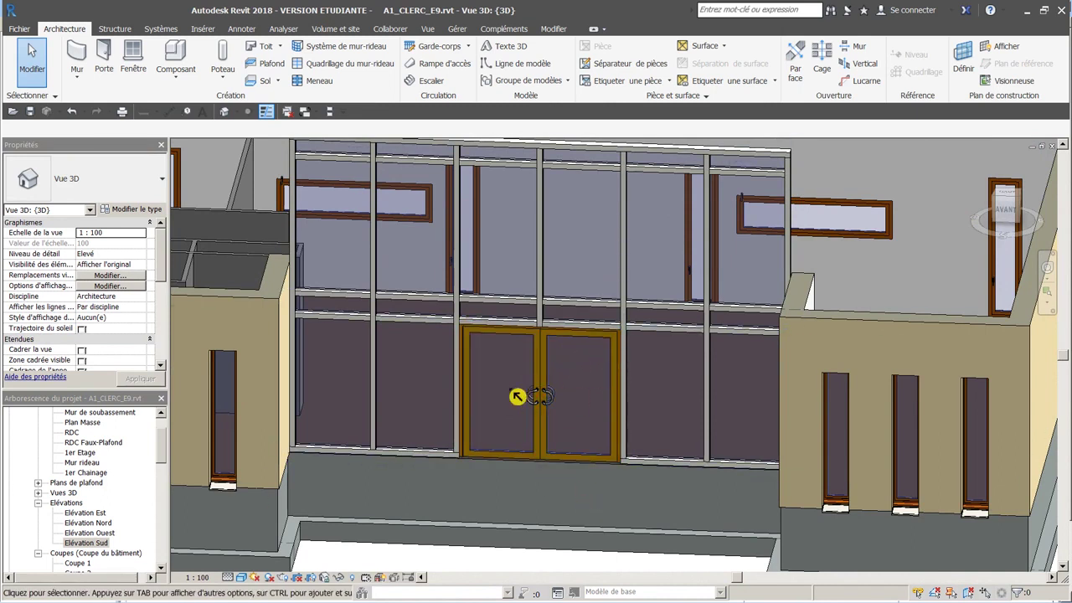
{"action": "scroll", "coordinate": [573, 414], "scroll_direction": "down", "scroll_amount": 2}
{"action": "scroll", "coordinate": [573, 414], "scroll_direction": "down", "scroll_amount": 2}
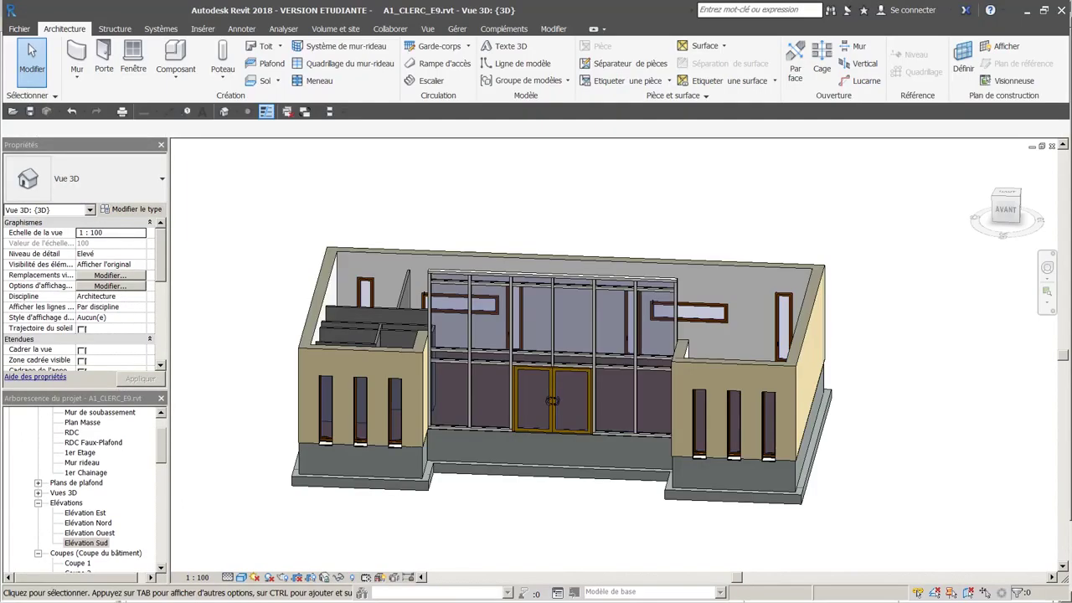
{"action": "double_click", "coordinate": [116, 544]}
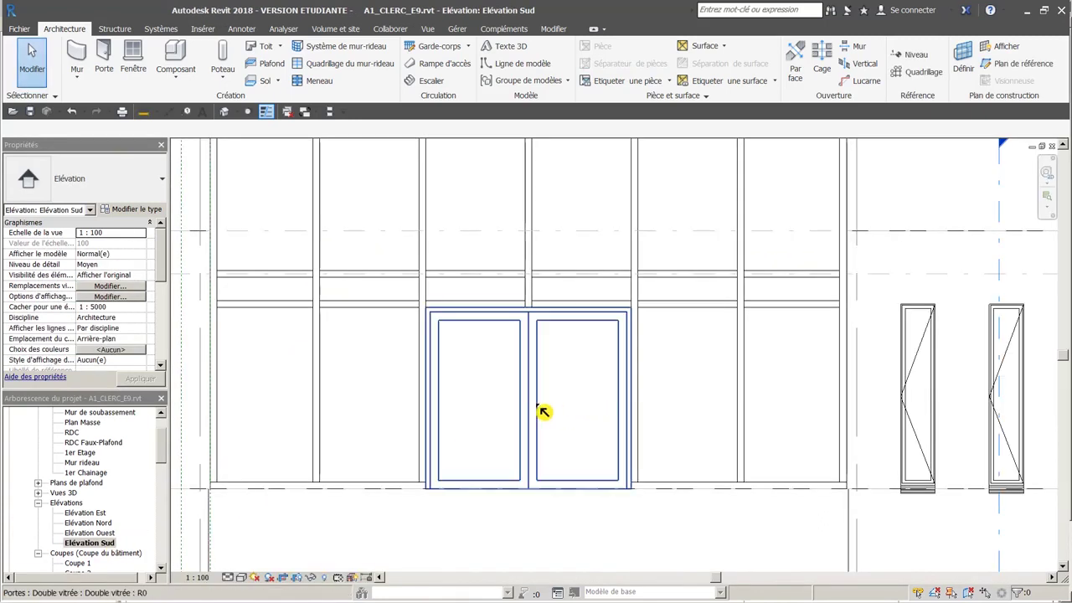
- Set the Poignée material of the Double vitrée door type to PVC - Blanc
{"action": "left_click", "coordinate": [542, 409]}
{"action": "left_click", "coordinate": [144, 209]}
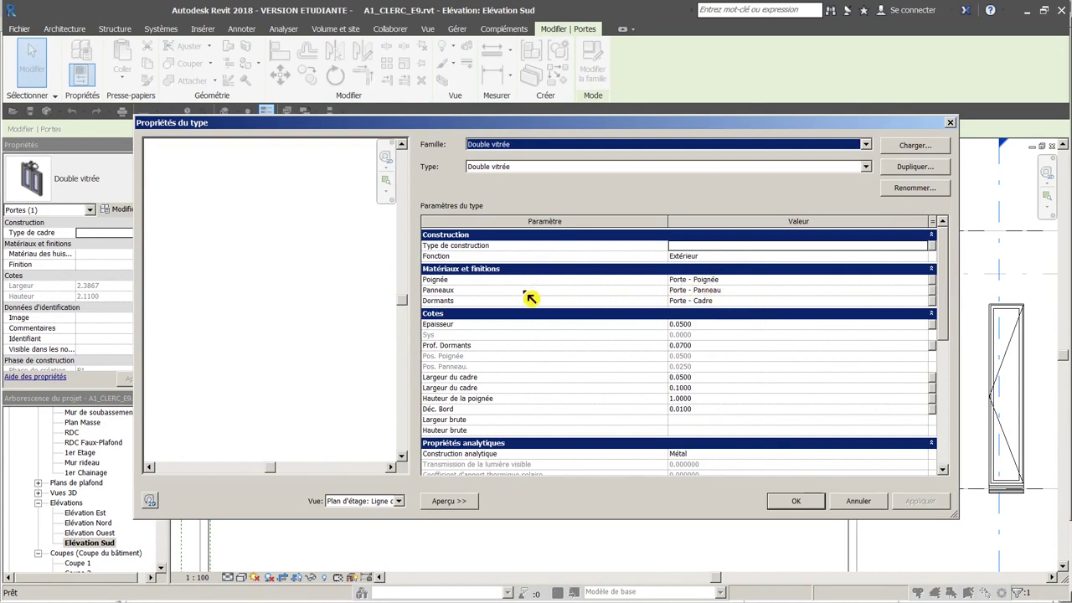
{"action": "left_click", "coordinate": [921, 281]}
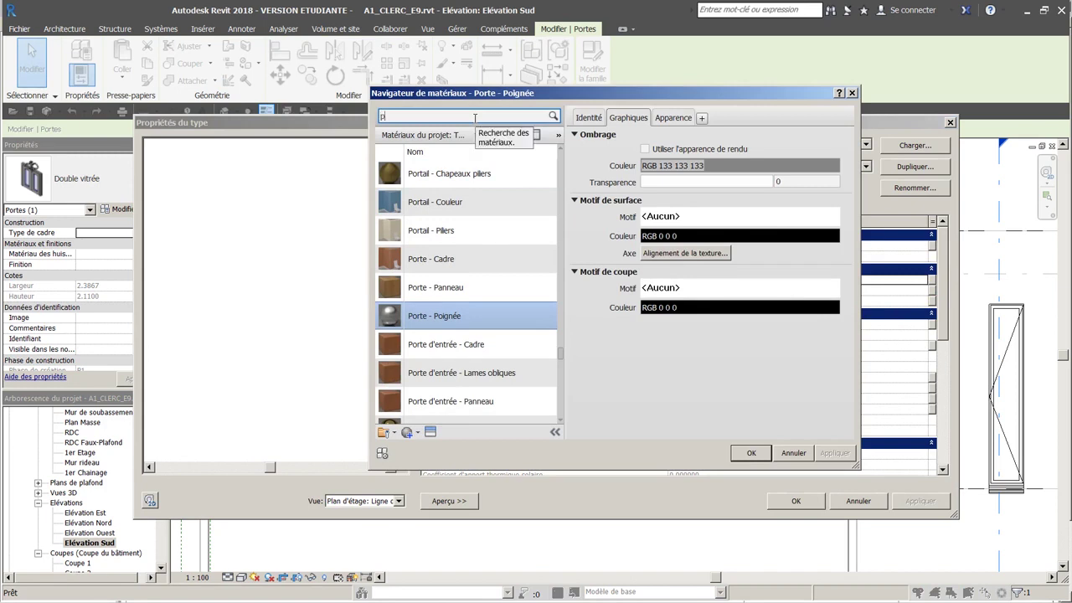
{"action": "type", "text": "vc"}
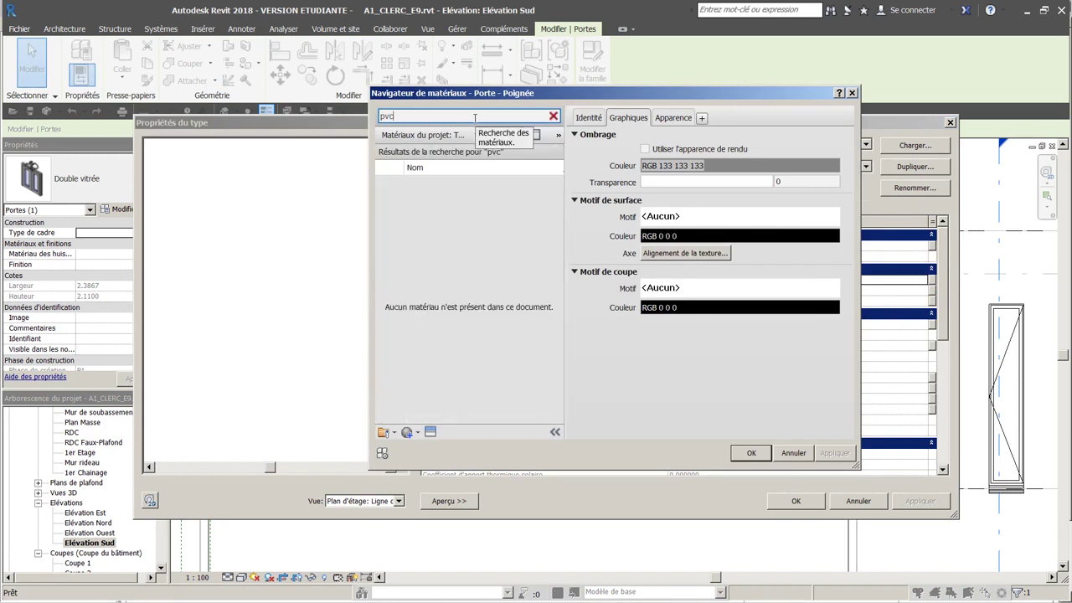
{"action": "left_click", "coordinate": [467, 198]}
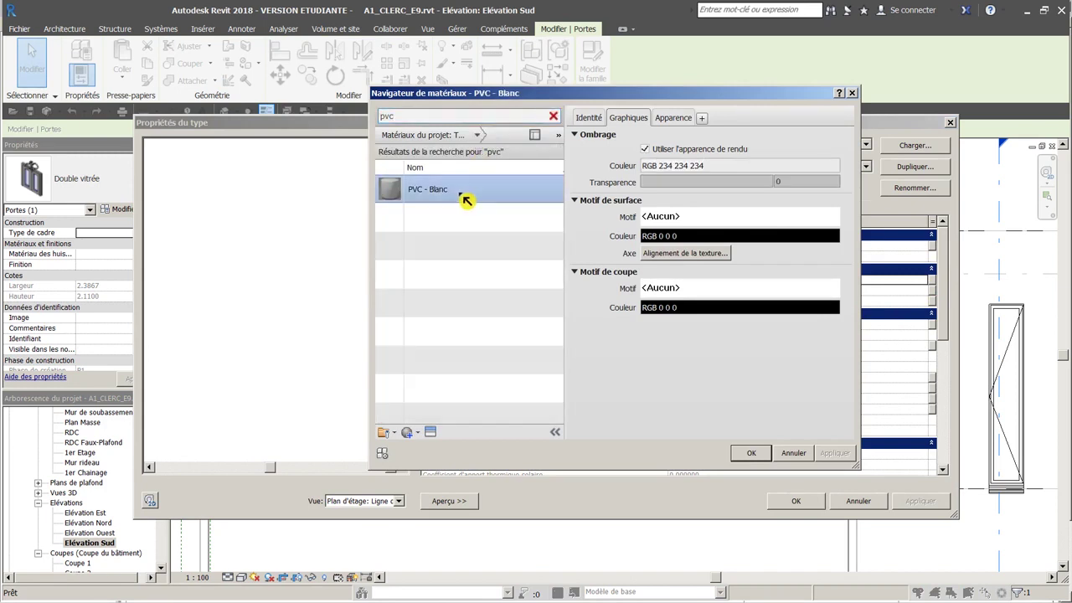
{"action": "left_click", "coordinate": [740, 456]}
- Set the Panneaux material of the door type to PVC - Blanc
{"action": "left_click", "coordinate": [913, 291]}
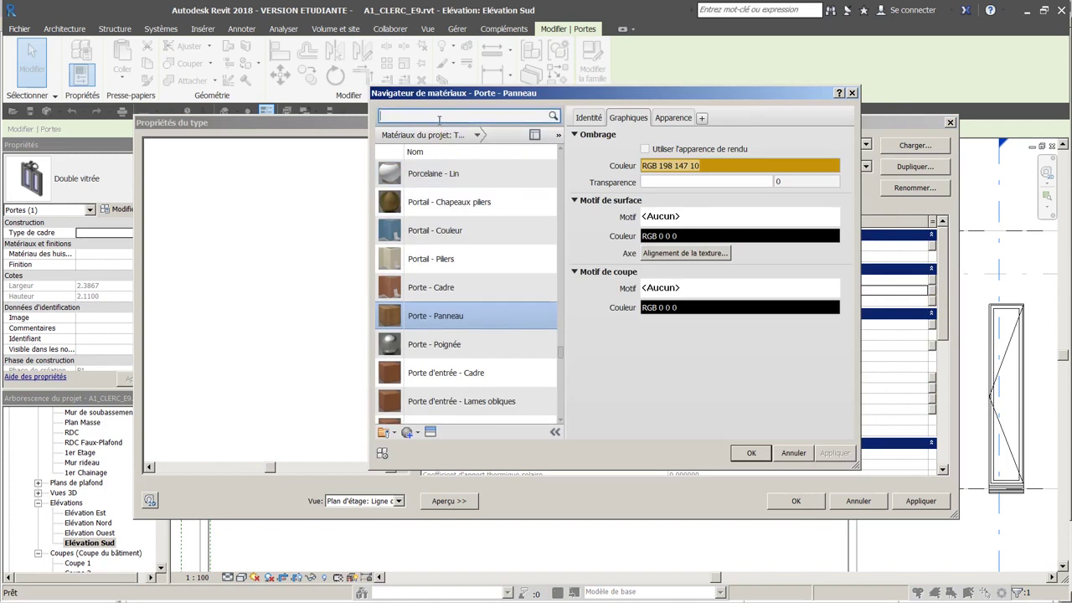
{"action": "type", "text": "vc"}
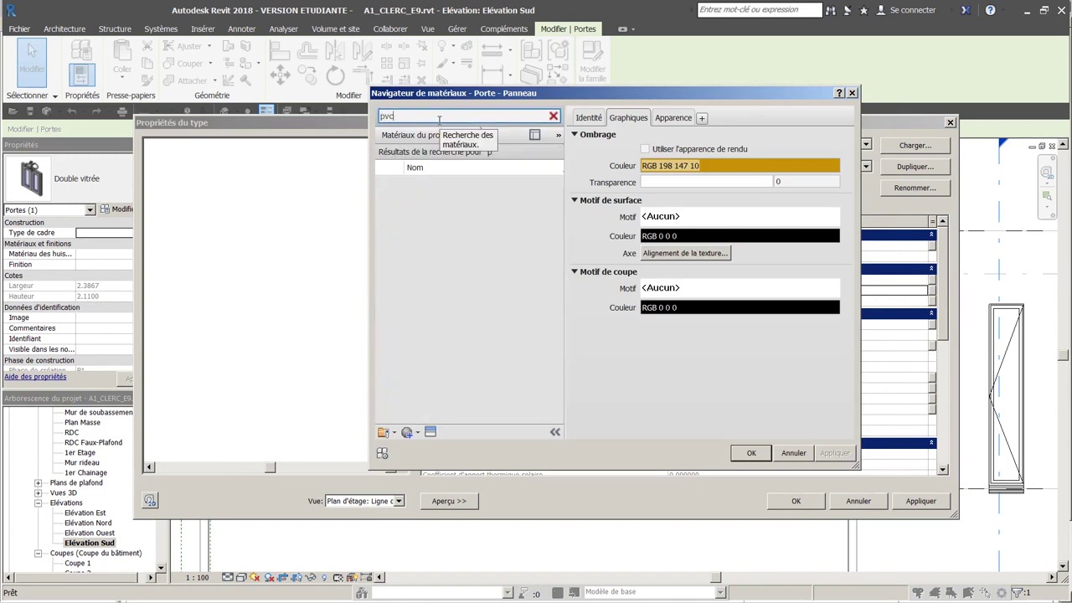
{"action": "left_click", "coordinate": [462, 192]}
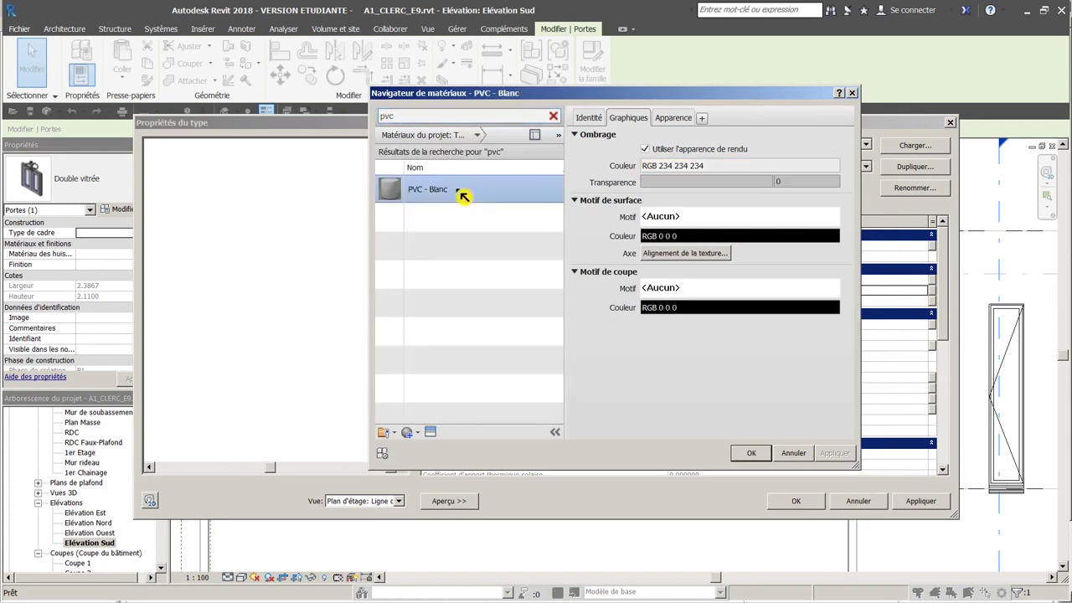
{"action": "left_click", "coordinate": [750, 457]}
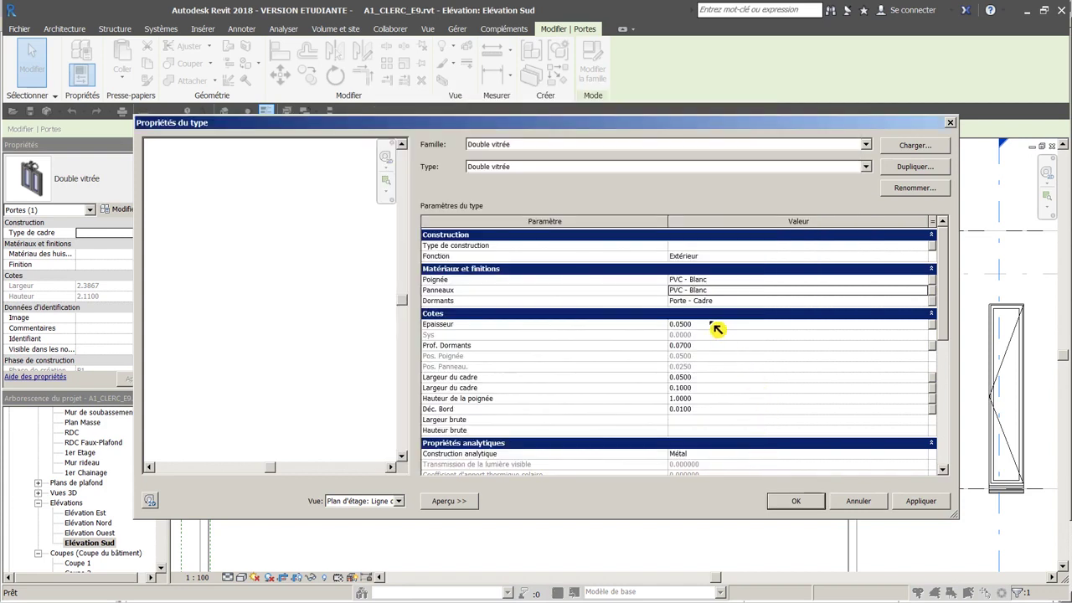
- Set the Dormants material of the door type to PVC - Blanc, apply the type changes and deselect the door
{"action": "left_click", "coordinate": [708, 301]}
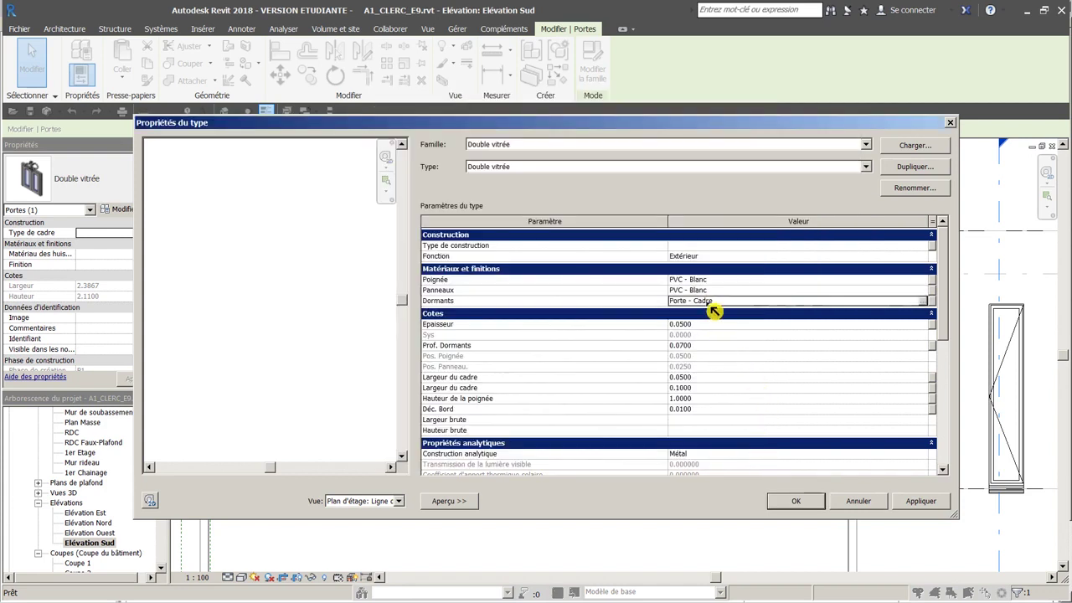
{"action": "left_click", "coordinate": [922, 303]}
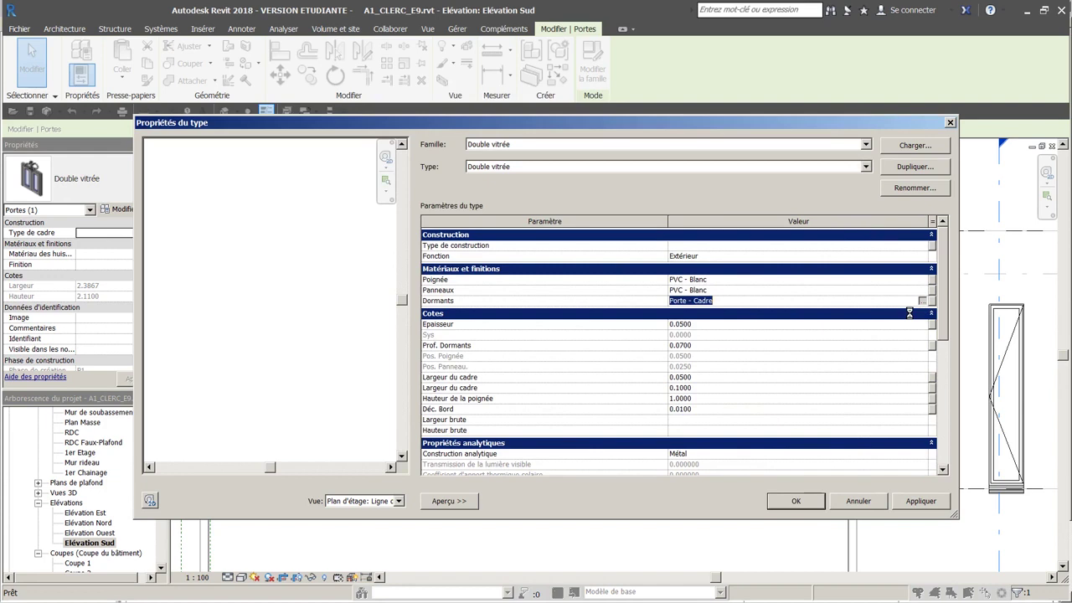
{"action": "left_click", "coordinate": [437, 119]}
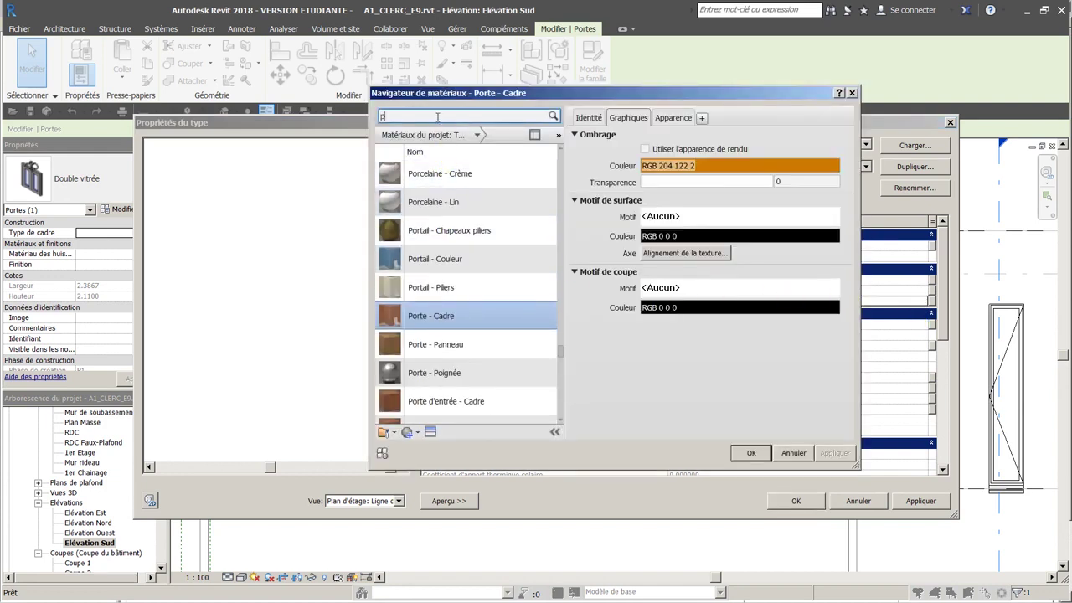
{"action": "type", "text": "pvc"}
{"action": "key", "text": "Return"}
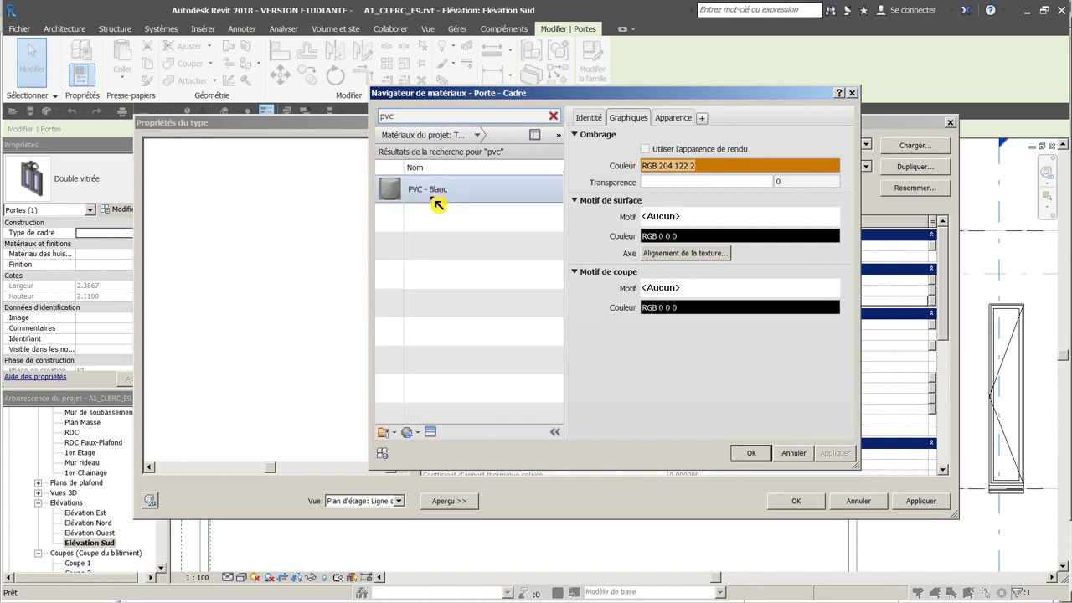
{"action": "left_click", "coordinate": [441, 197]}
{"action": "left_click", "coordinate": [750, 454]}
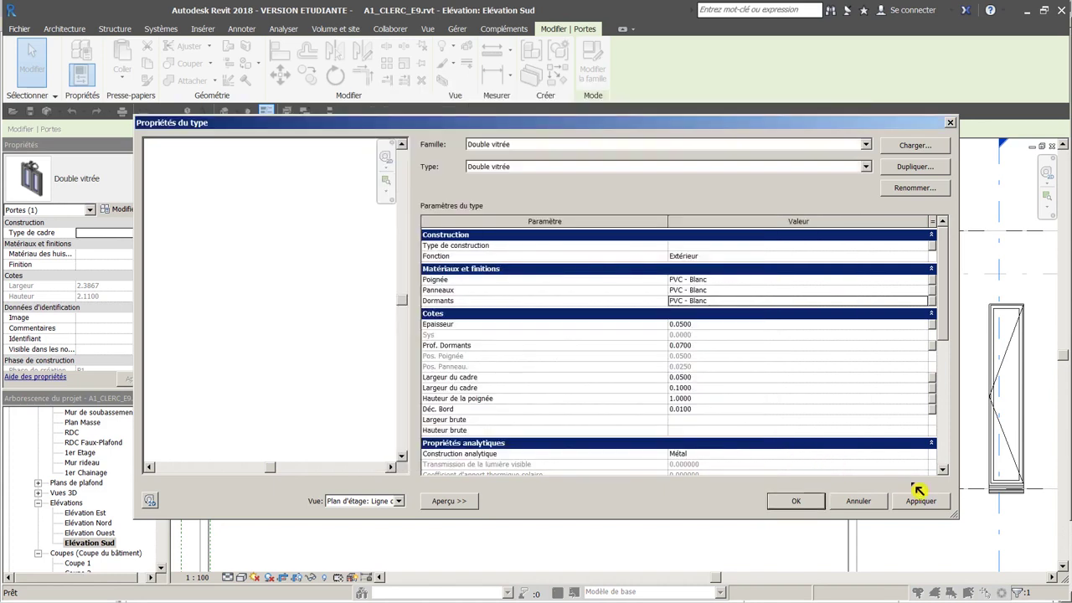
{"action": "left_click", "coordinate": [921, 501]}
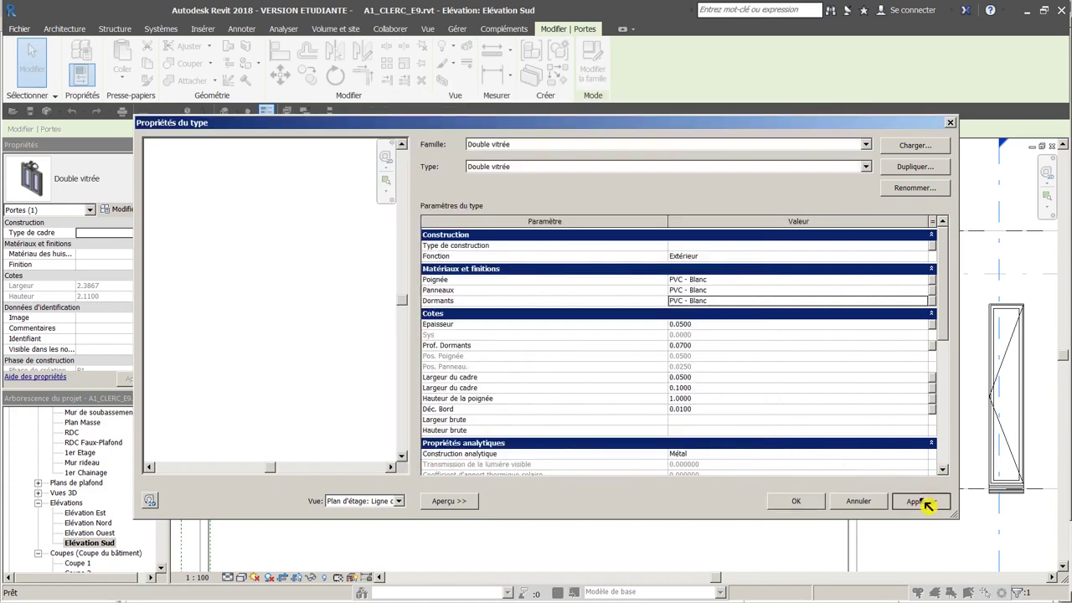
{"action": "left_click", "coordinate": [797, 500]}
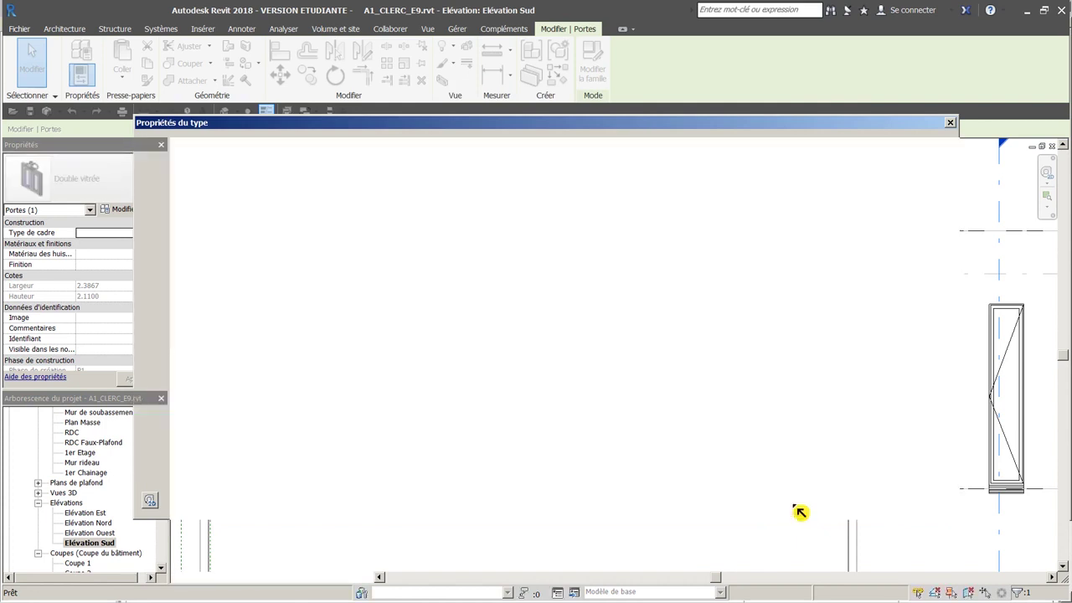
{"action": "left_click", "coordinate": [395, 529]}
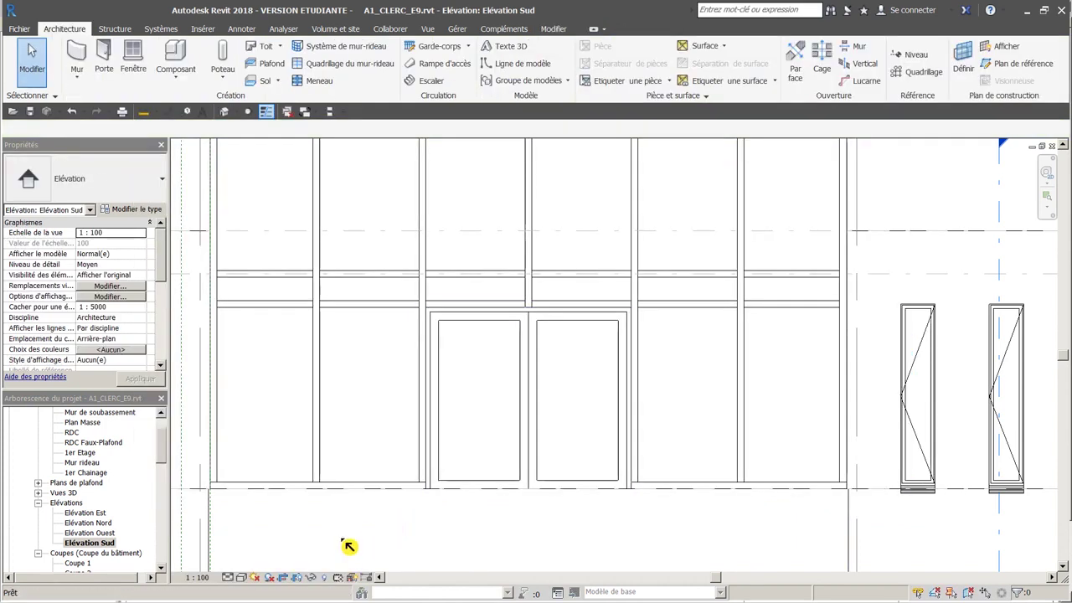
- Set the visual style of the south elevation to Couleurs uniformes
{"action": "left_click", "coordinate": [254, 577]}
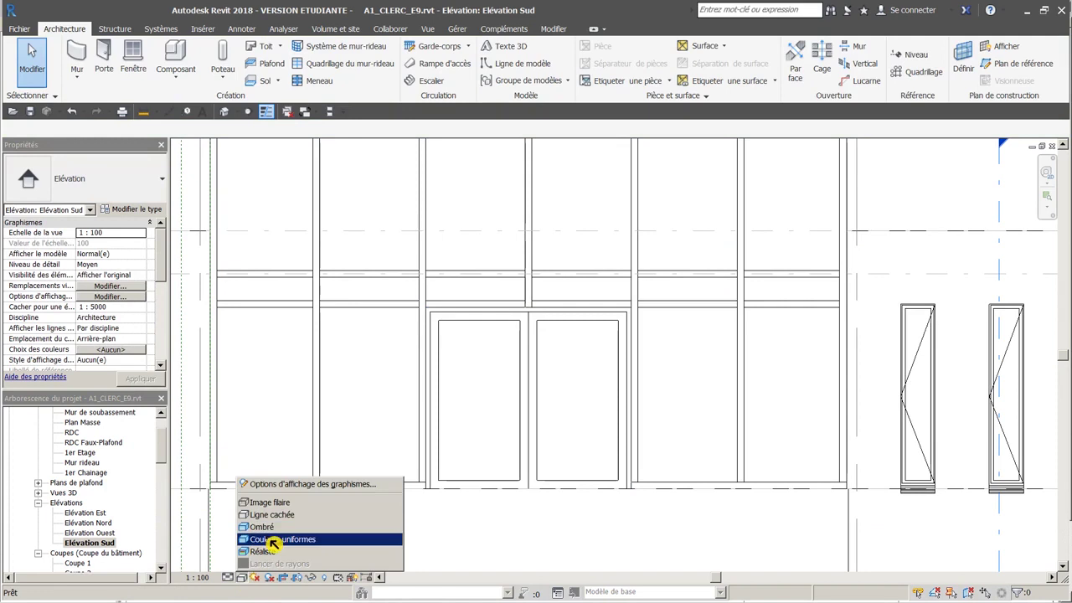
{"action": "left_click", "coordinate": [273, 541]}
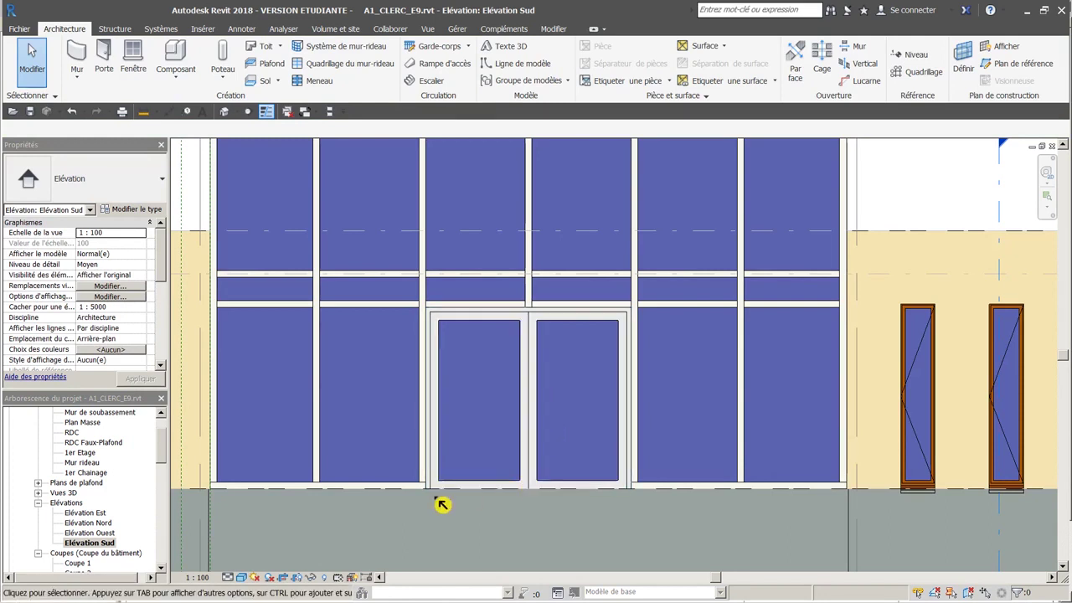
- View the double door at the Elevé detail level and return the elevation to Moyen
{"action": "left_click", "coordinate": [229, 577]}
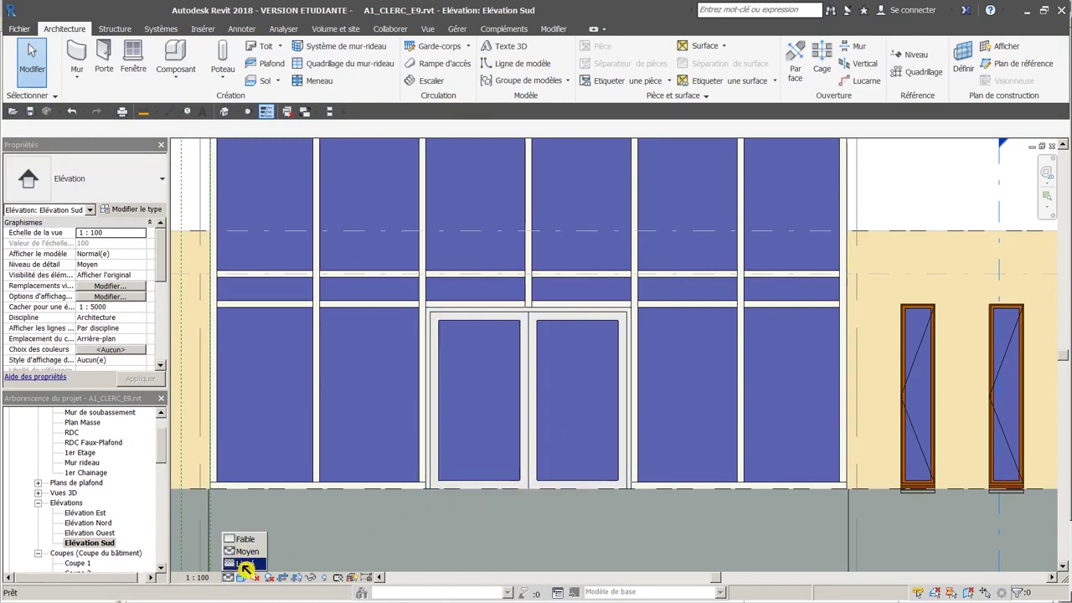
{"action": "left_click", "coordinate": [246, 569]}
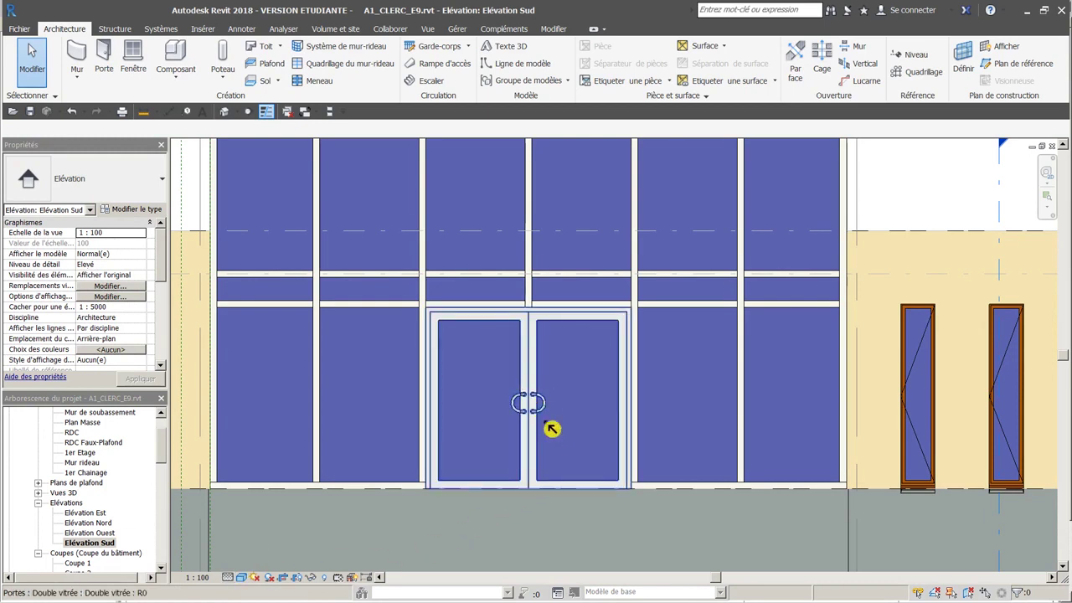
{"action": "left_click", "coordinate": [229, 576]}
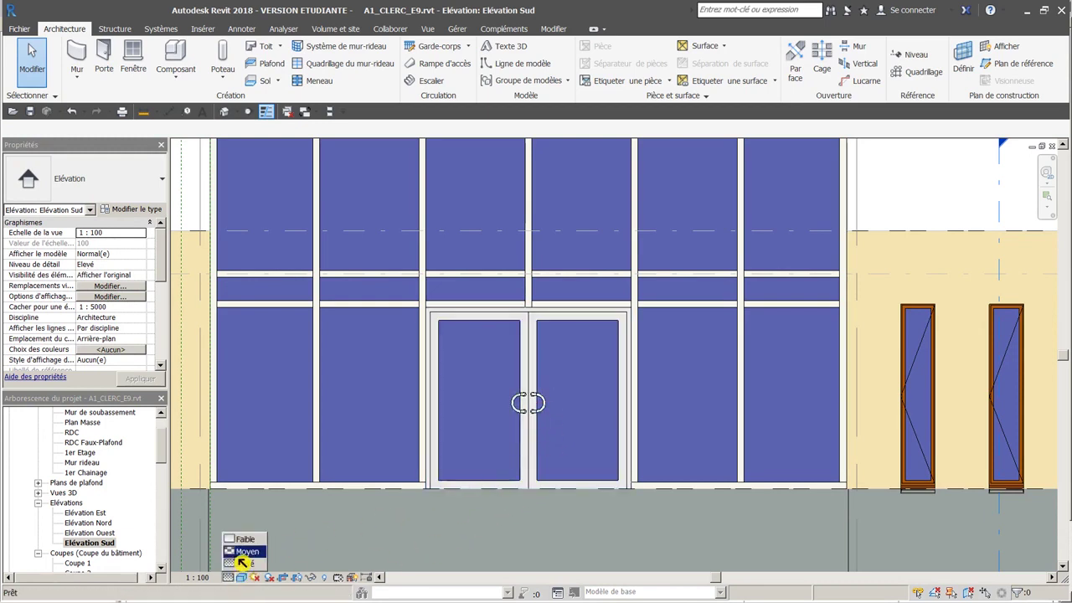
{"action": "left_click", "coordinate": [242, 553]}
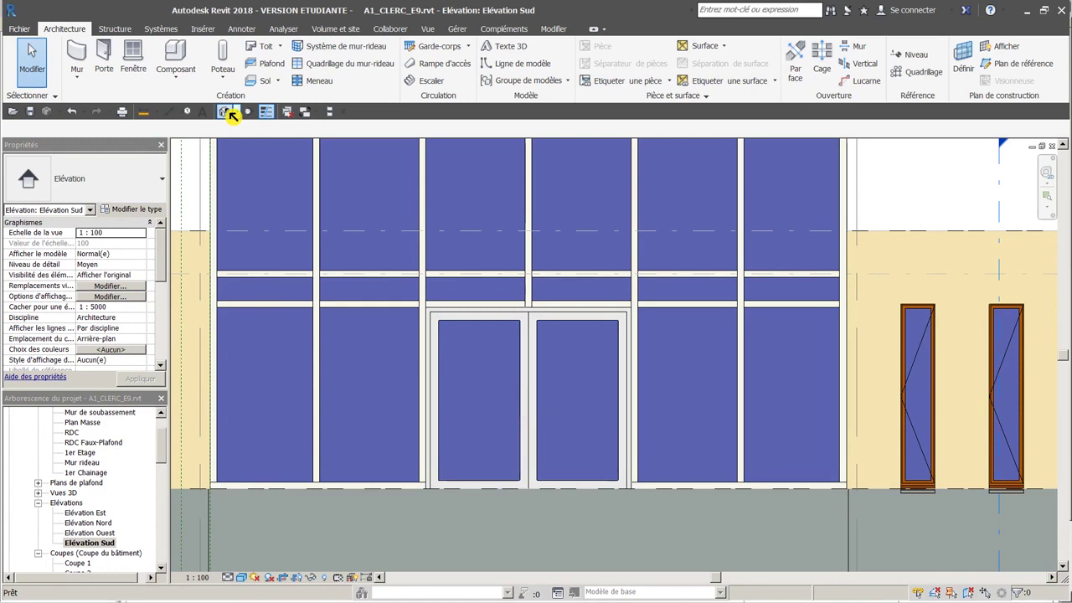
- Show the villa from its front-right corner in the default 3D view and save the project
{"action": "left_click", "coordinate": [226, 111]}
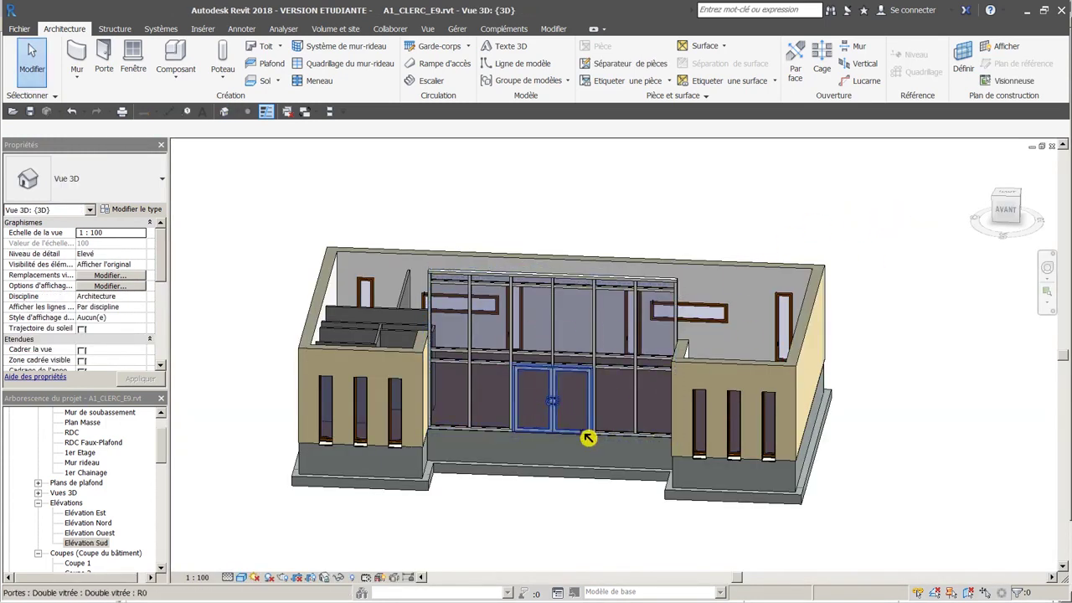
{"action": "left_click", "coordinate": [985, 170]}
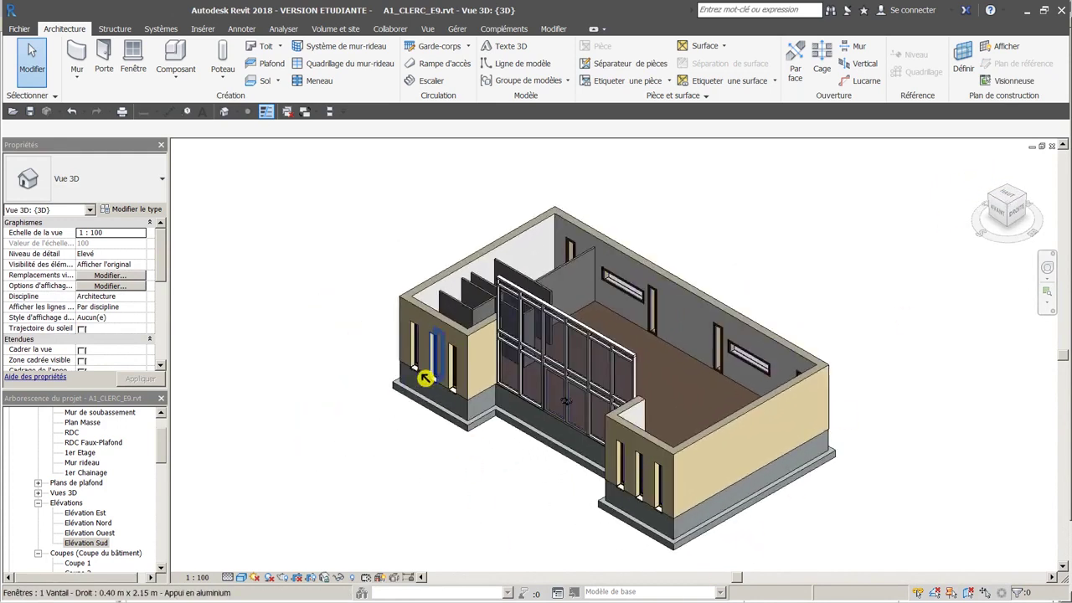
{"action": "left_click", "coordinate": [30, 112]}
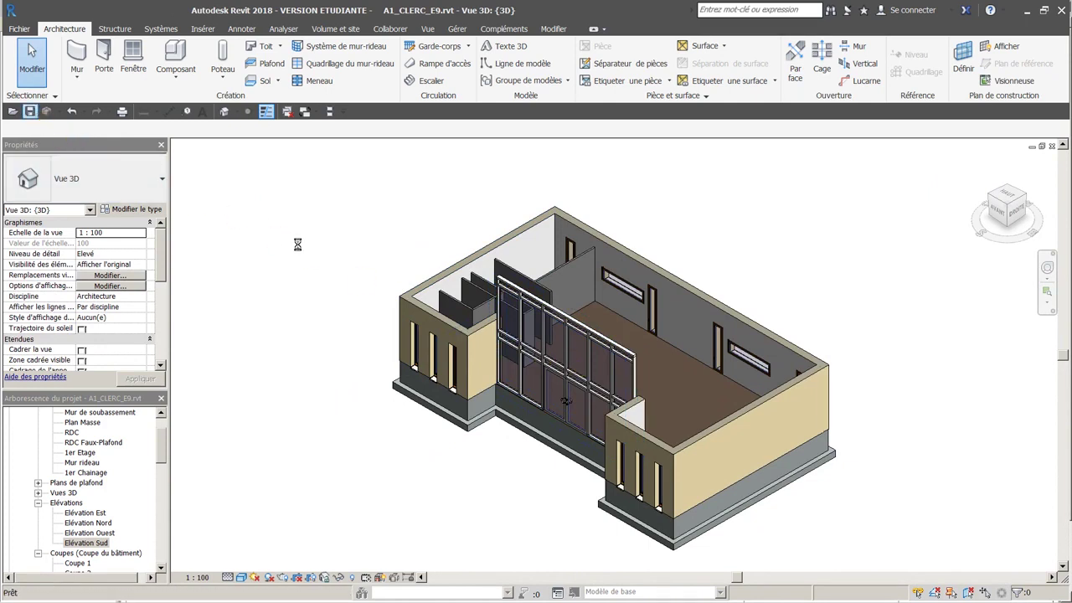